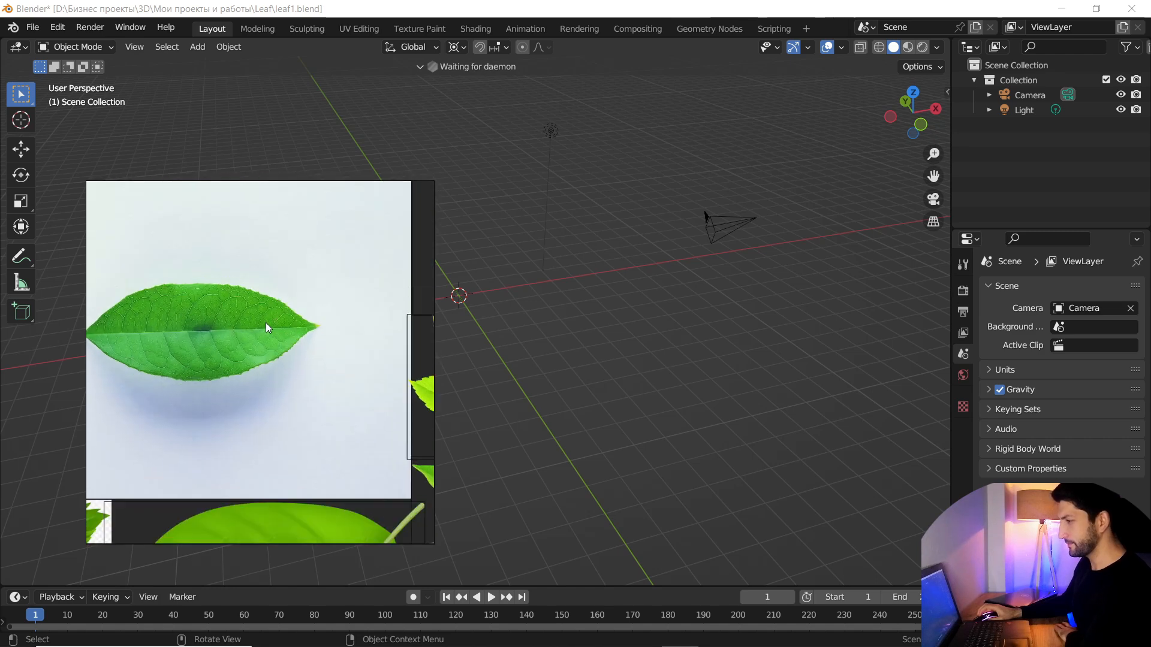
Look over the leaf reference board and move it out of the way of the 3D view
scroll(268, 440, up, 5)
scroll(268, 440, down, 5)
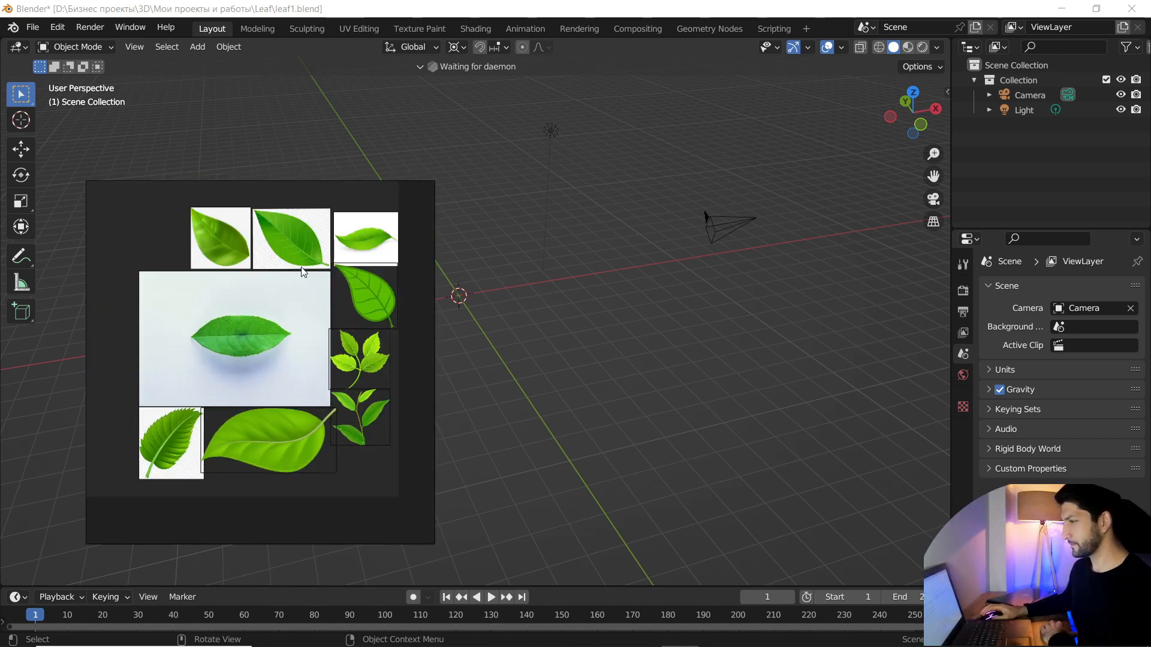
drag(422, 203, 4, 281)
Add a NURBS path at the world origin in top view
click(913, 93)
shift+middle_drag(456, 413, 458, 301)
scroll(548, 256, up, 3)
key(shift+a)
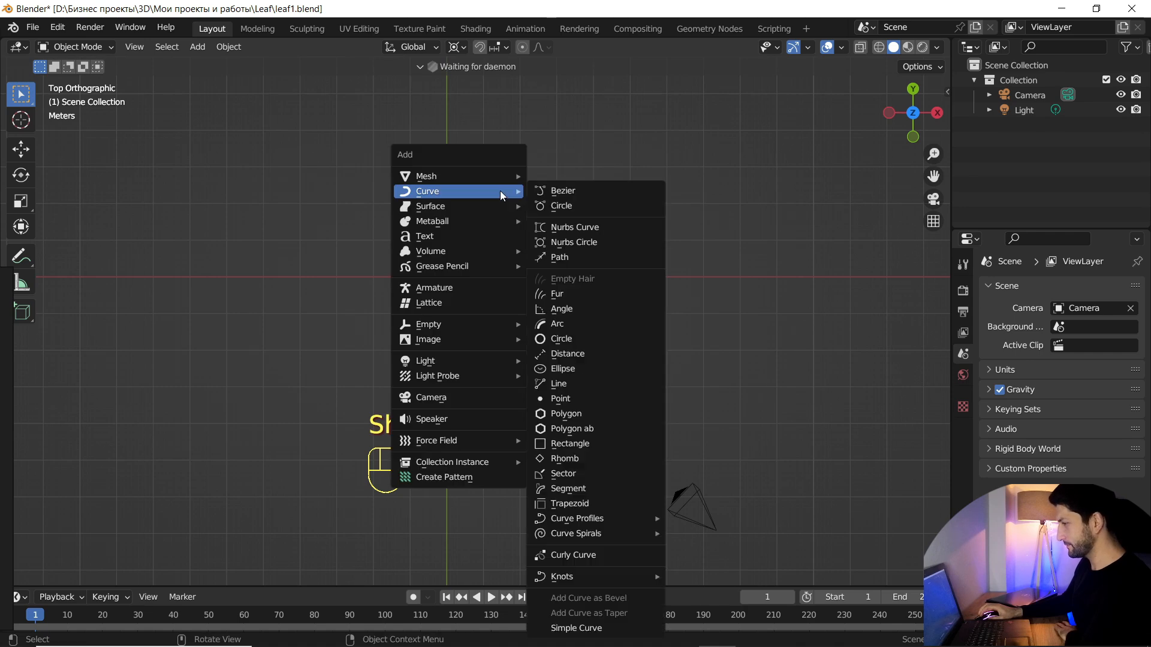
click(572, 256)
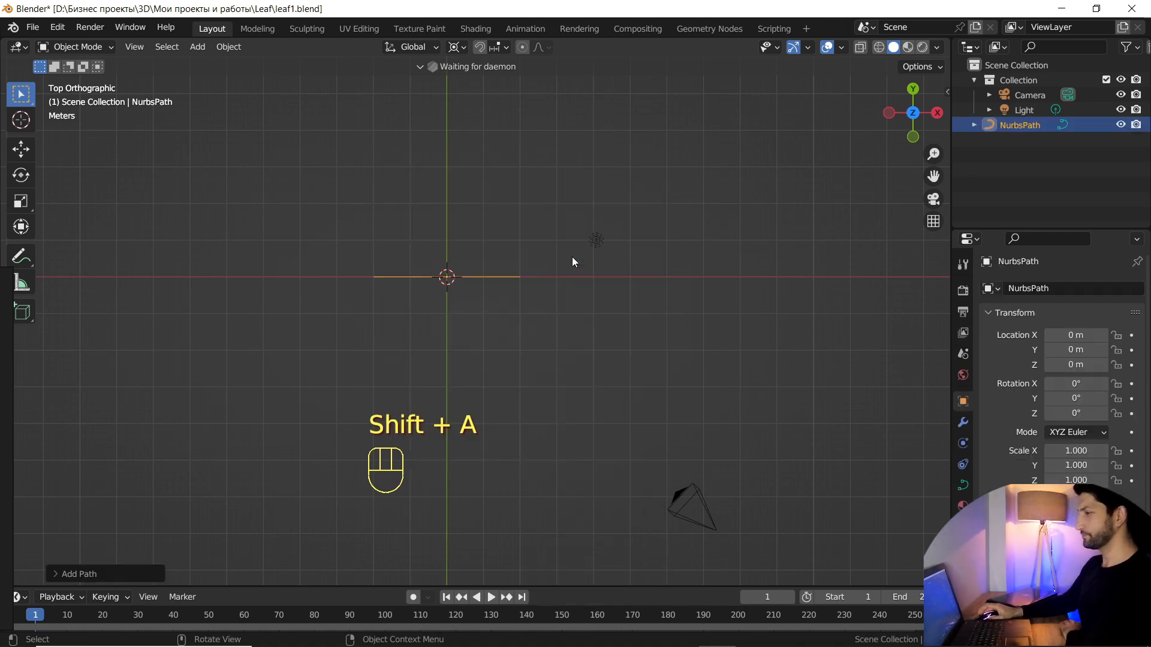
Add a Bezier circle and move it about 2.07 m in the negative Y direction, below the path
scroll(440, 288, up, 2)
key(shift+a)
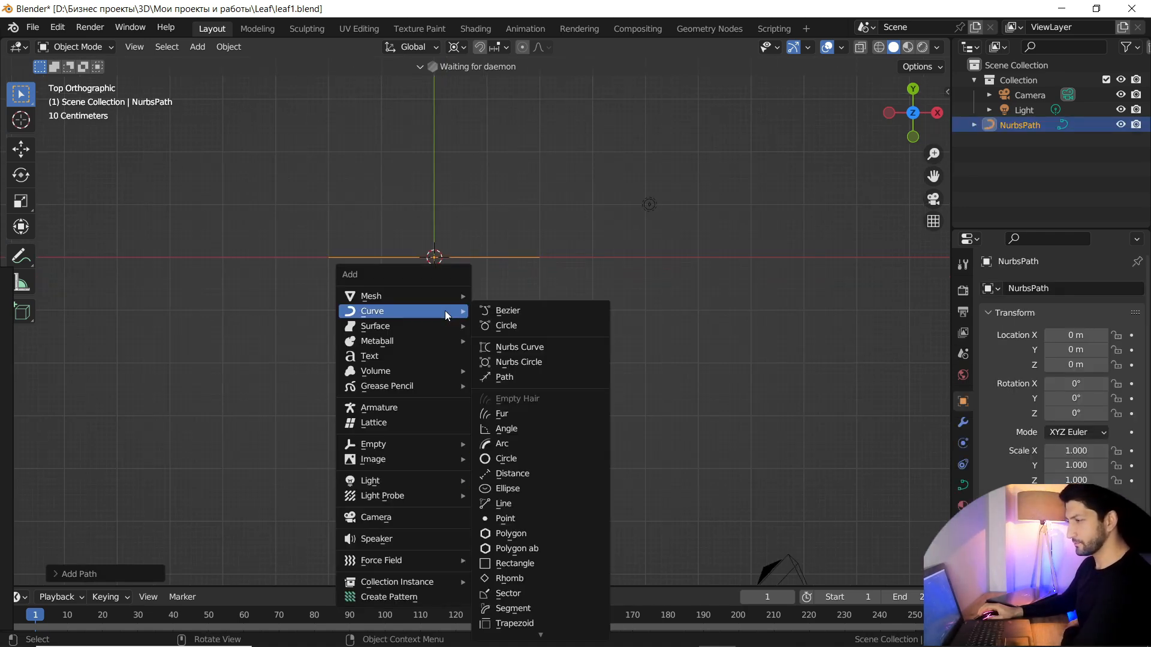
click(510, 314)
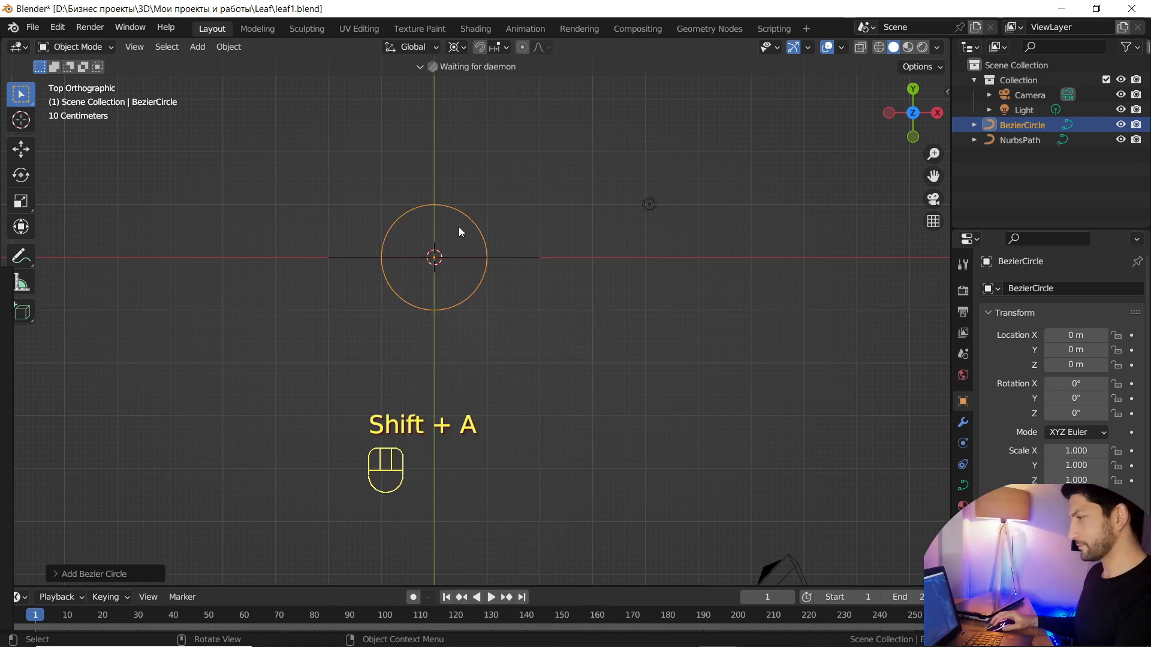
key(g)
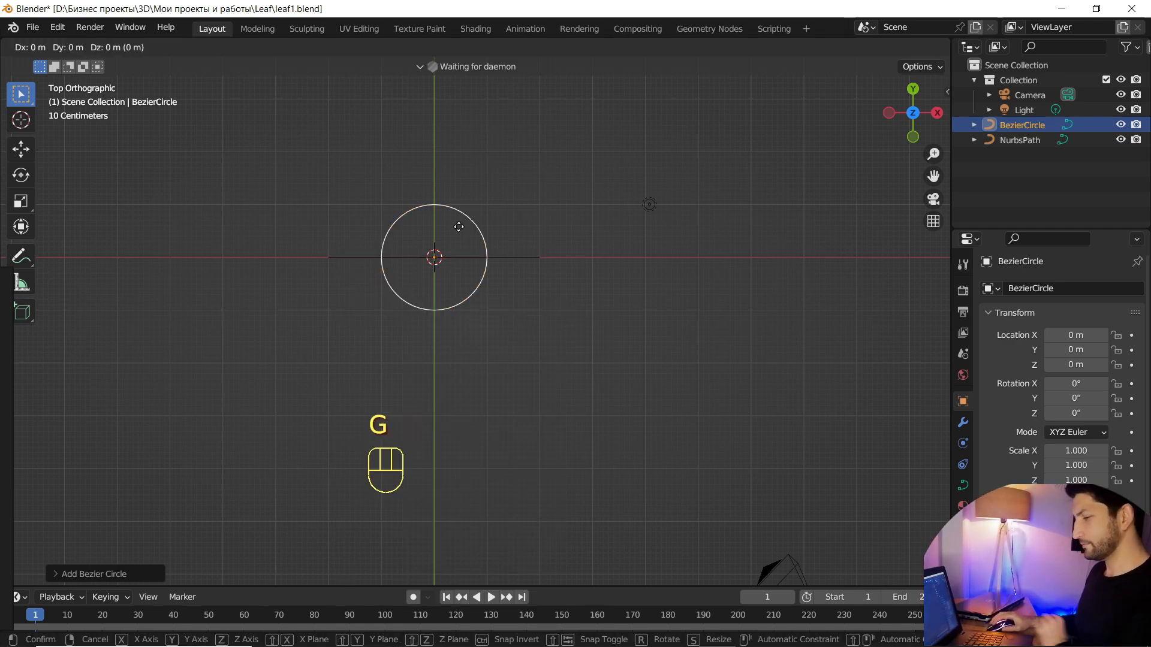
key(y)
click(463, 336)
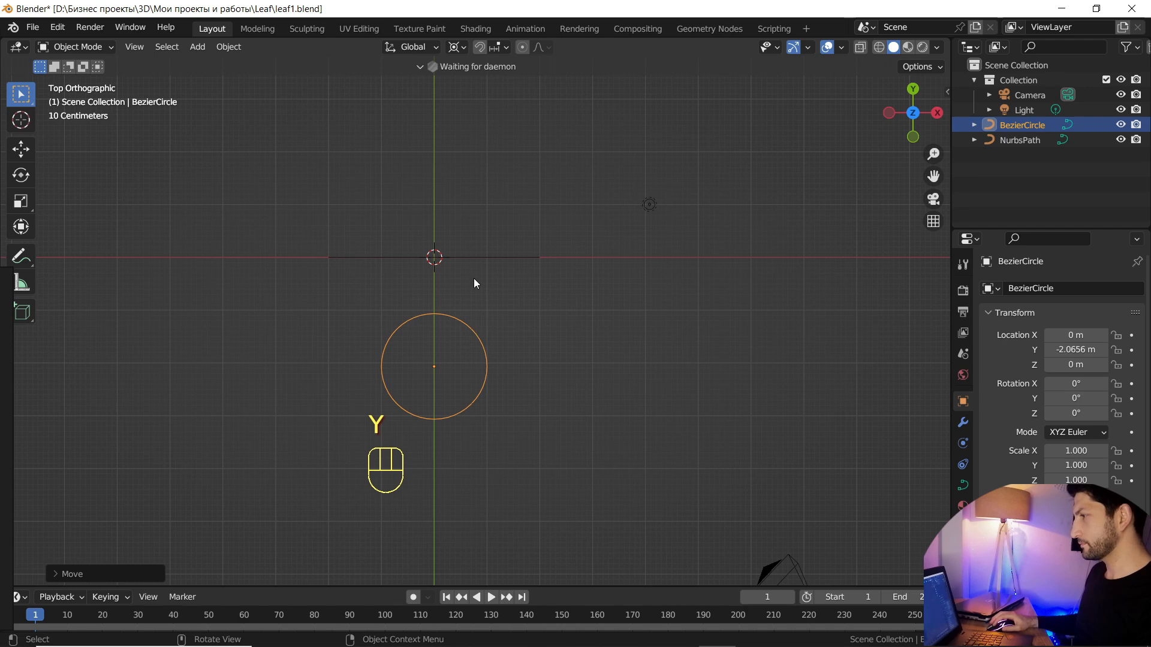
Lengthen the NURBS path by scaling it along X and apply its transforms
click(495, 258)
click(495, 257)
key(s)
key(x)
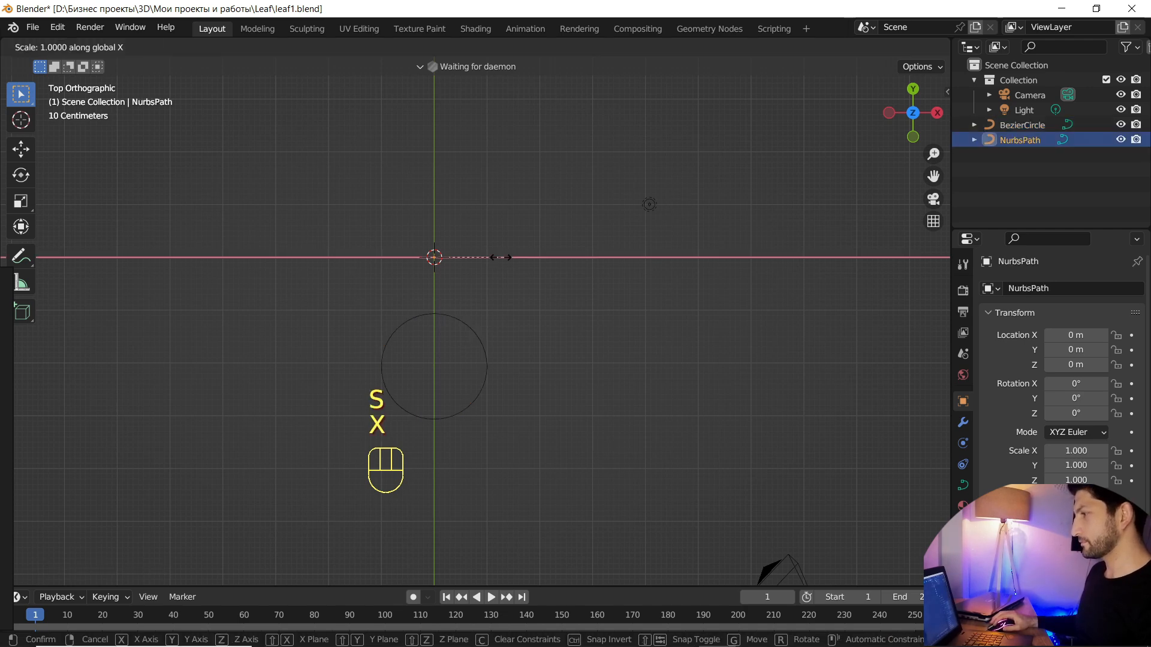
click(535, 283)
shift+middle_drag(519, 294, 617, 249)
scroll(617, 248, up, 2)
key(ctrl+a)
click(618, 248)
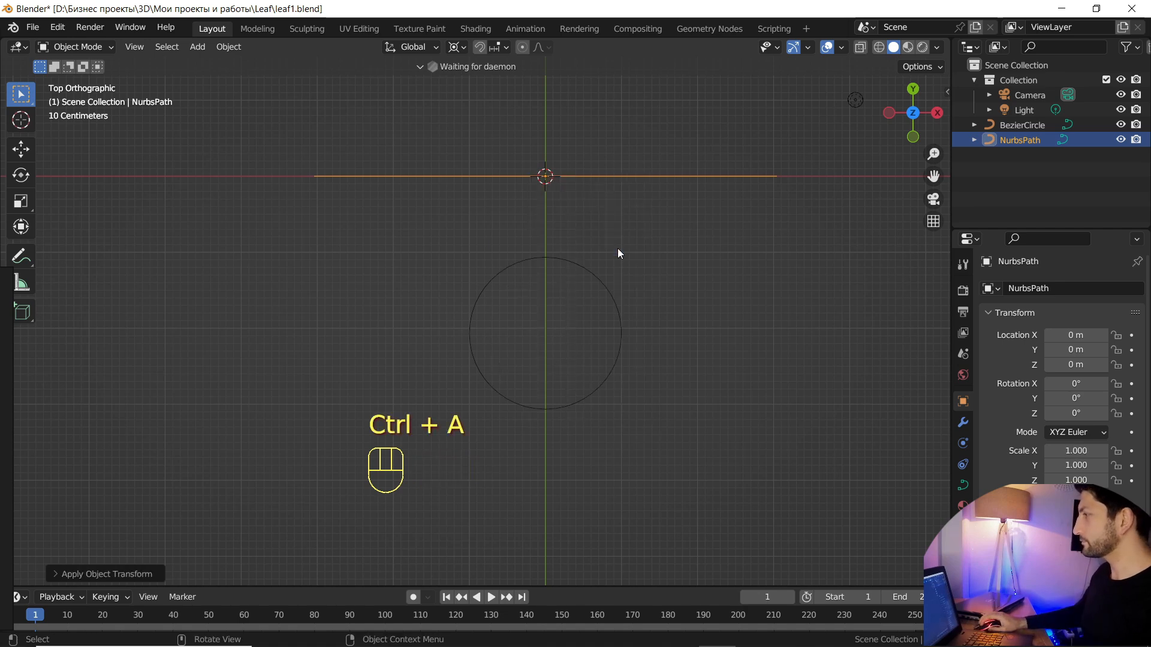
Apply all transforms to the Bezier circle and set its origin to its geometry
click(558, 259)
key(ctrl+a)
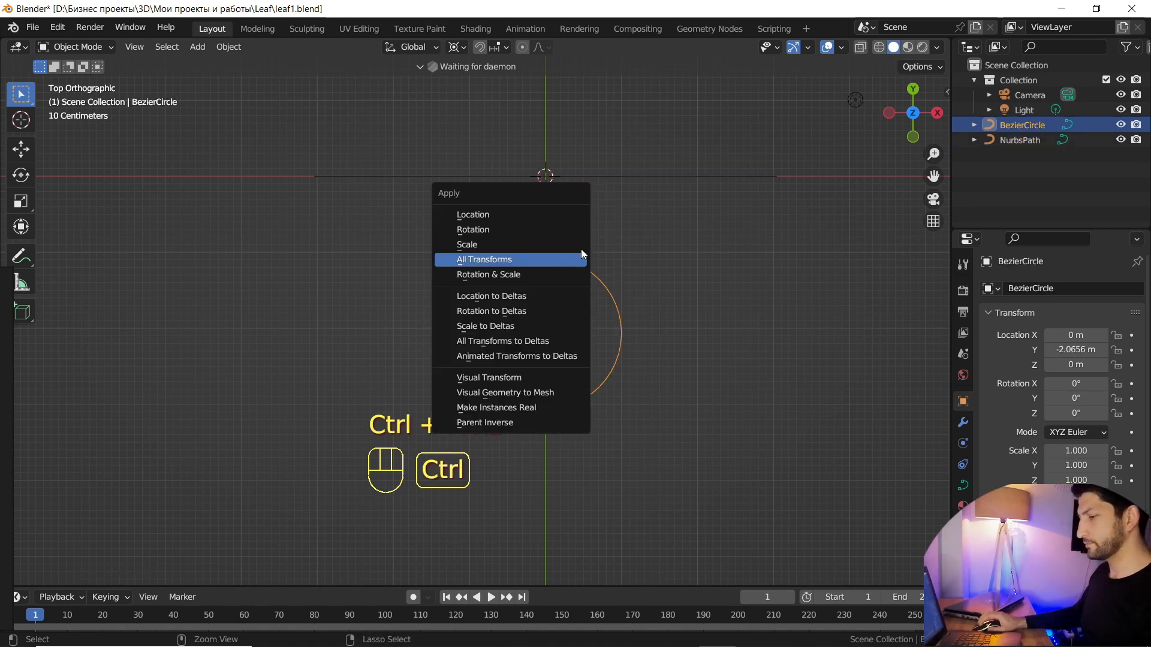
click(562, 259)
click(612, 176)
click(564, 268)
right_click(563, 267)
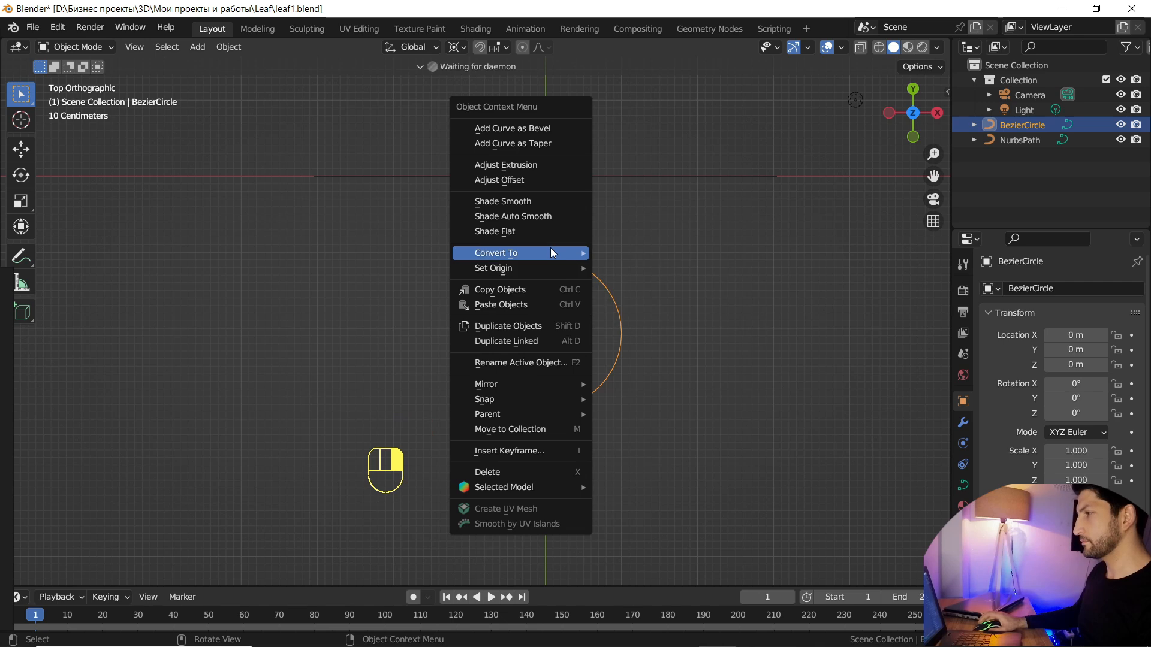
mouse_move(550, 268)
click(630, 282)
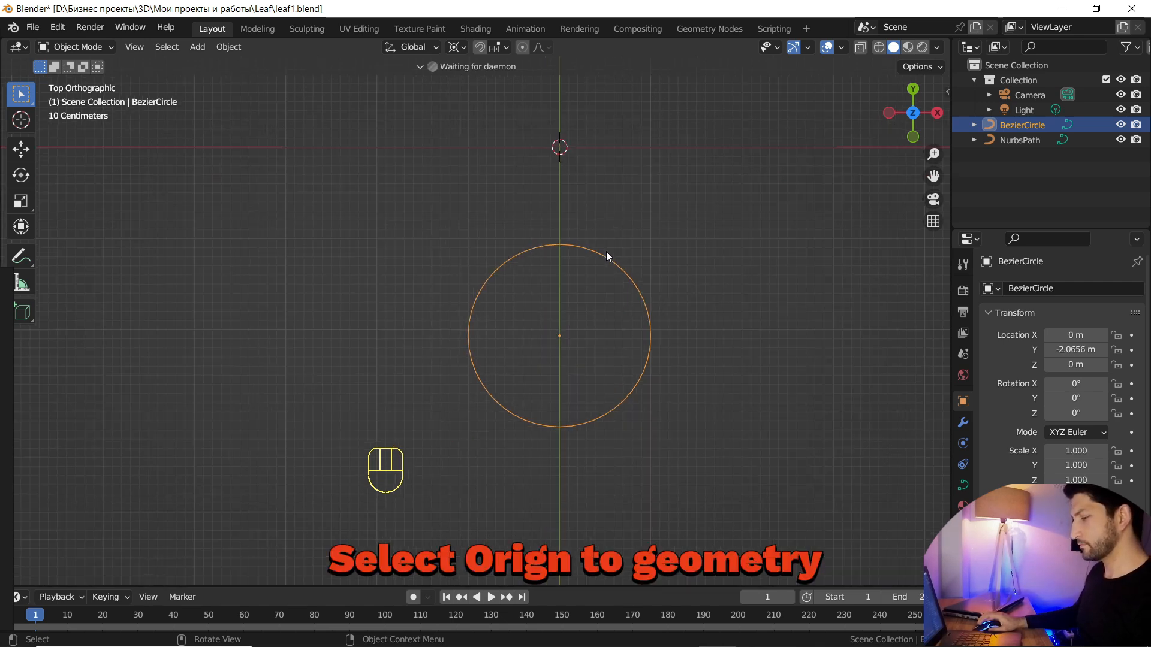
Set the NURBS path's bevel to Object mode with the Bezier circle as the bevel object
shift+middle_drag(606, 251, 572, 161)
scroll(593, 177, up, 1)
click(596, 179)
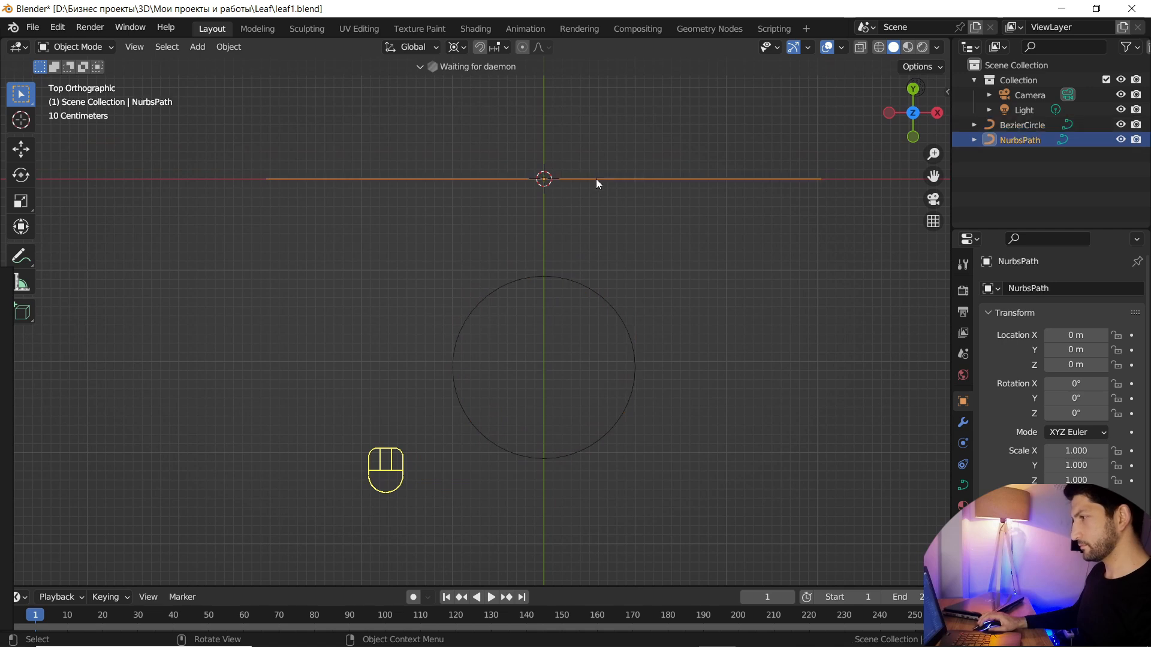
click(964, 486)
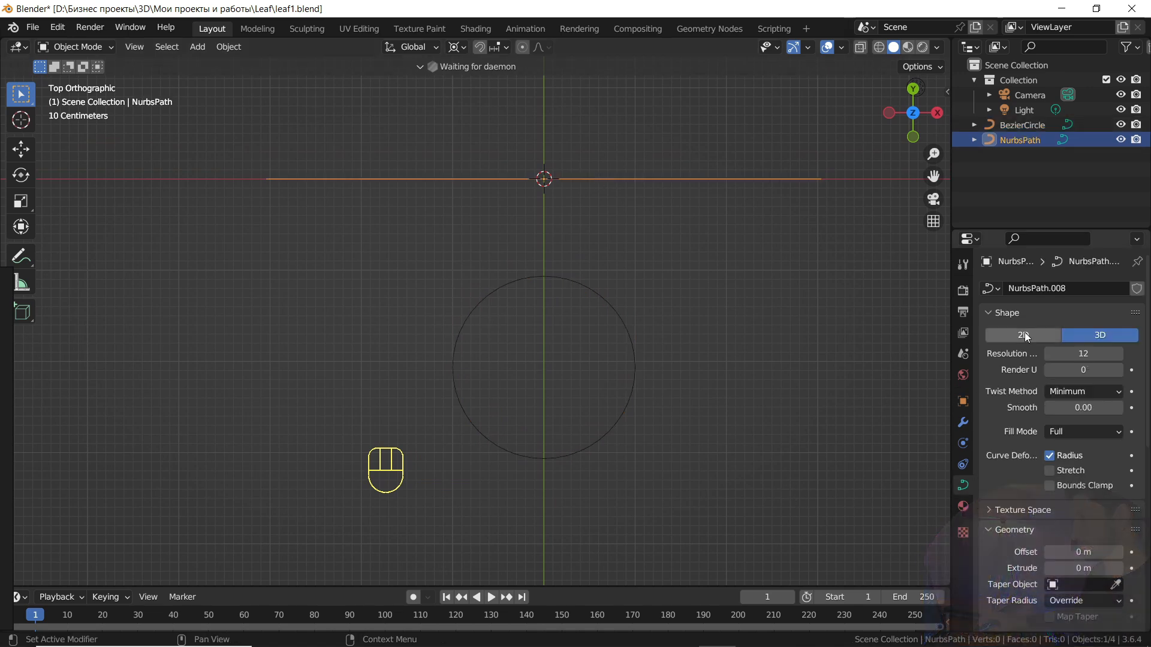
scroll(1012, 519, down, 5)
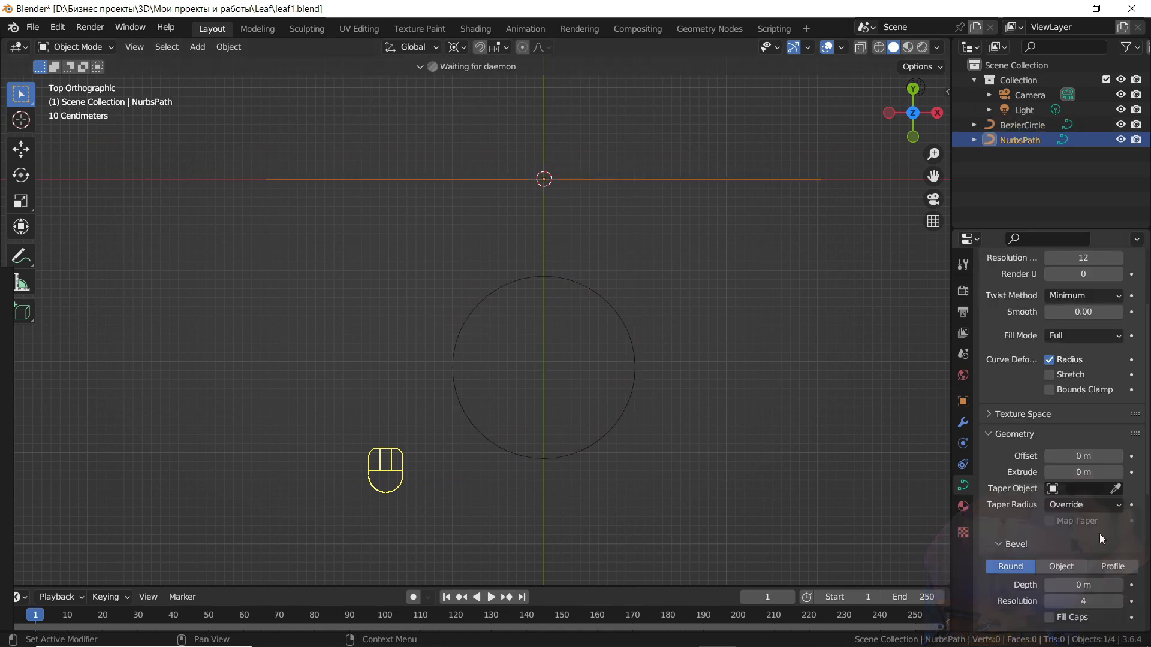
click(1062, 518)
click(1116, 537)
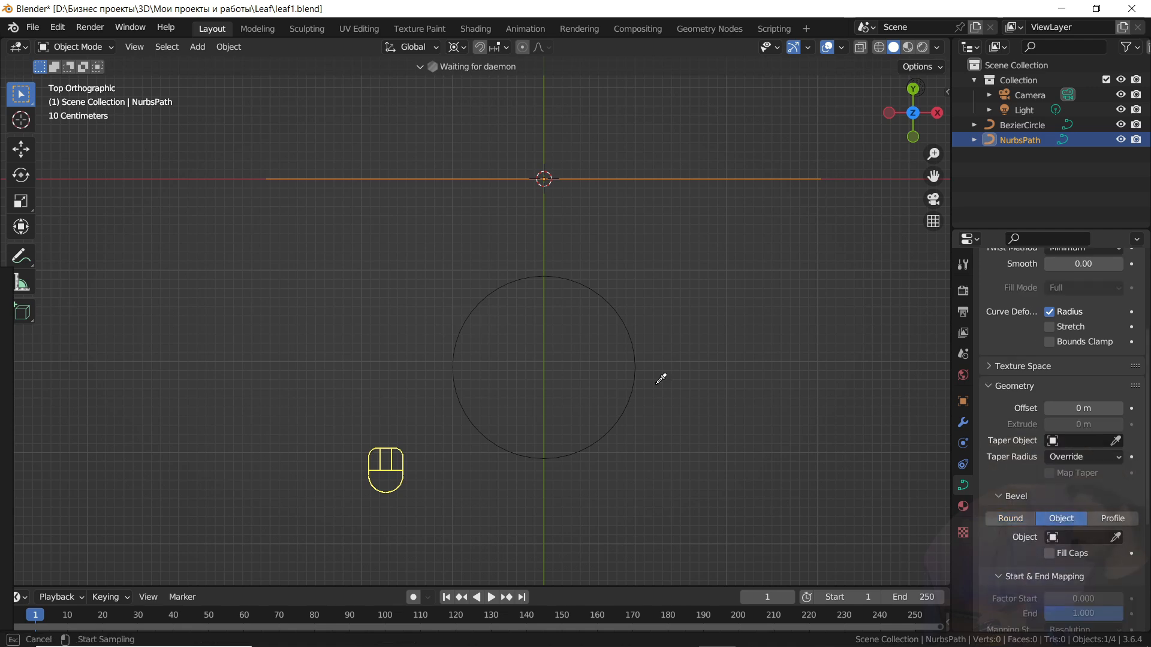
click(571, 277)
Move the Bezier circle farther in the negative Y direction, clear of the beveled path
click(635, 358)
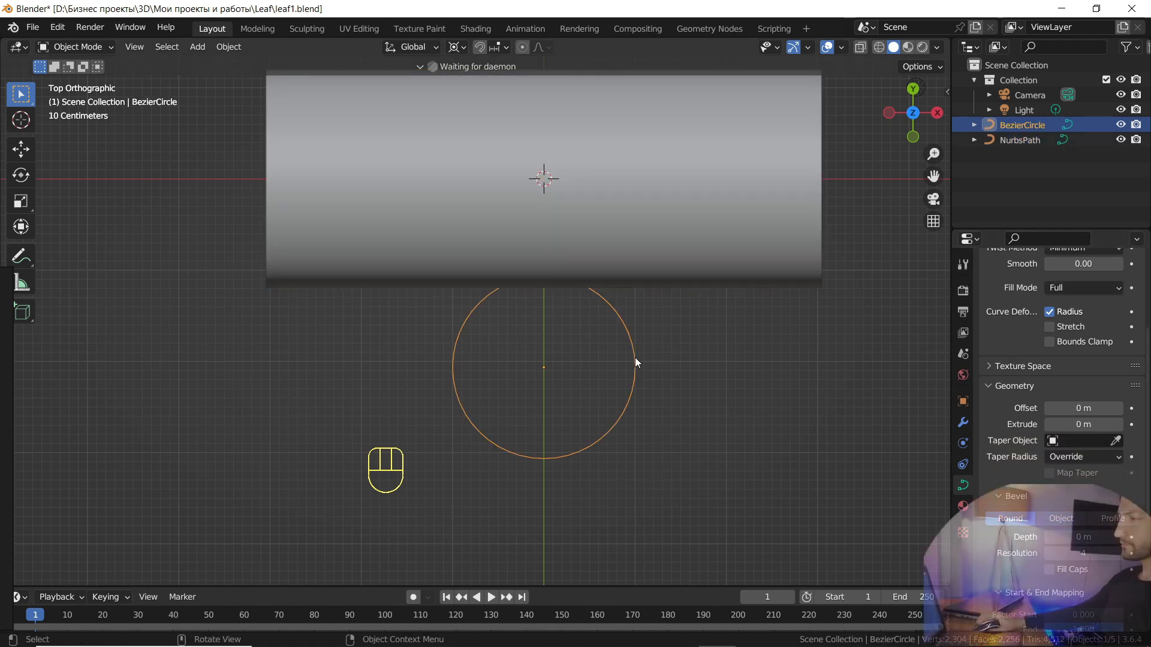
key(g)
key(y)
click(644, 402)
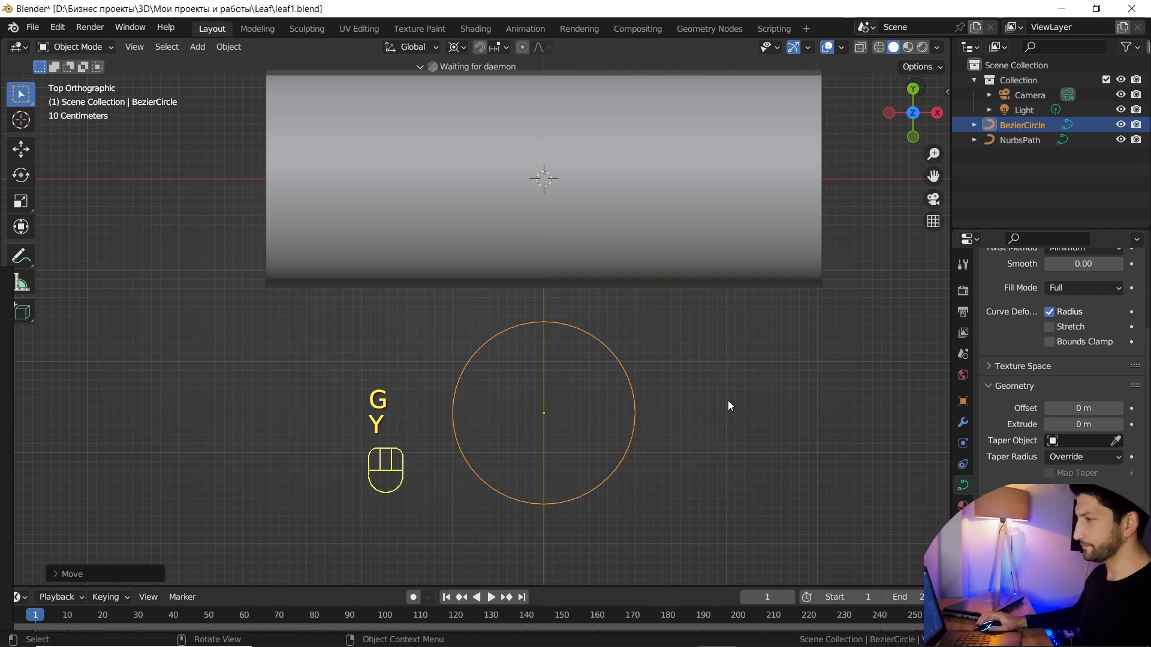
In Edit Mode, move the circle's top control point about 0.97 m down along Y toward the centre
key(Tab)
click(544, 334)
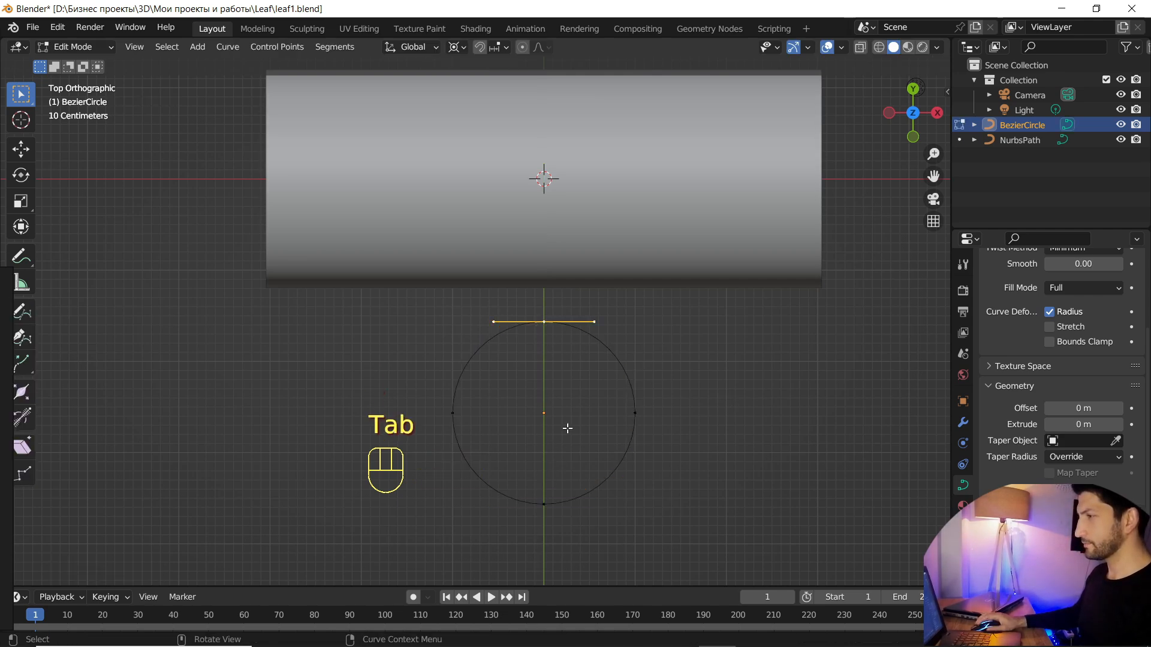
key(g)
key(y)
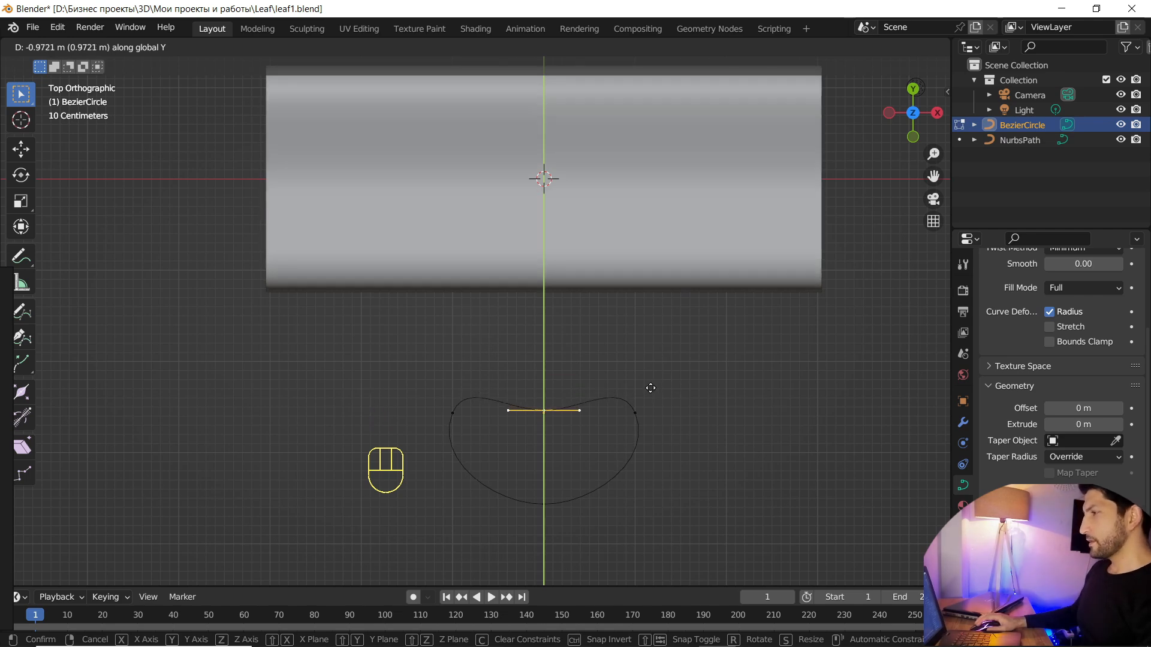
click(650, 386)
Move the circle's bottom control point about 0.98 m up along Y to pinch the profile's middle
click(544, 506)
key(g)
key(y)
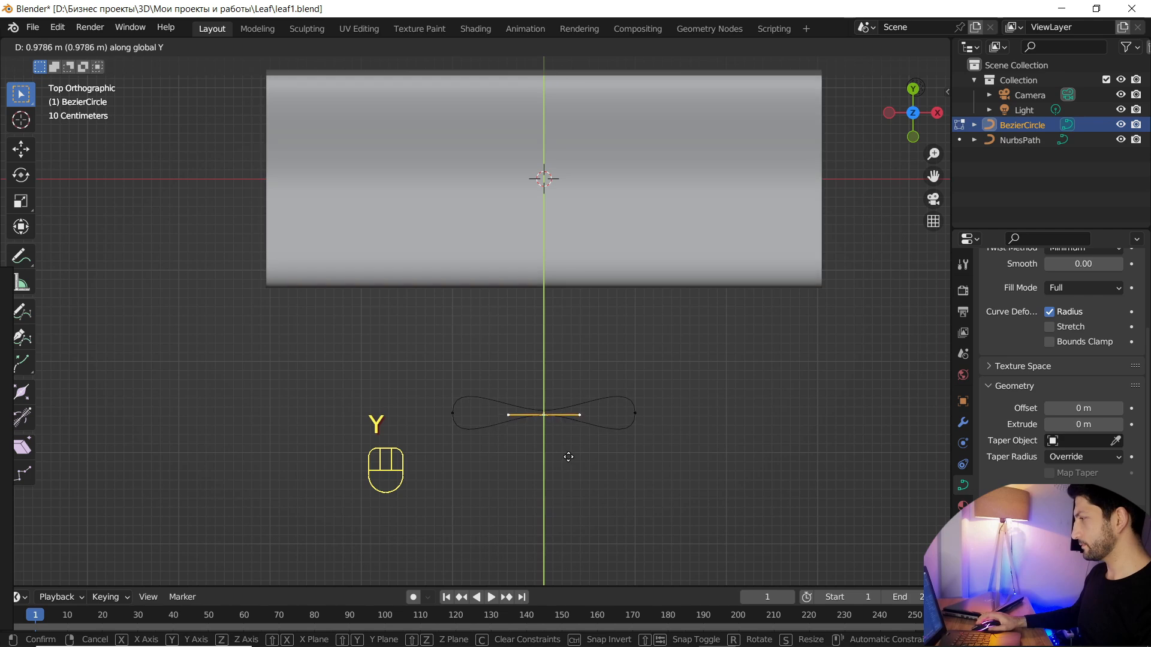
click(568, 456)
Nudge the profile's upper middle point about 0.02 m down along Y to narrow the gap
scroll(566, 440, up, 2)
scroll(563, 424, up, 2)
shift+scroll(585, 437, down, 5)
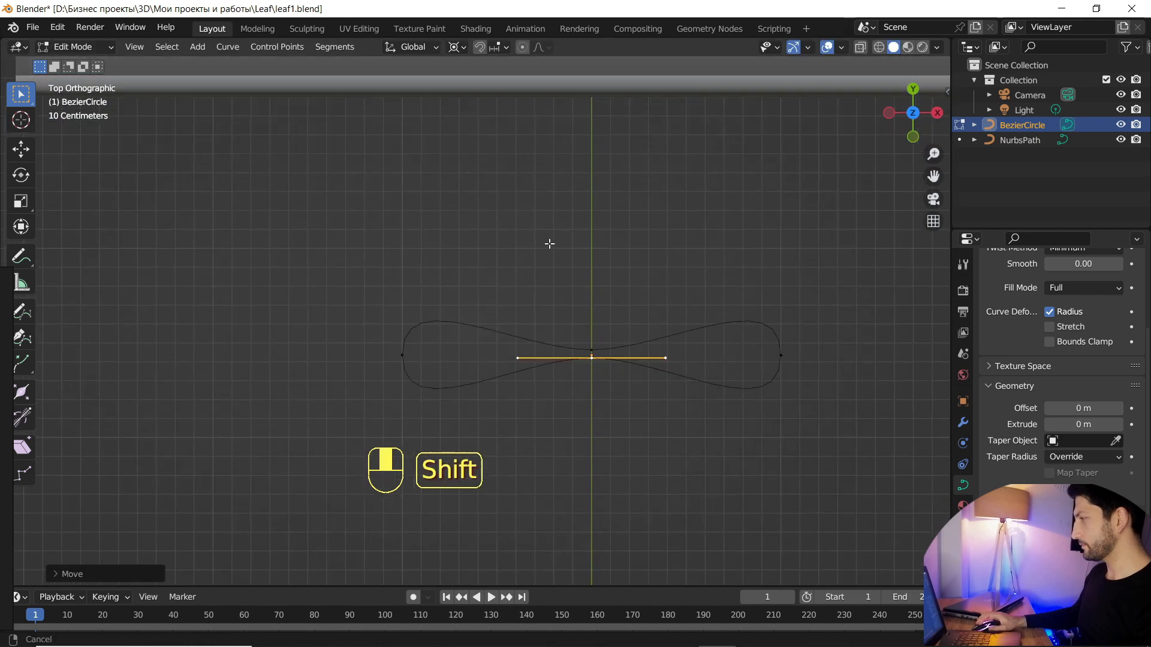
scroll(620, 273, up, 2)
shift+middle_drag(628, 243, 548, 276)
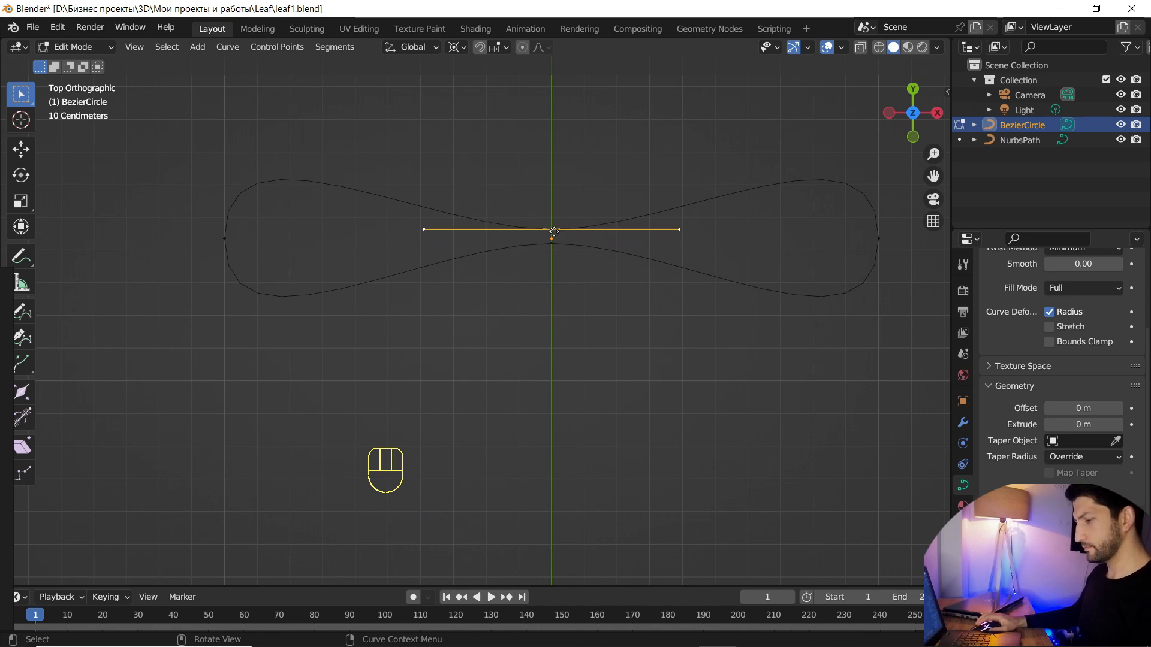
key(g)
key(y)
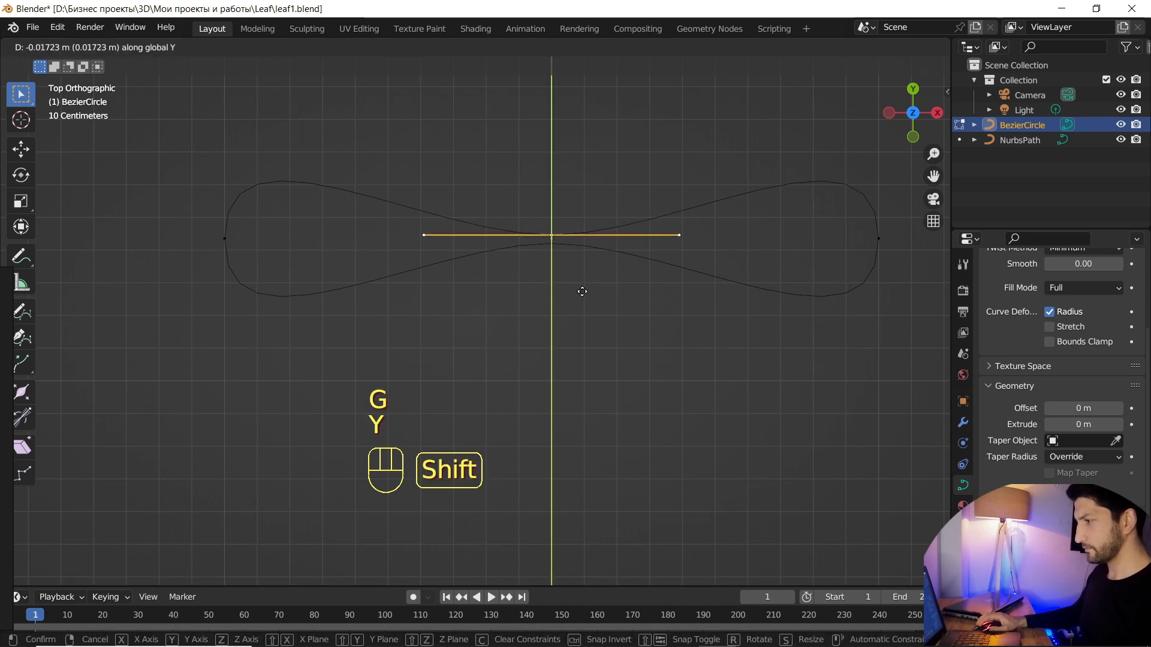
click(585, 284)
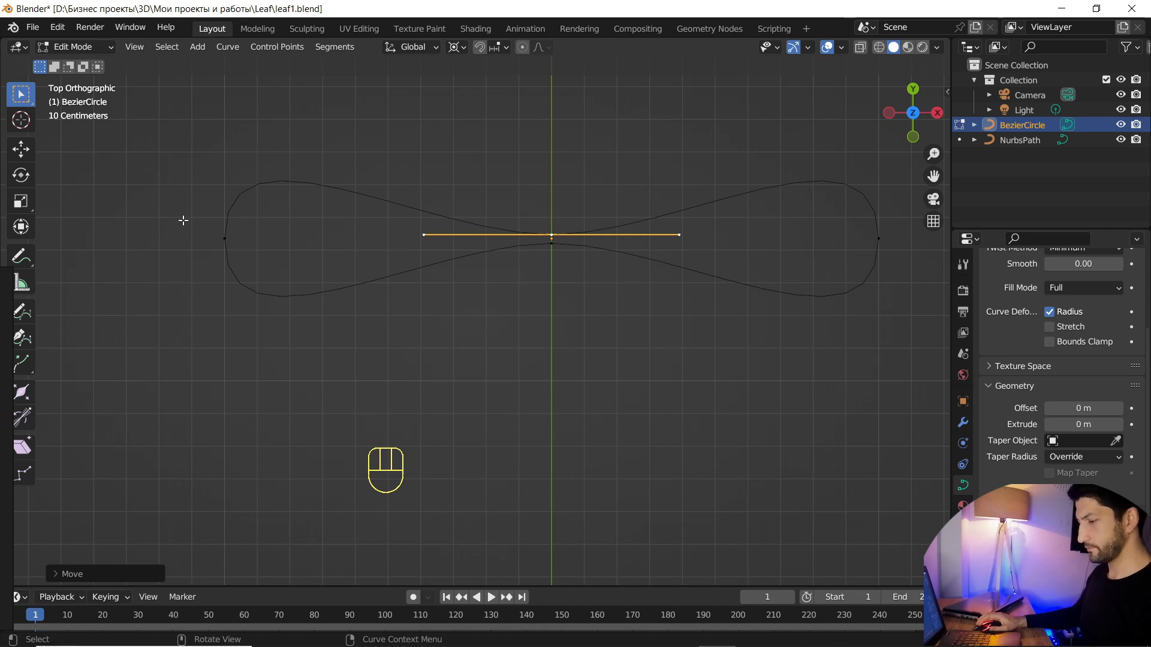
Set the handle type of the profile's left end point to Free
click(225, 239)
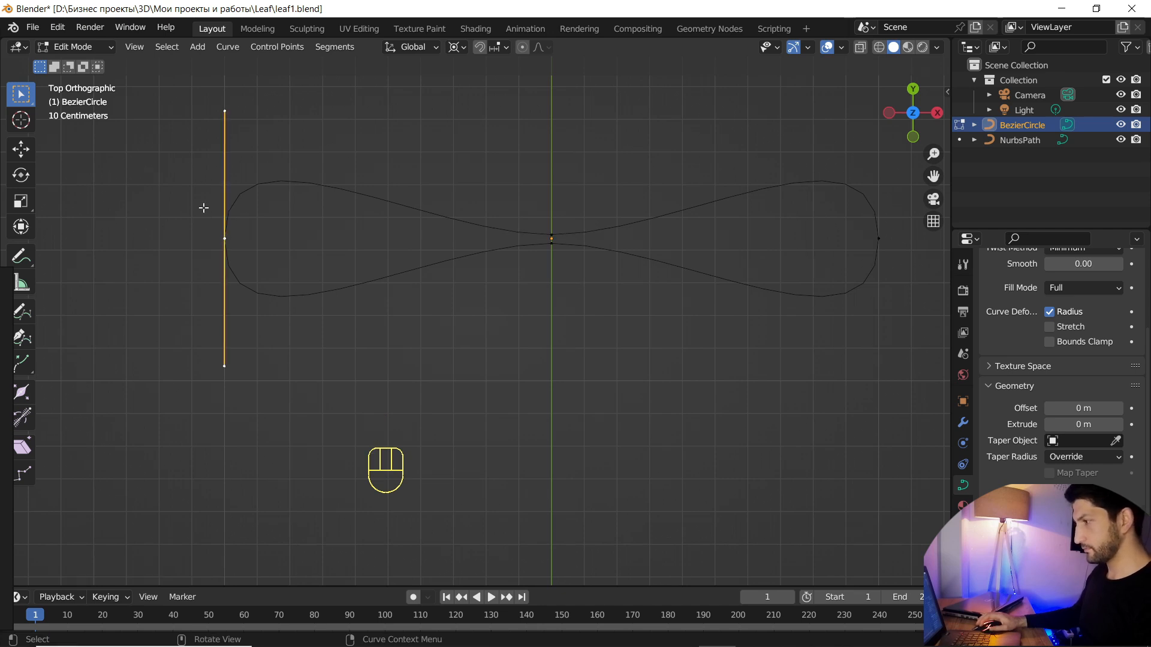
drag(187, 88, 252, 380)
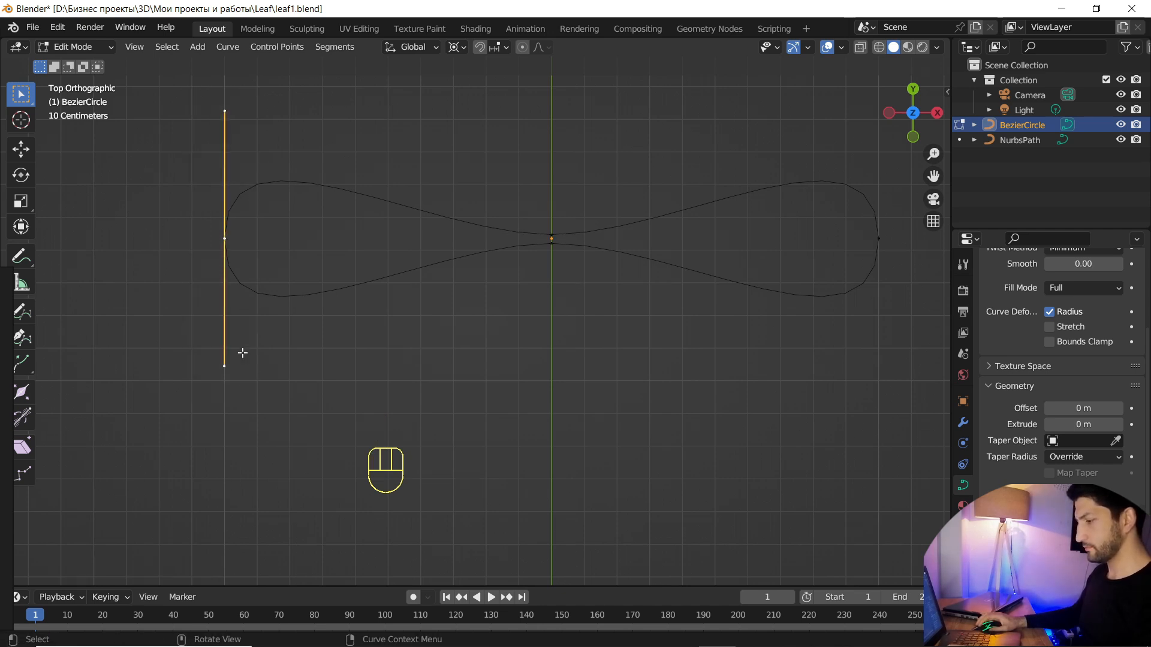
right_click(230, 311)
mouse_move(230, 311)
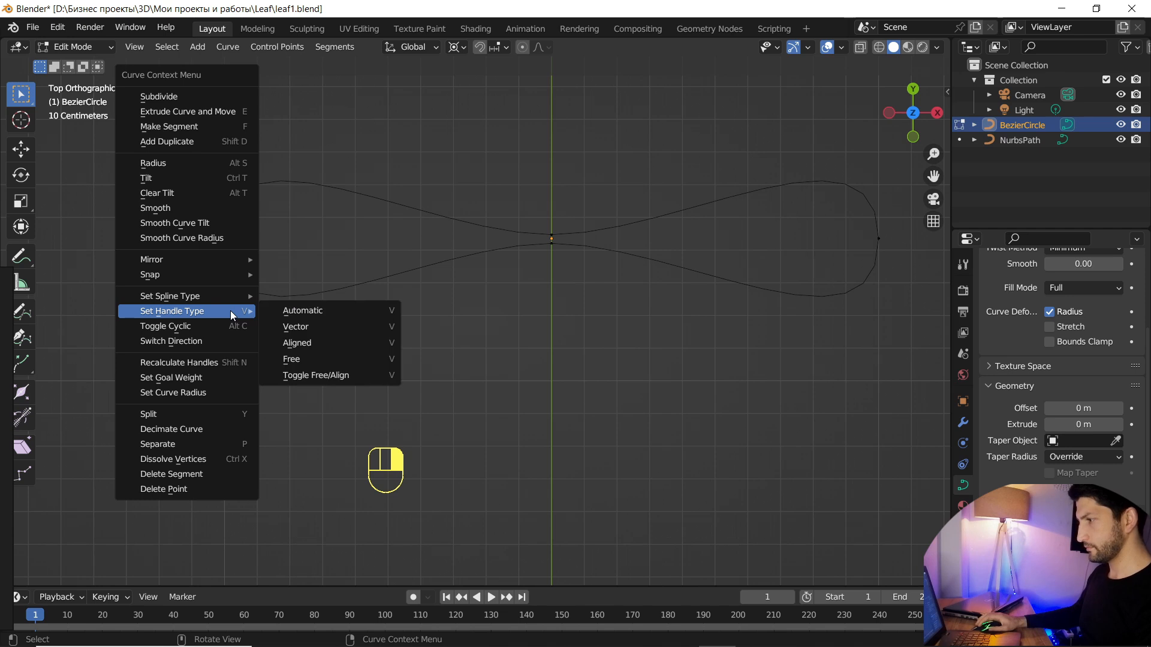
click(299, 358)
Move the left end point's lower and upper handles inward so that end of the profile tapers to a sharp tip
click(219, 371)
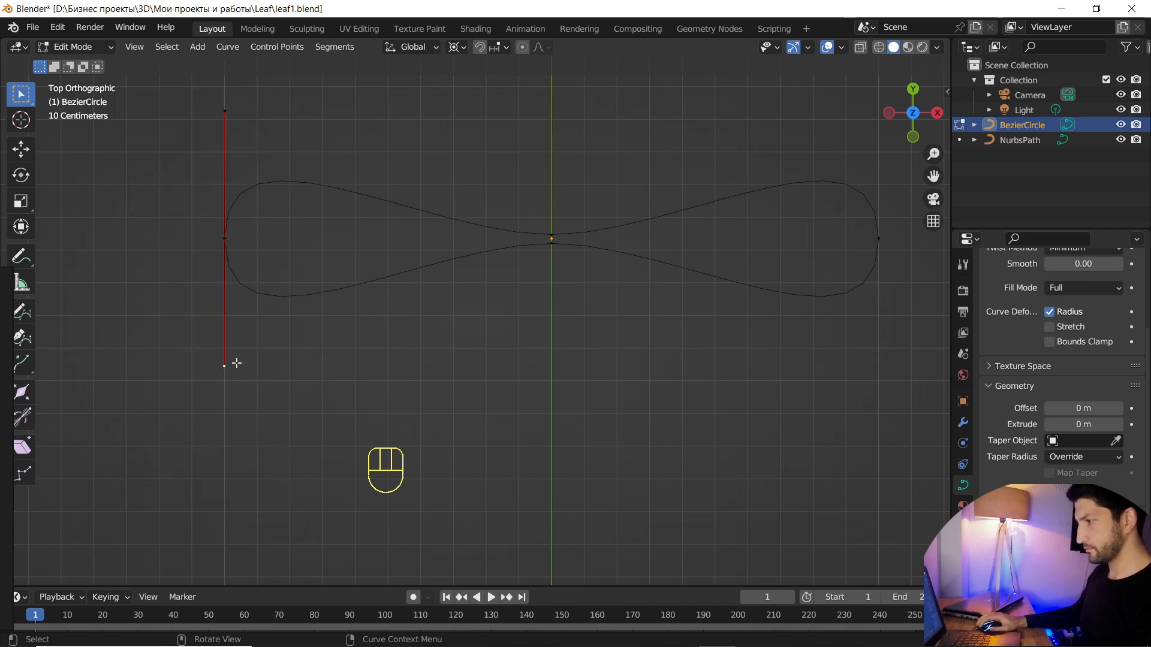
key(g)
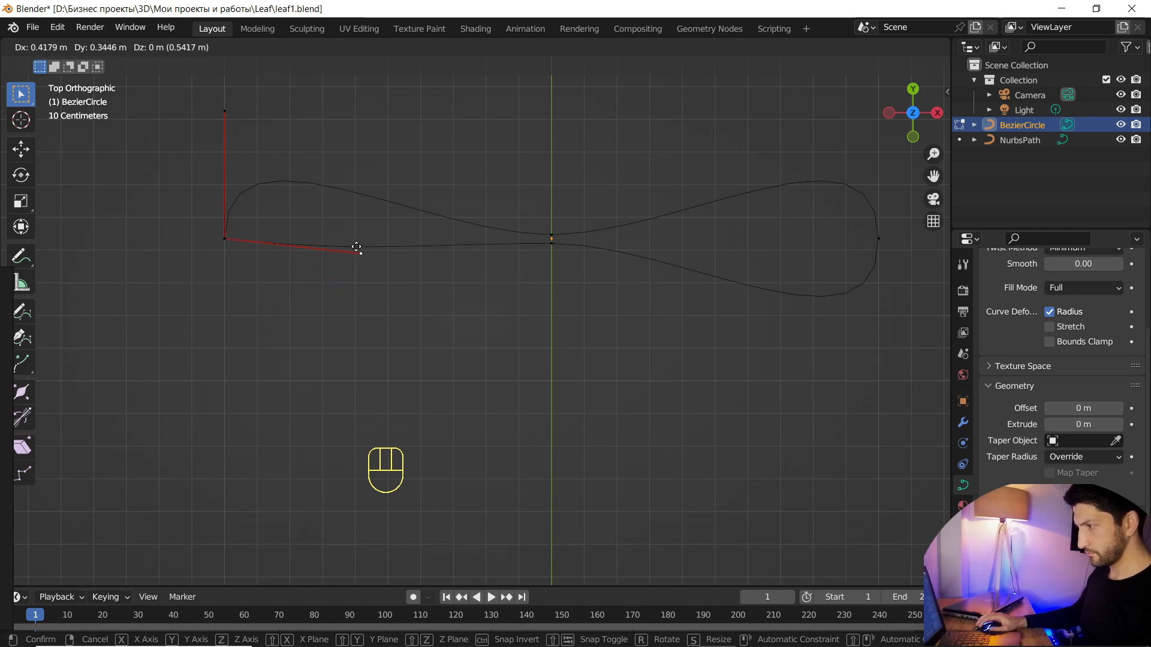
click(358, 249)
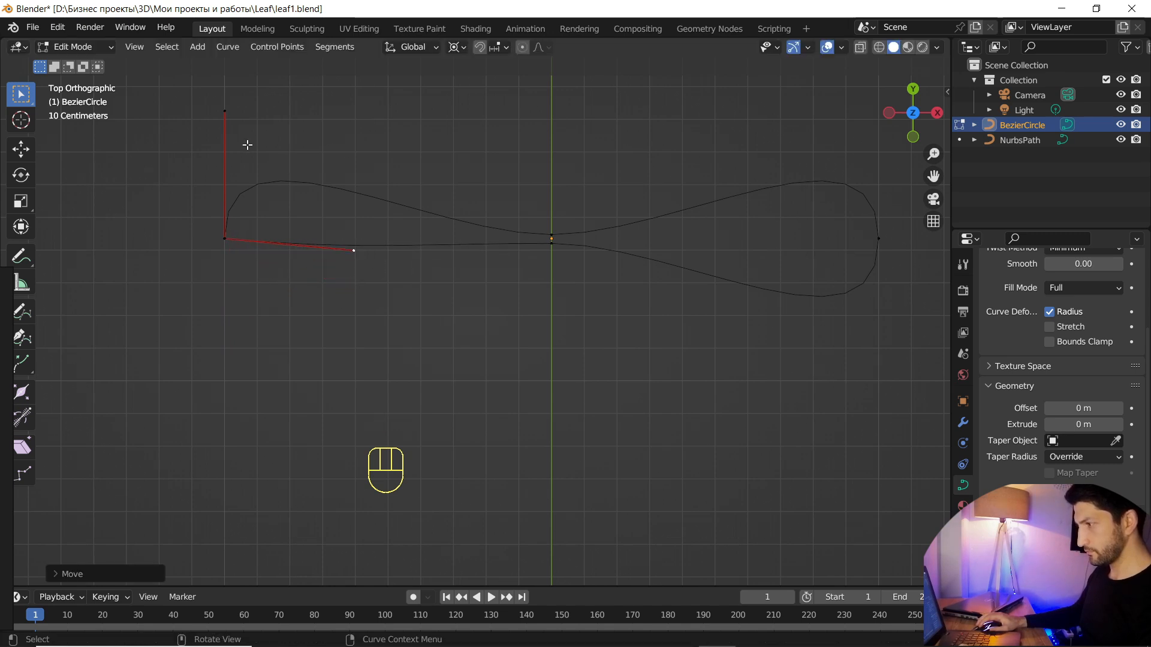
click(228, 108)
key(g)
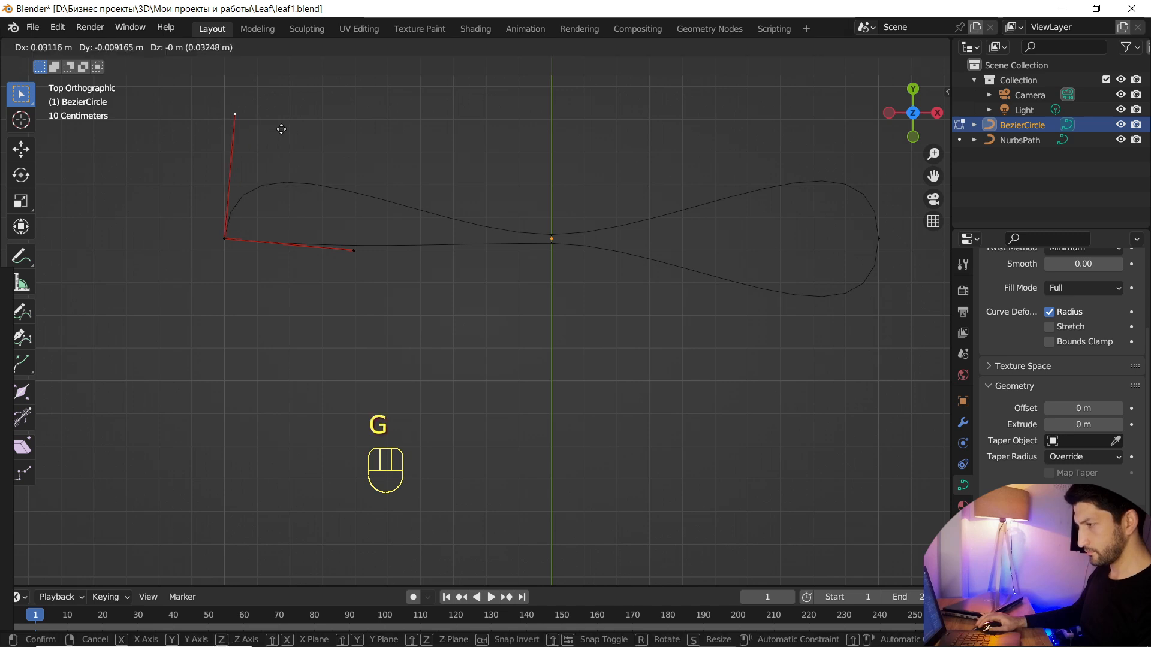
click(410, 195)
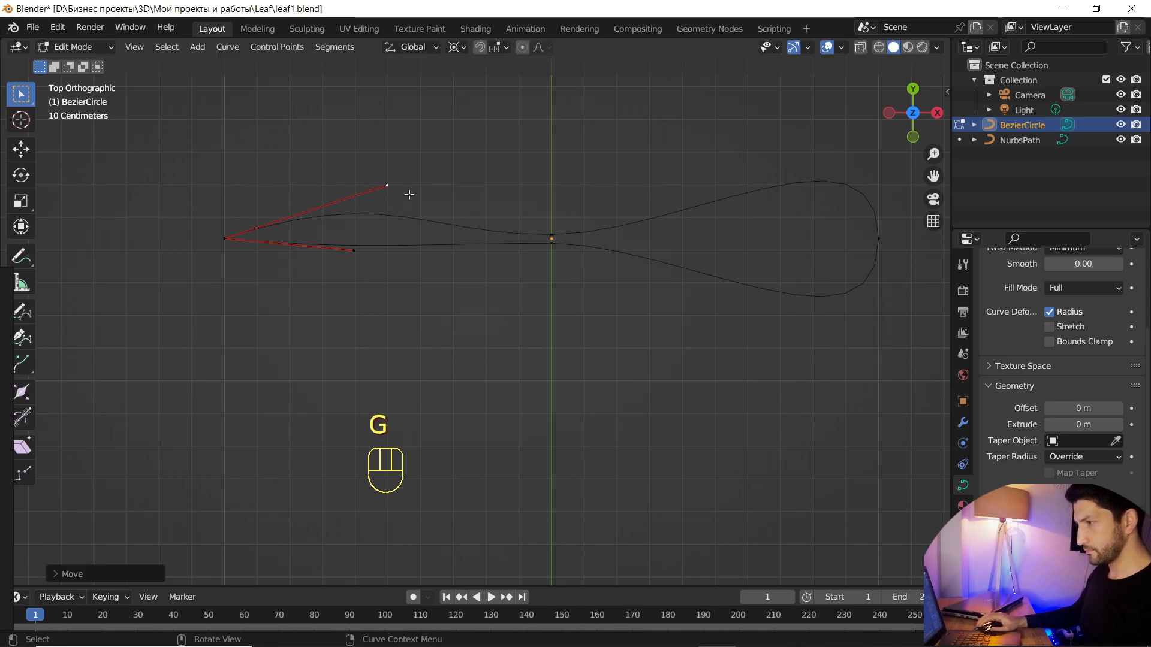
Set the handle type of the profile's right end point to Free
shift+middle_drag(655, 216, 510, 223)
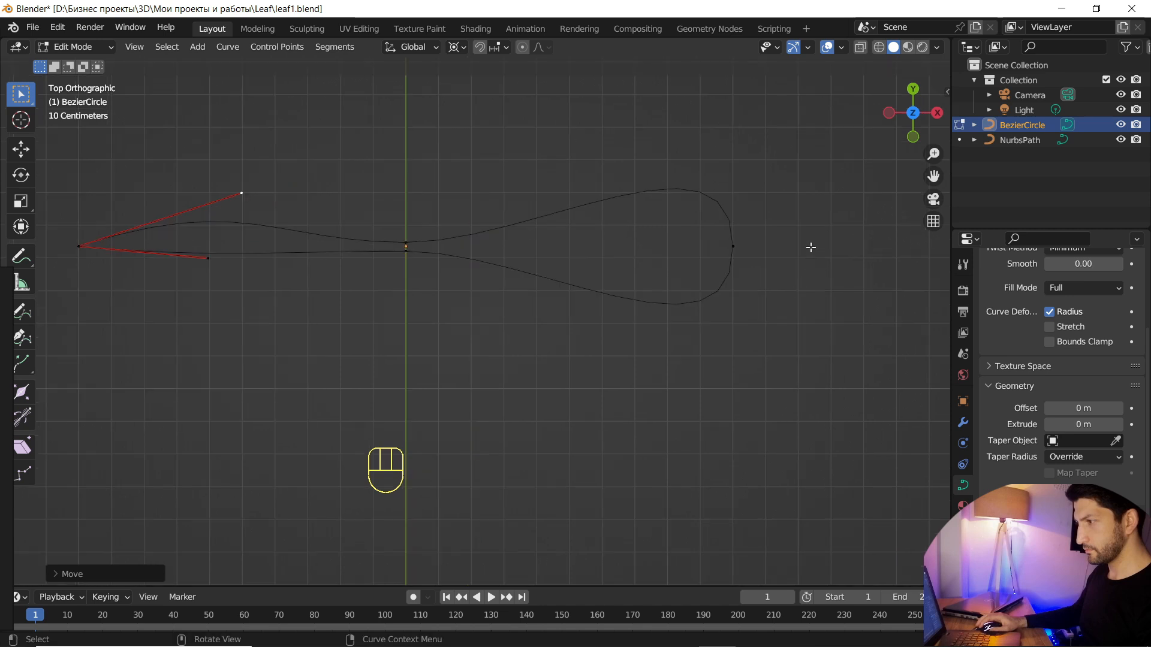
click(737, 248)
right_click(728, 368)
mouse_move(728, 368)
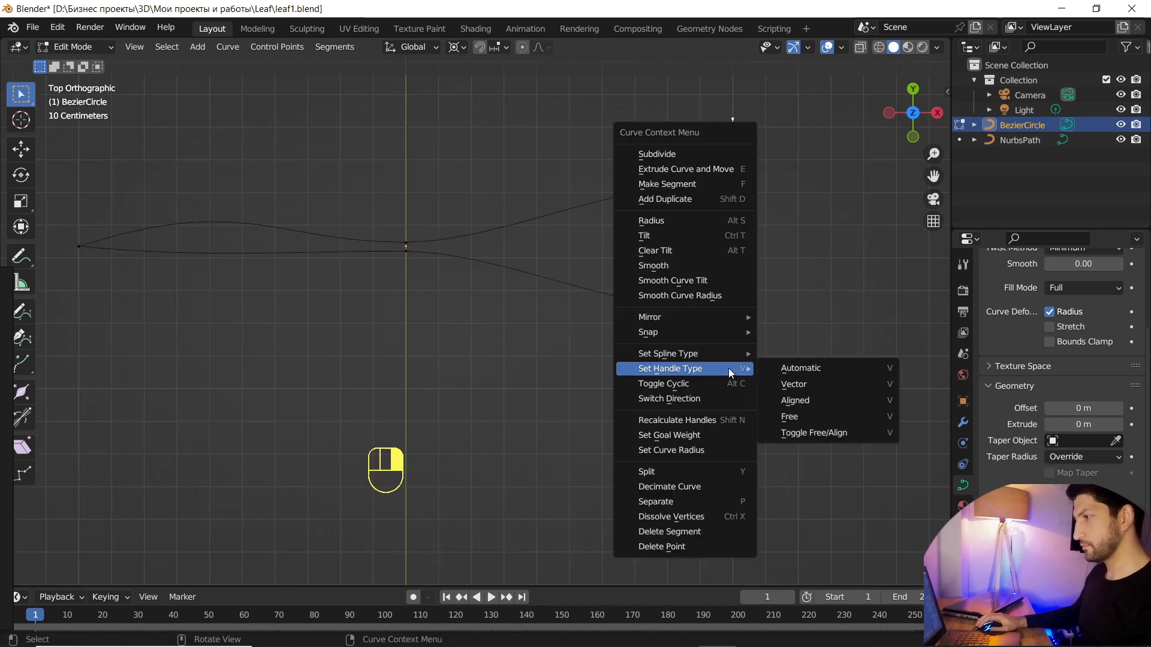
click(790, 417)
Move the right end point's lower and upper handles inward so that end of the profile tapers to a sharp tip
click(731, 380)
key(g)
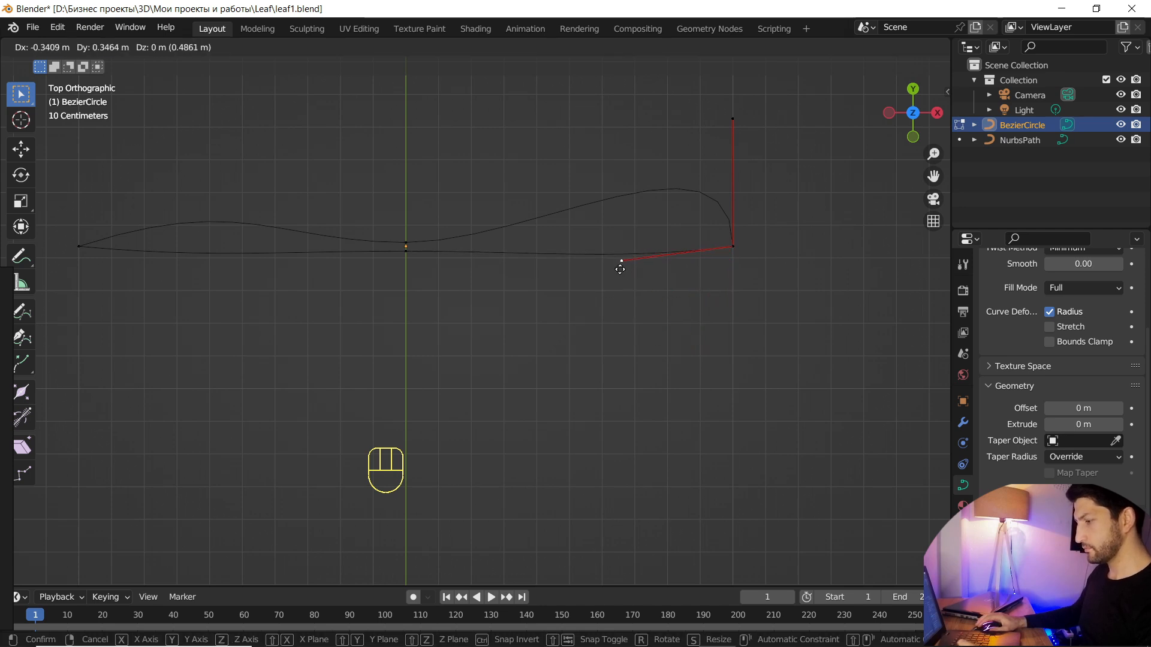
click(601, 266)
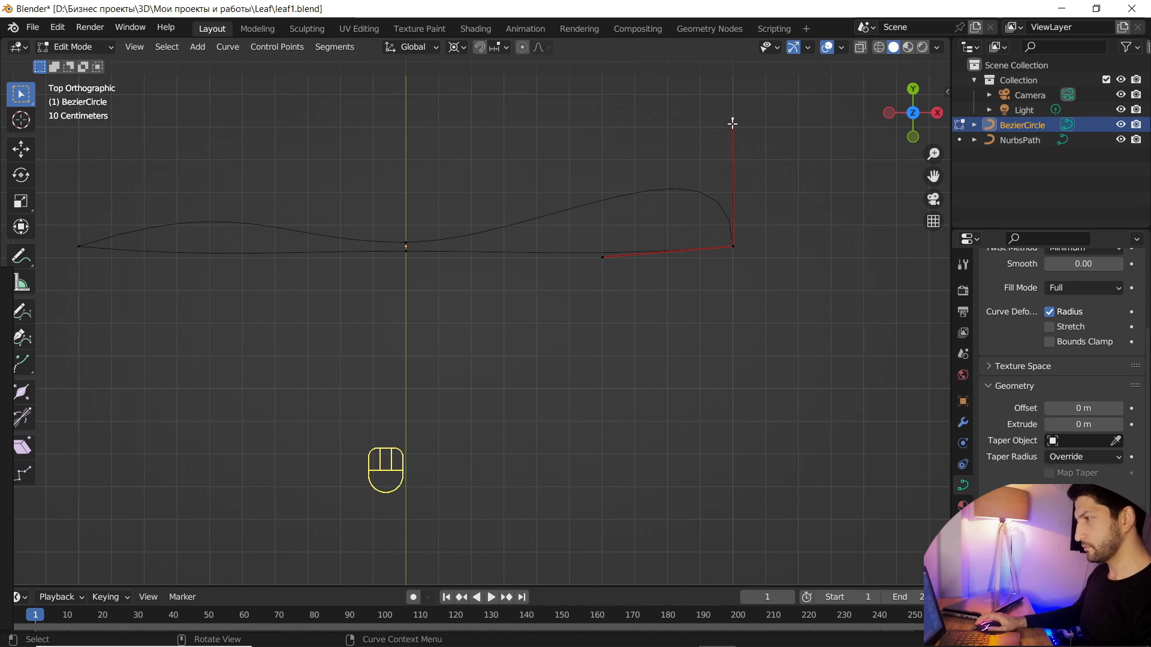
key(g)
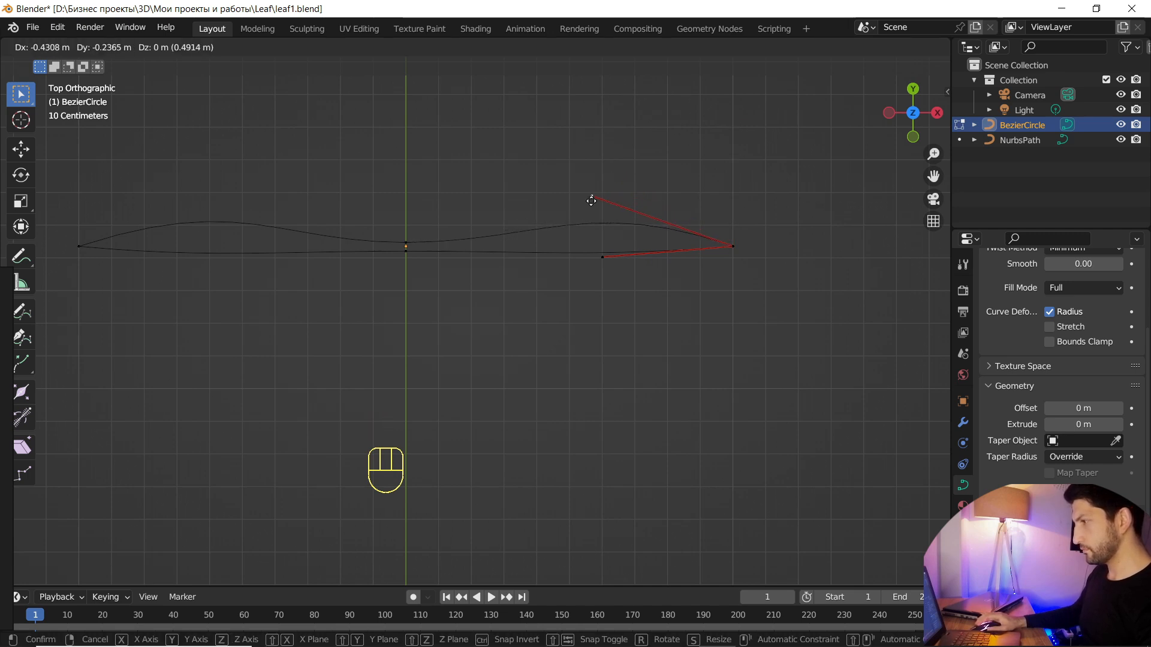
click(591, 201)
Raise both end points of the profile together about 0.15 m along Y, leaving its middle points in place
click(604, 259)
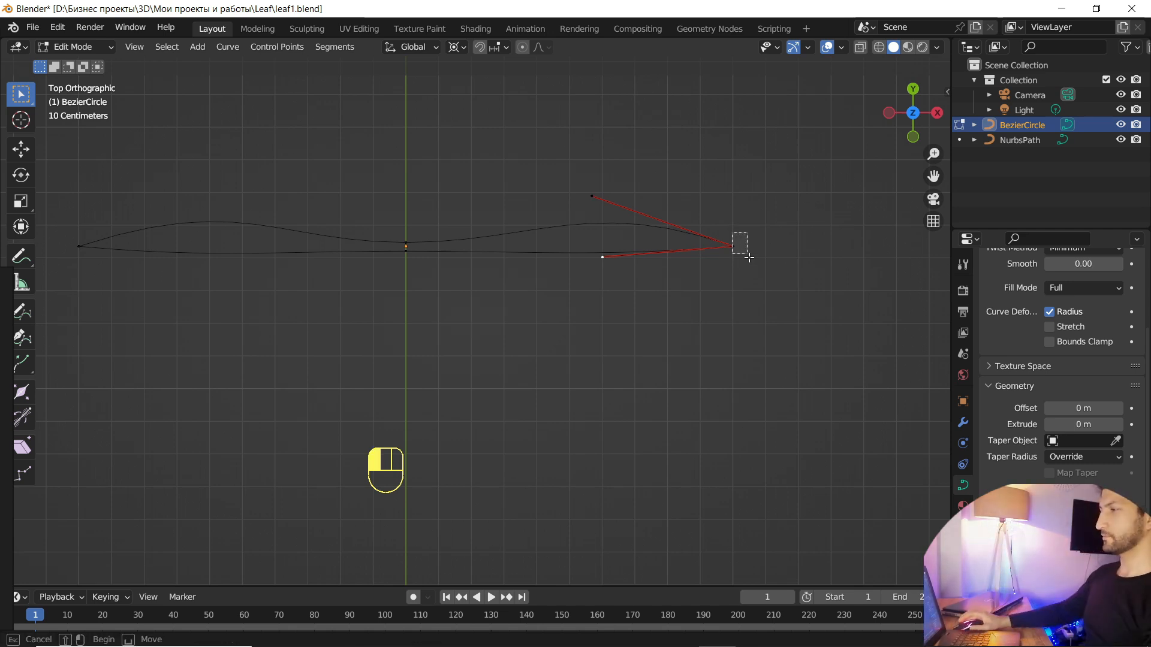
drag(571, 159, 785, 328)
shift+drag(60, 197, 90, 257)
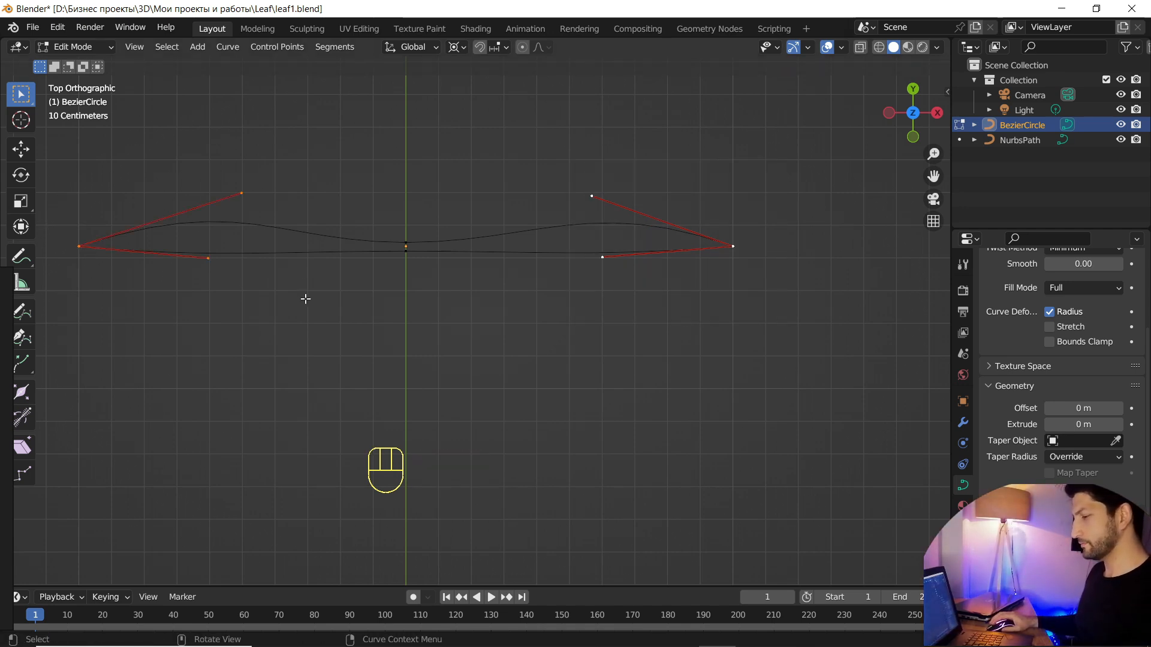
key(g)
key(y)
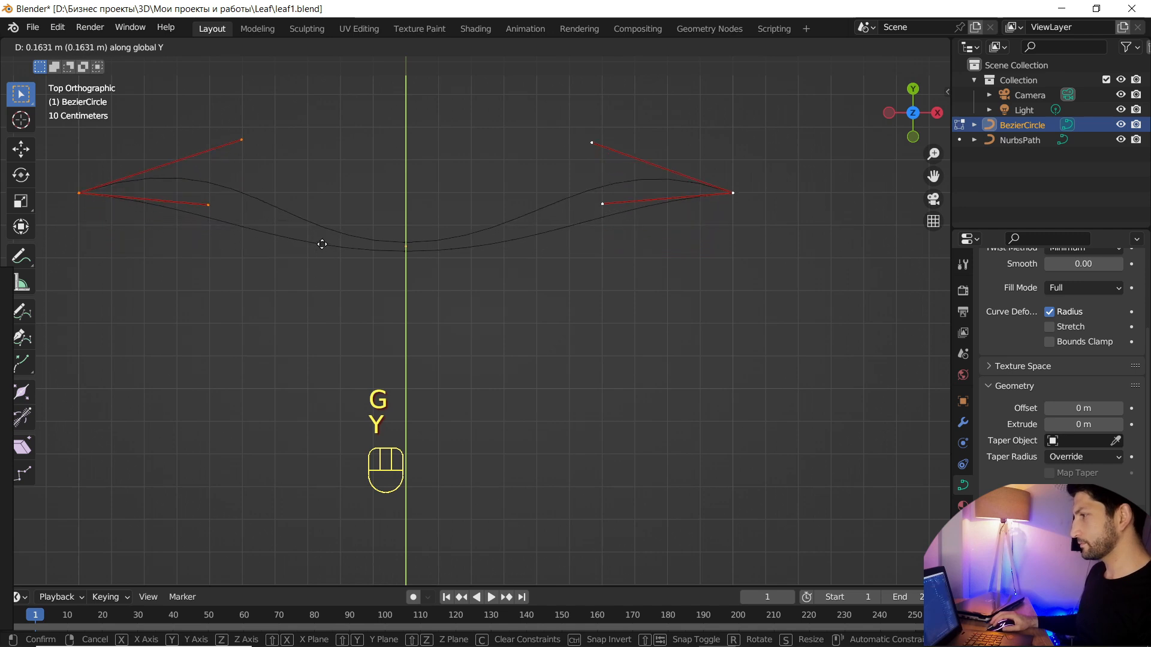
click(324, 249)
Raise the left end point's lower handle about 0.11 m along Y and nudge it slightly inward to thin that wing
click(209, 211)
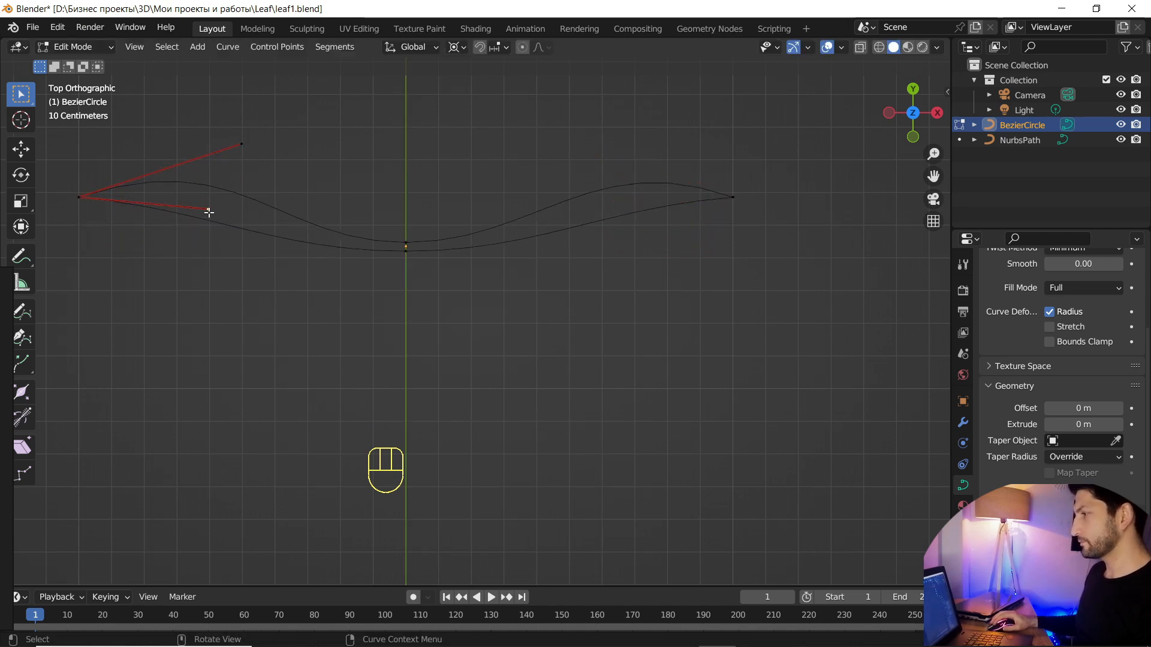
key(g)
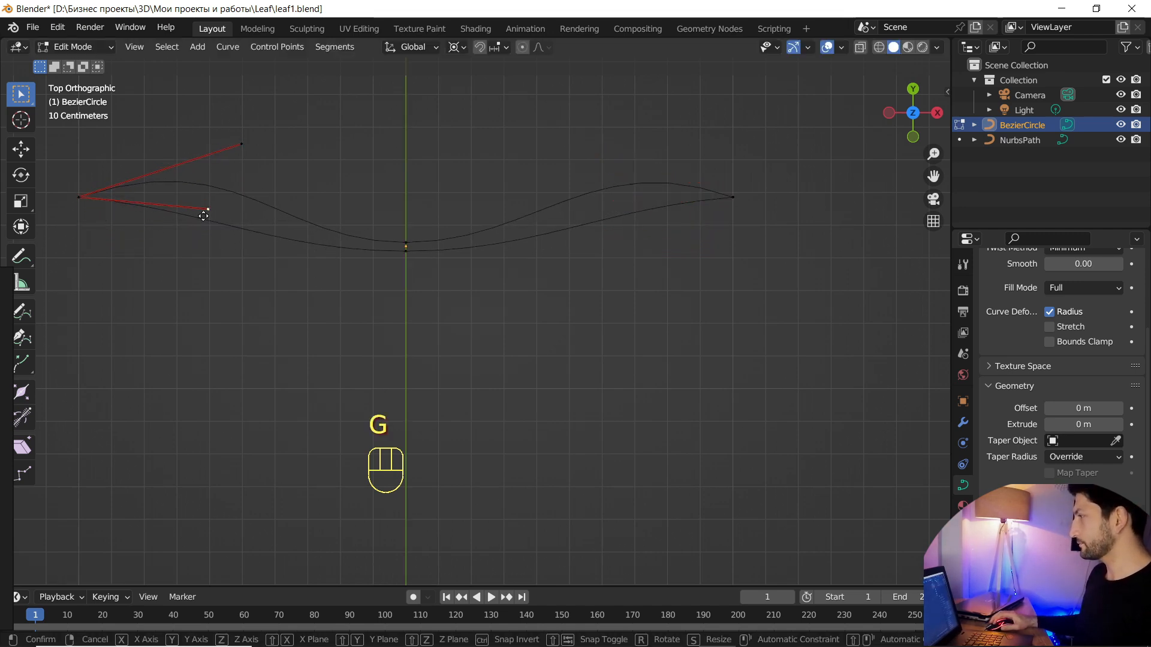
key(y)
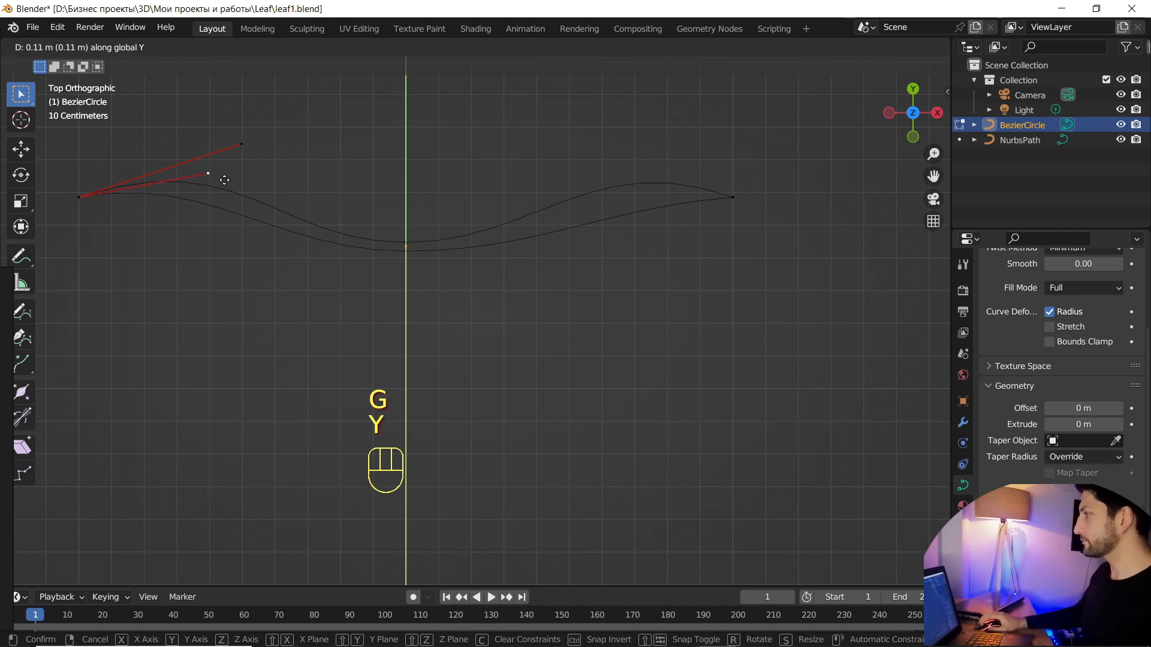
click(231, 178)
key(g)
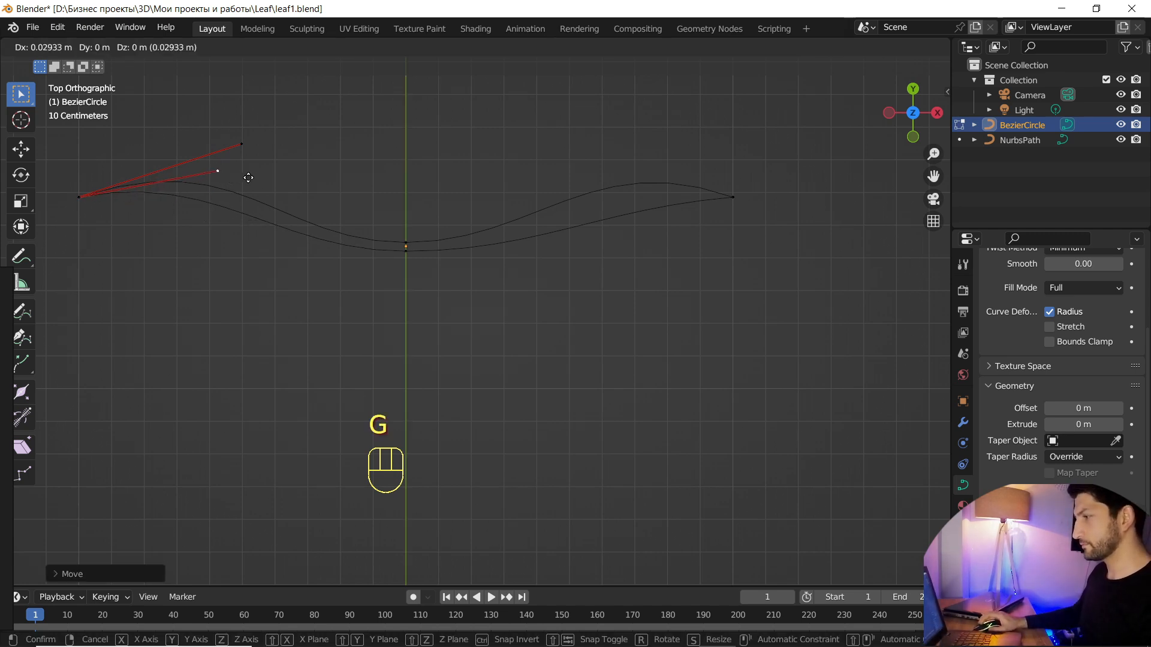
click(242, 170)
Raise the right end point's lower handle about 0.12 m along Y to thin that wing, then finish editing the profile
click(731, 199)
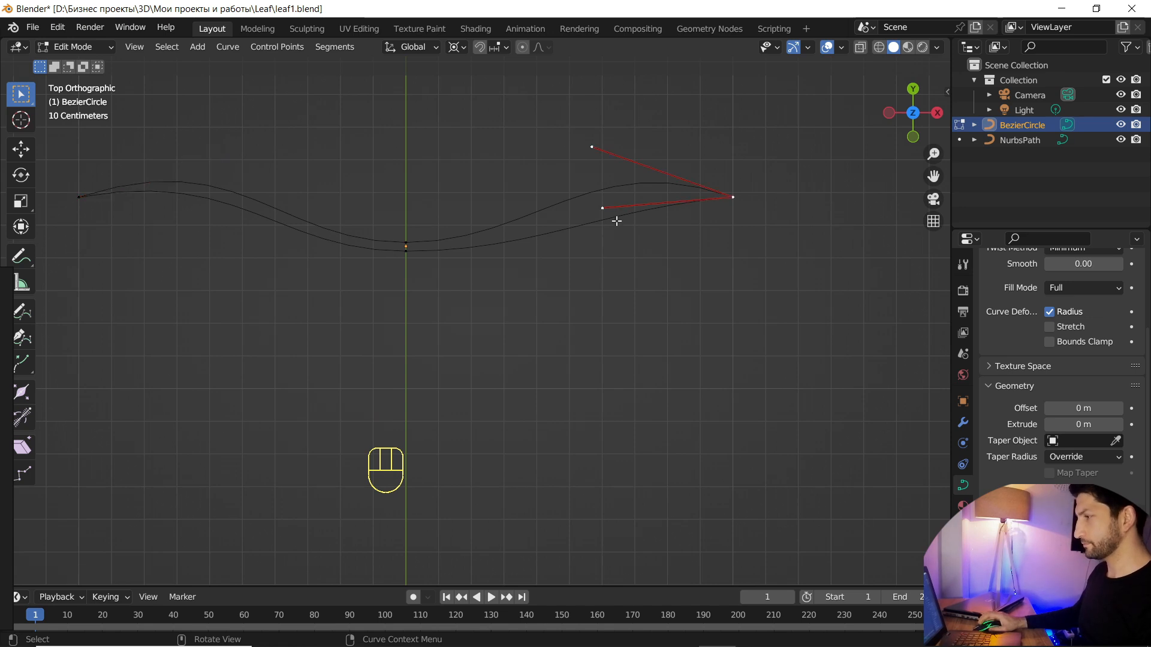
key(g)
key(y)
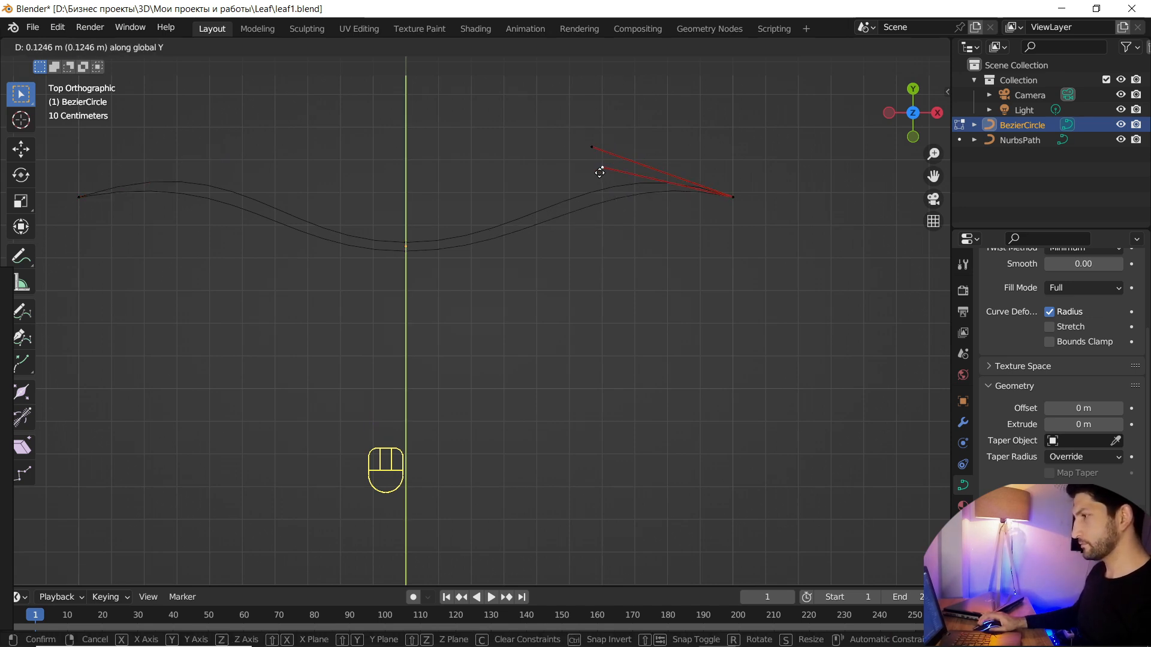
click(599, 172)
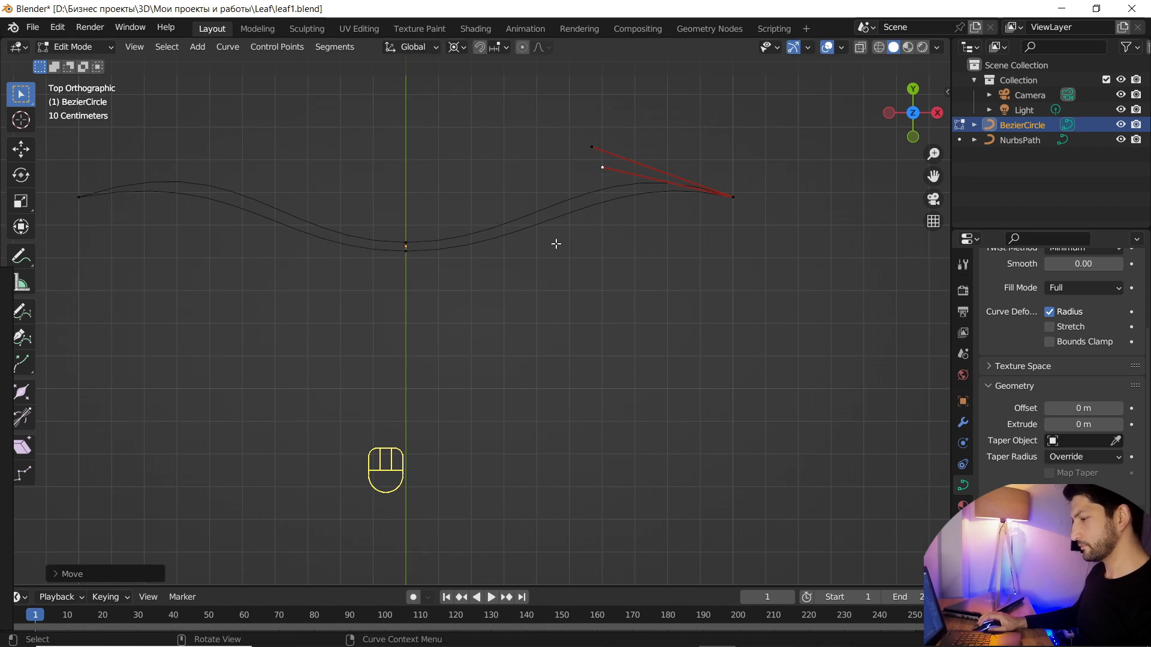
key(Tab)
Scale the radius of the NURBS path's left end point to 0 in top view to form a pointed tip
scroll(557, 246, down, 6)
middle_drag(710, 188, 596, 272)
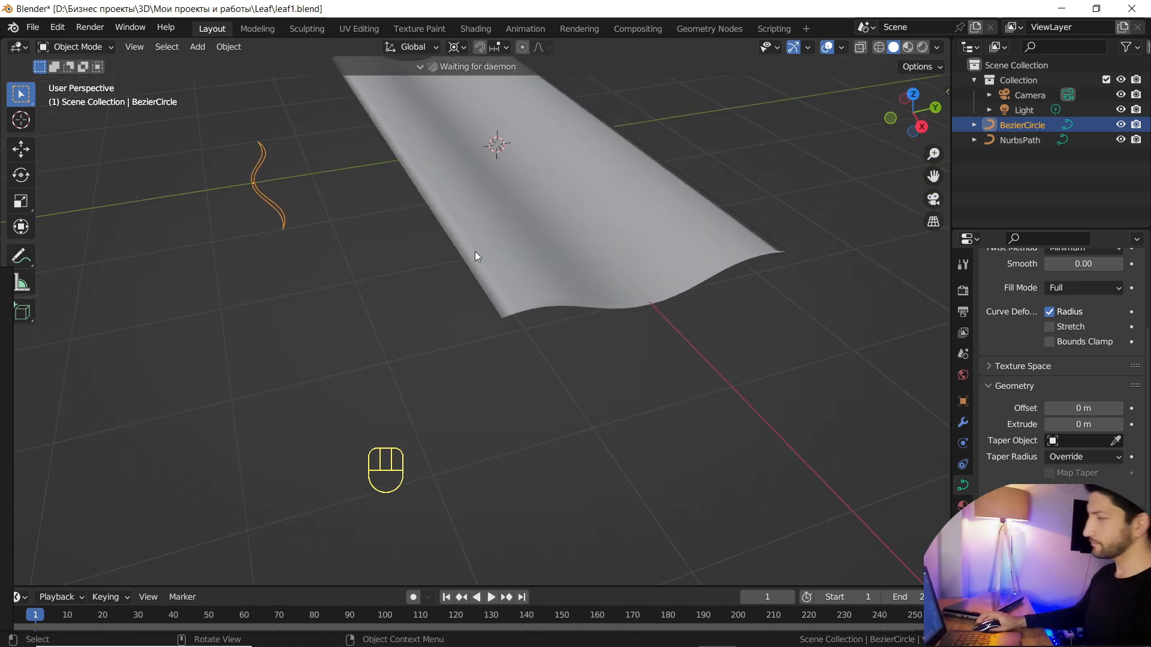
click(559, 192)
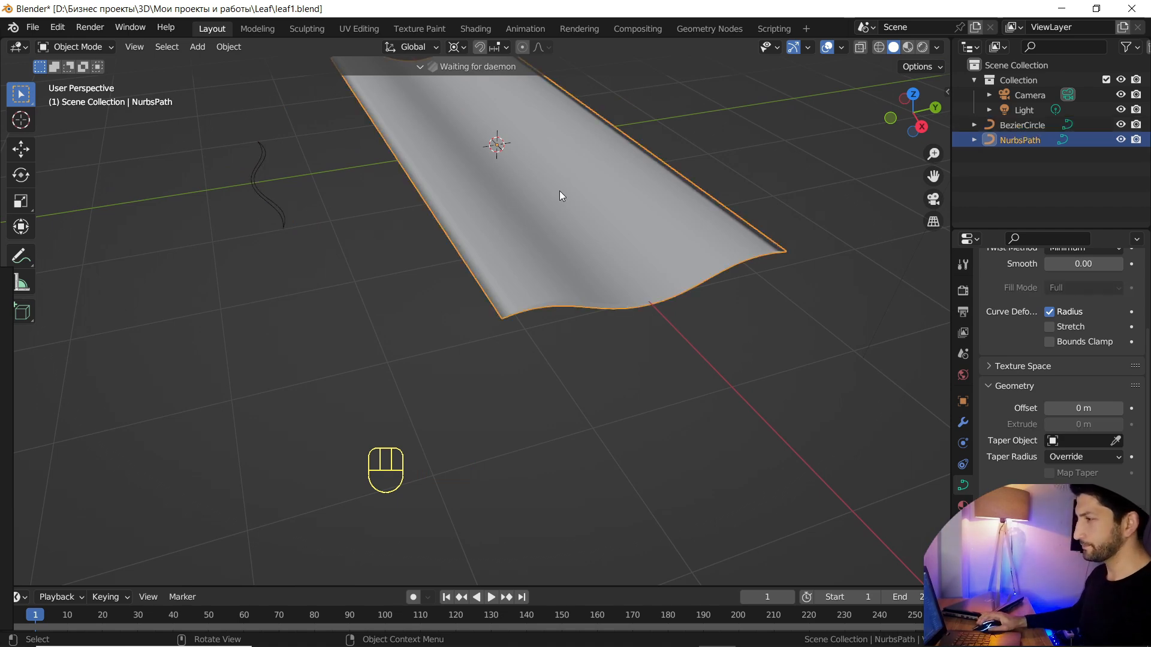
click(915, 94)
key(Tab)
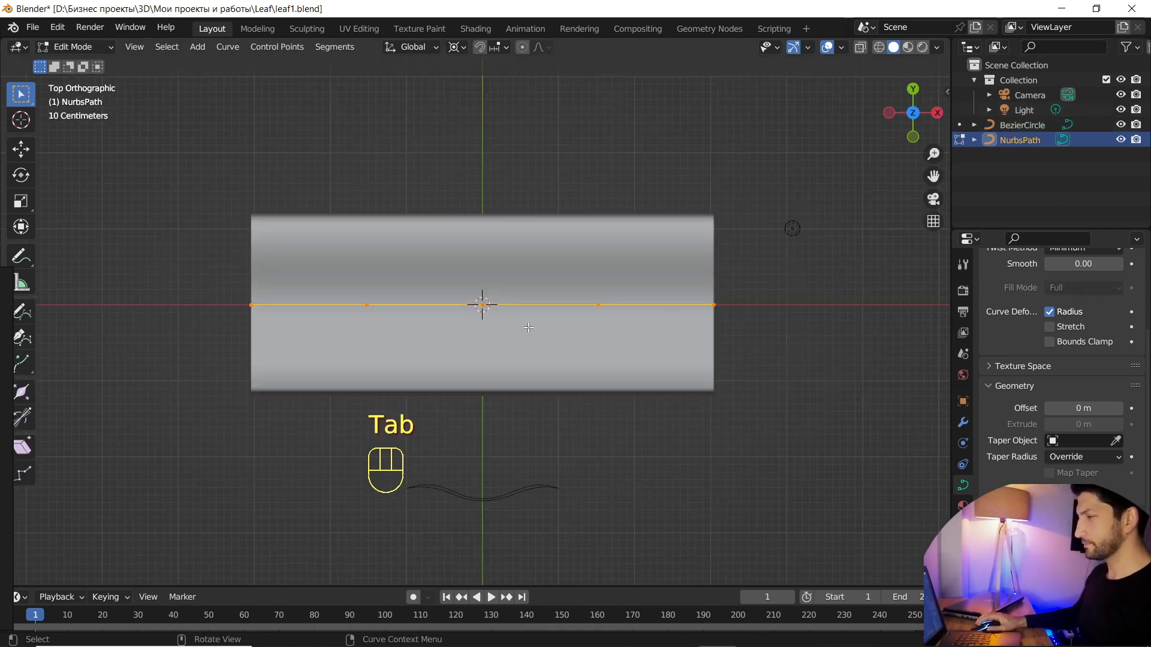
shift+middle_drag(542, 289, 544, 231)
click(266, 257)
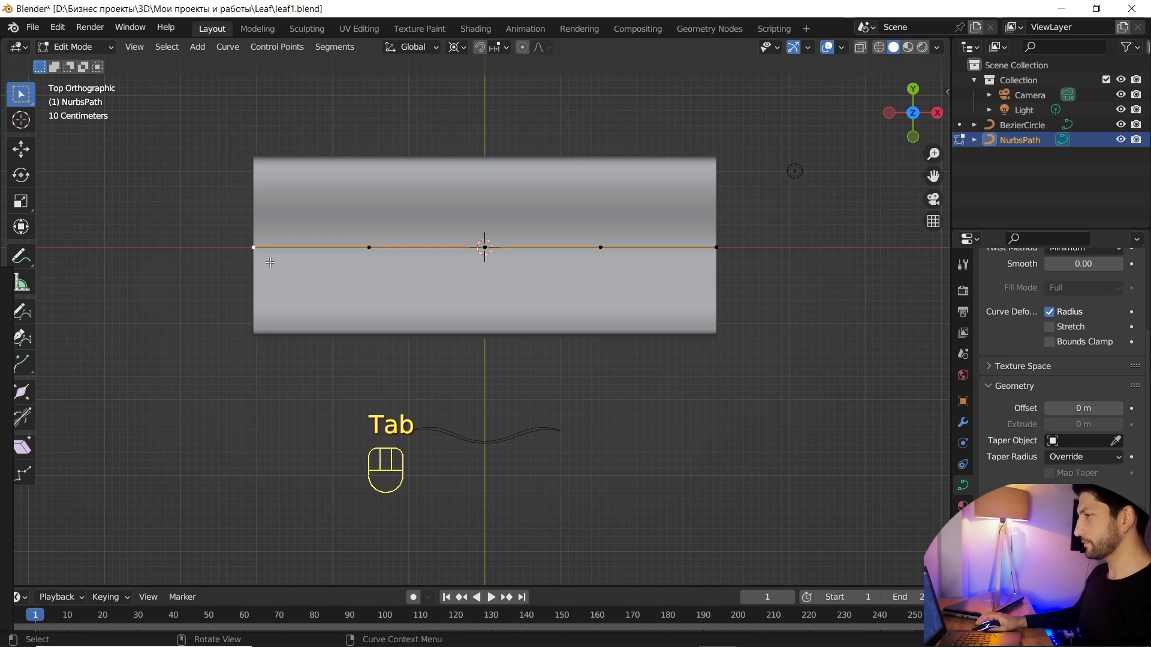
key(alt+s)
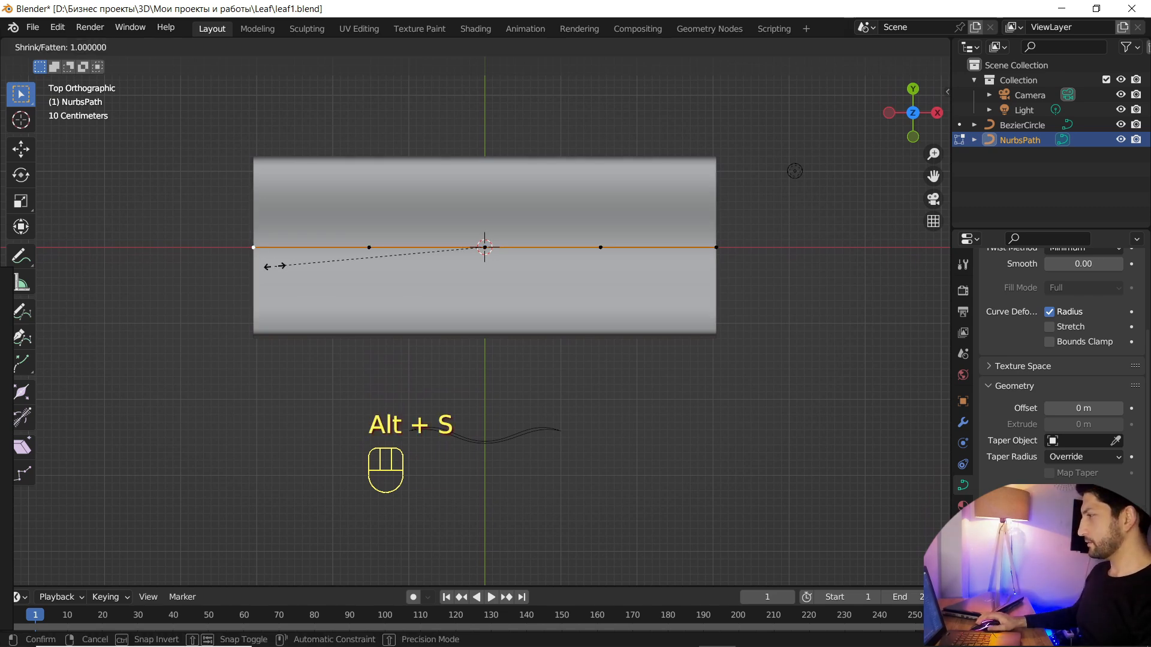
key(KP_0)
key(Return)
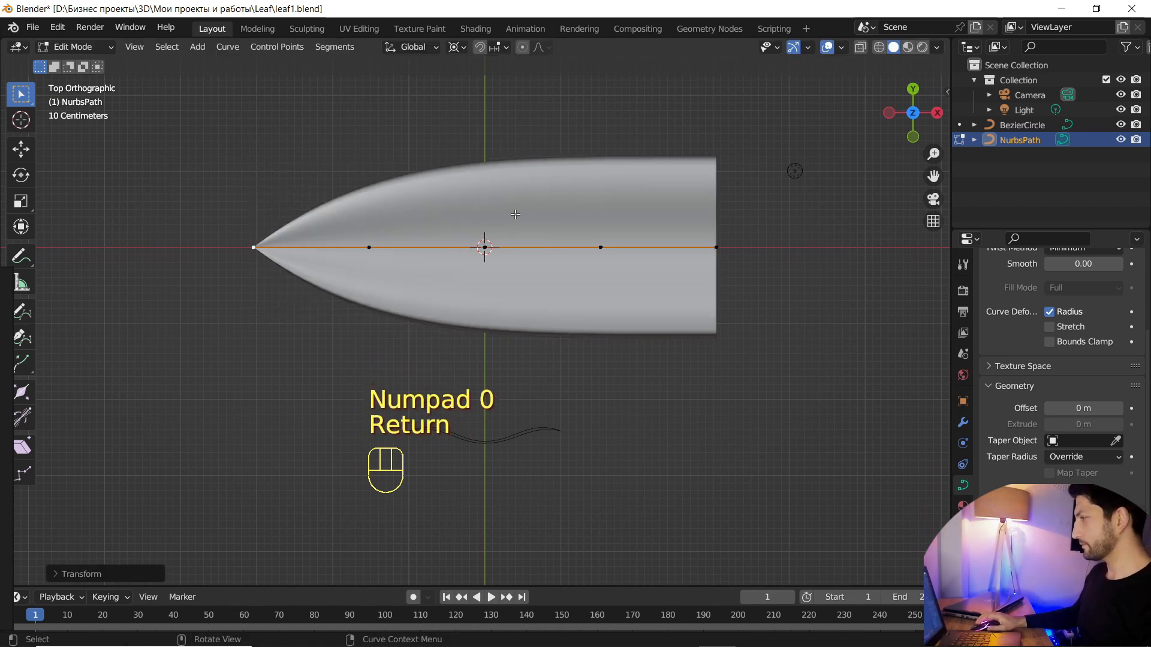
Shrink the radius of the path's right end point to nearly zero so the leaf tapers there too
click(714, 246)
key(alt+s)
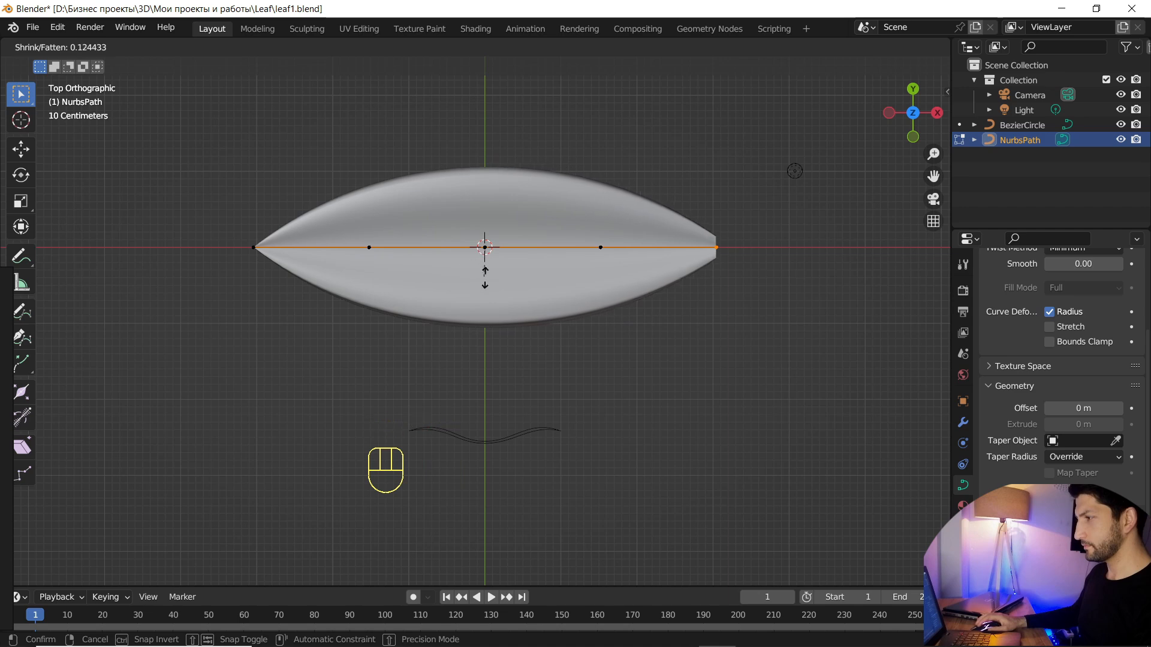
click(485, 249)
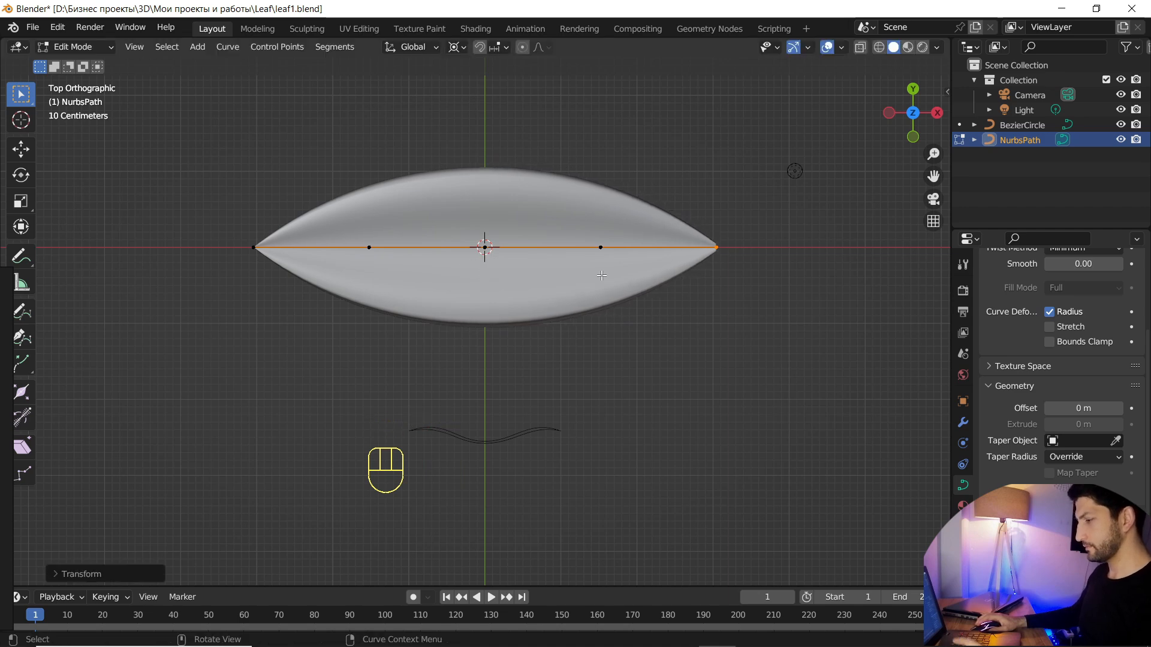
key(Tab)
Raise the path's middle control point about 0.68 m along Z in front view to arch the leaf
middle_drag(714, 362, 731, 287)
middle_drag(684, 240, 655, 264)
middle_drag(765, 209, 555, 222)
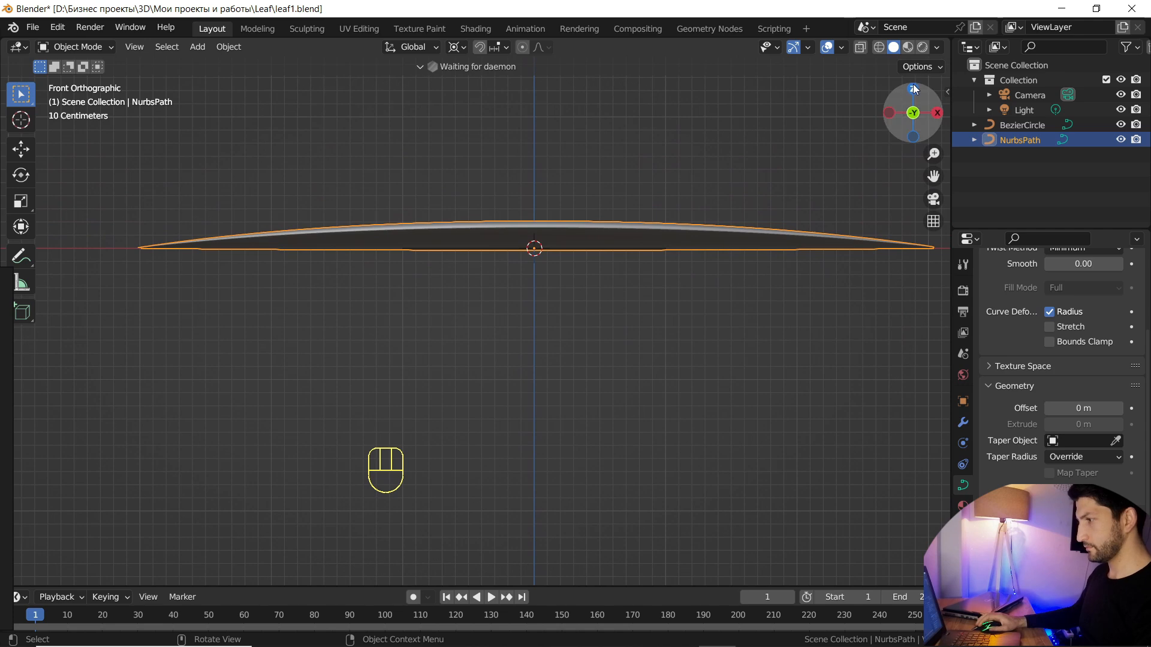
key(Tab)
click(528, 248)
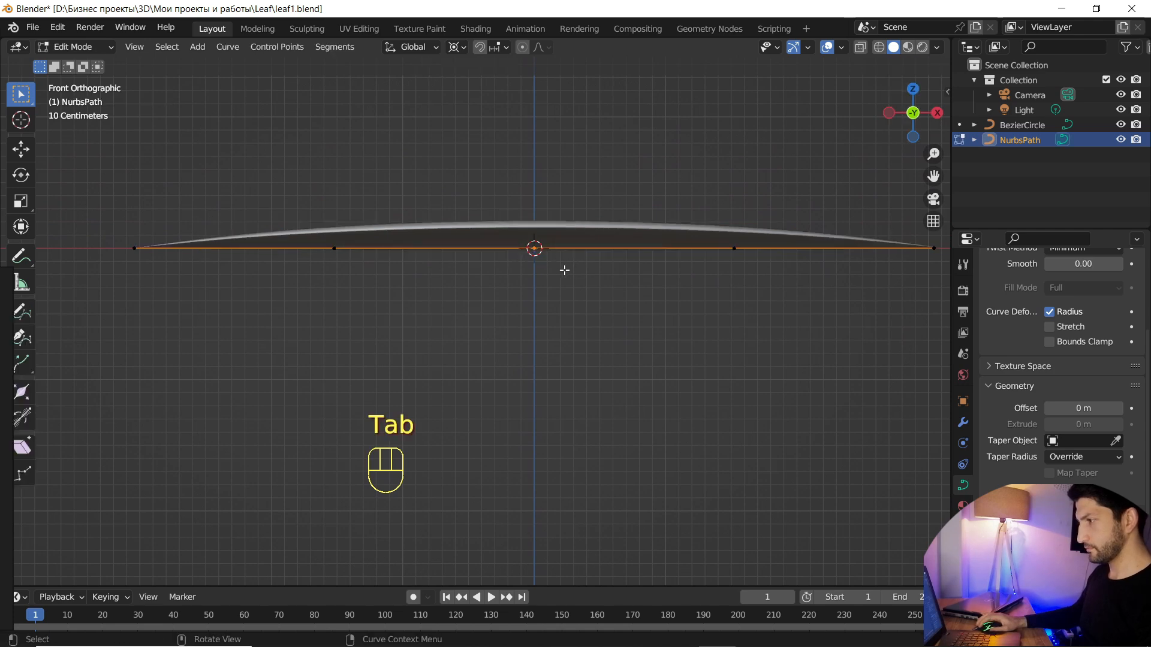
key(g)
key(z)
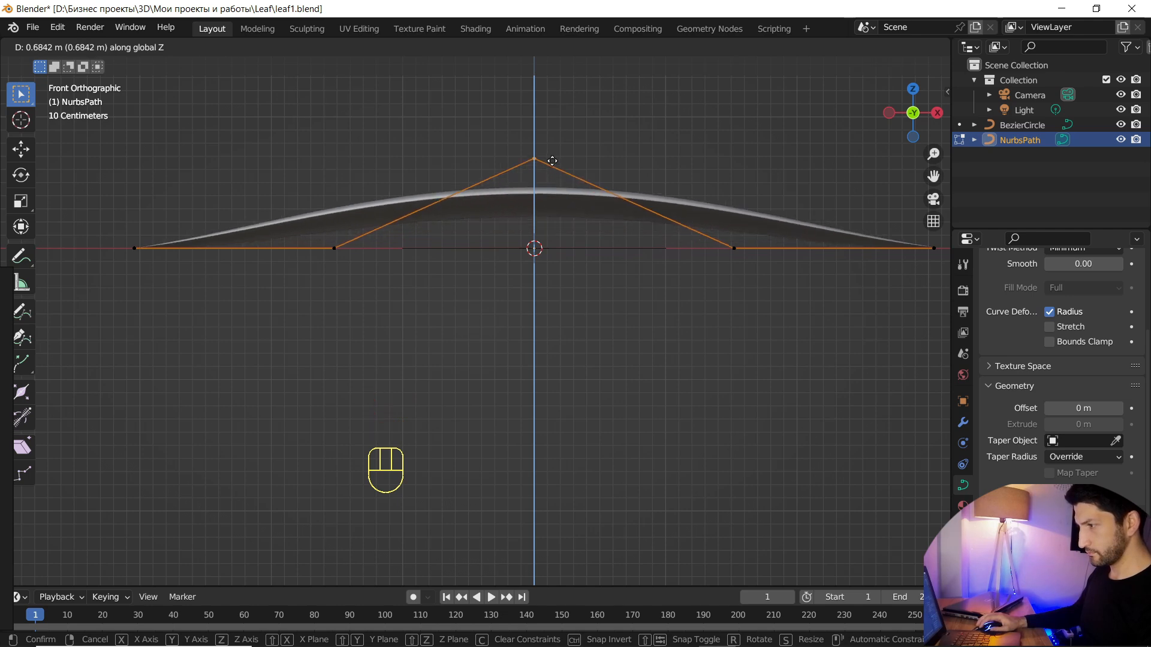
click(552, 164)
key(Tab)
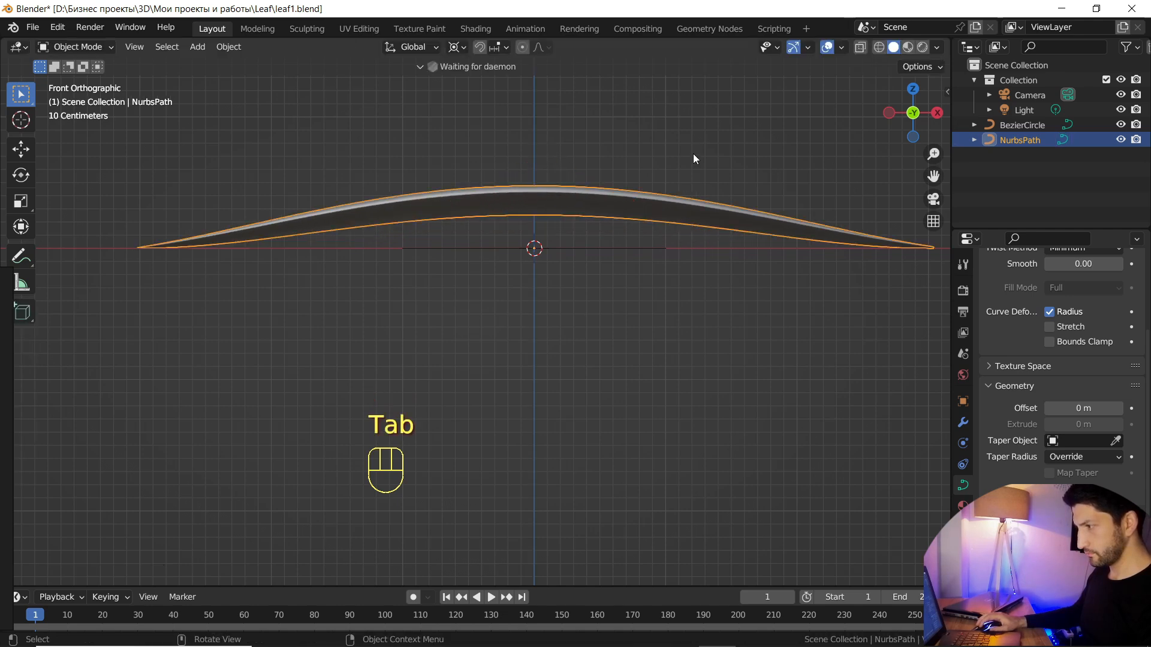
Move the path's left end point in top view, mainly toward positive Y, to bend the leaf tip sideways
middle_drag(591, 188, 666, 186)
key(Tab)
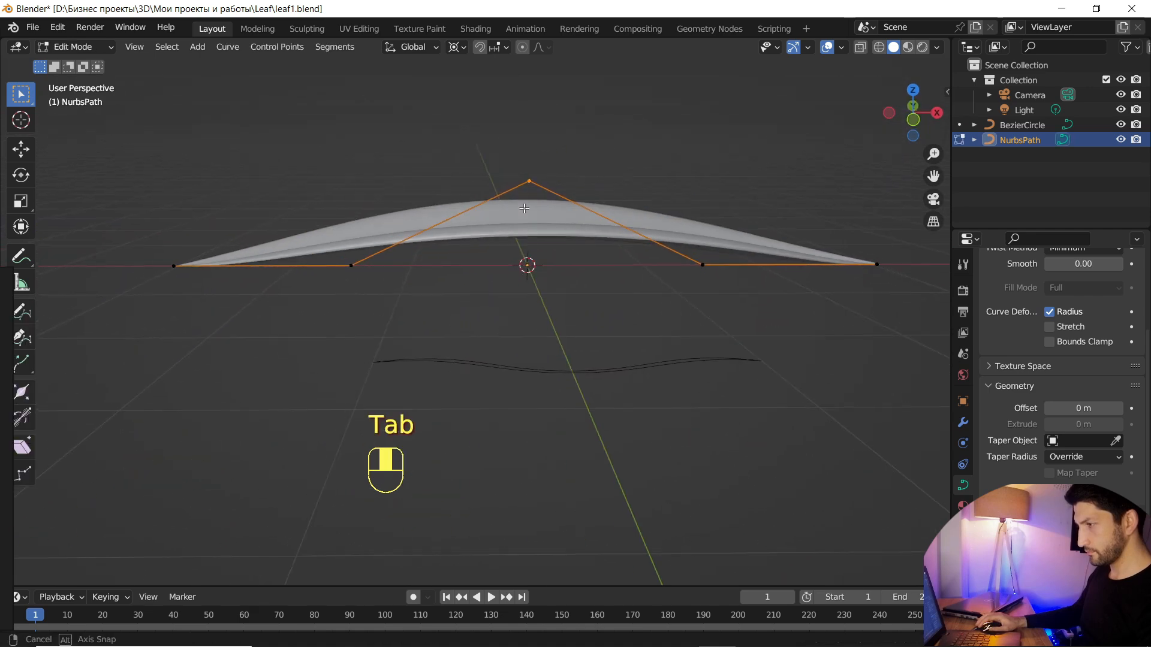
click(913, 94)
shift+middle_drag(265, 333, 182, 349)
key(g)
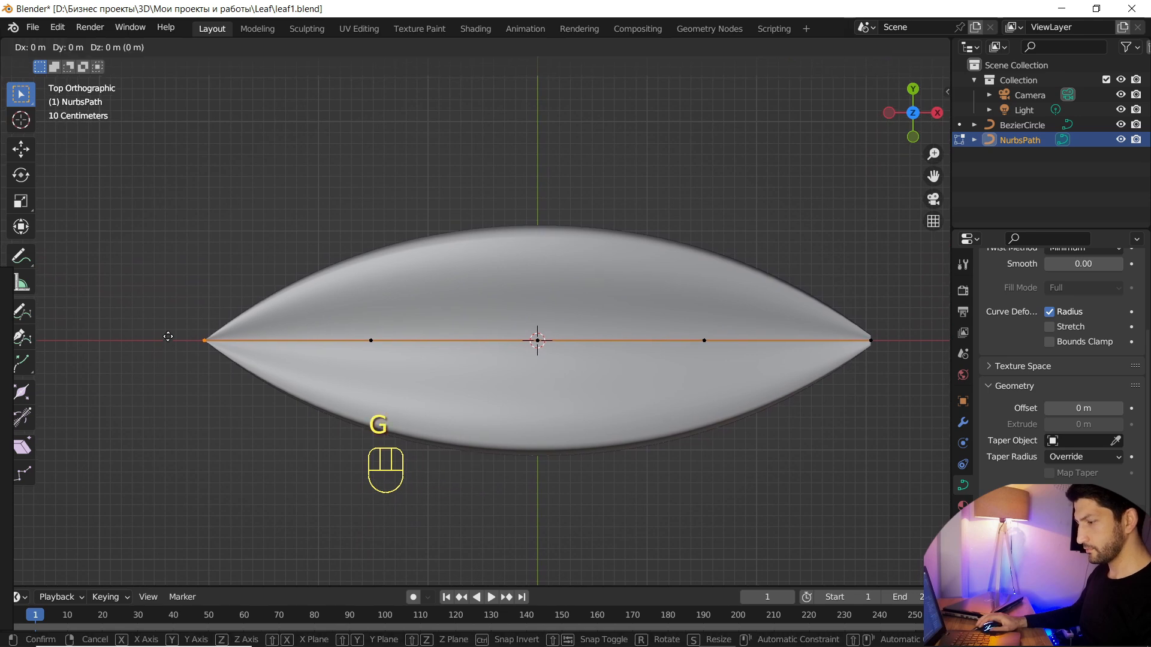
click(162, 276)
Move the path's second control point from the left slightly toward positive Y and the centre to smooth the bend
click(372, 340)
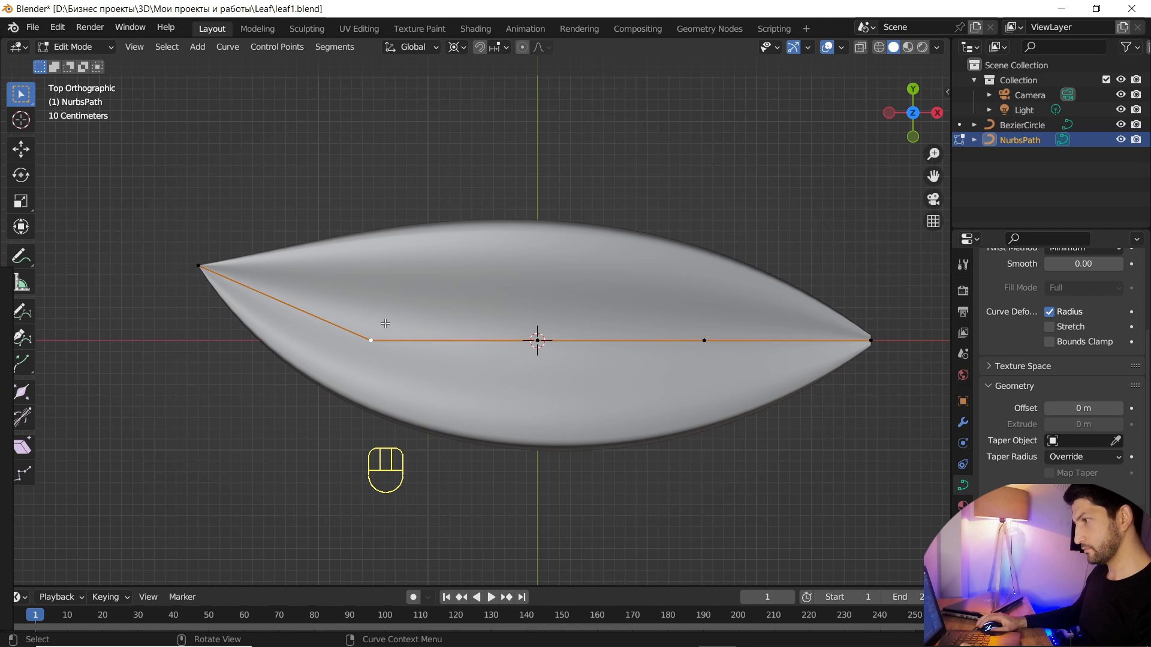
key(g)
click(453, 269)
scroll(184, 533, down, 2)
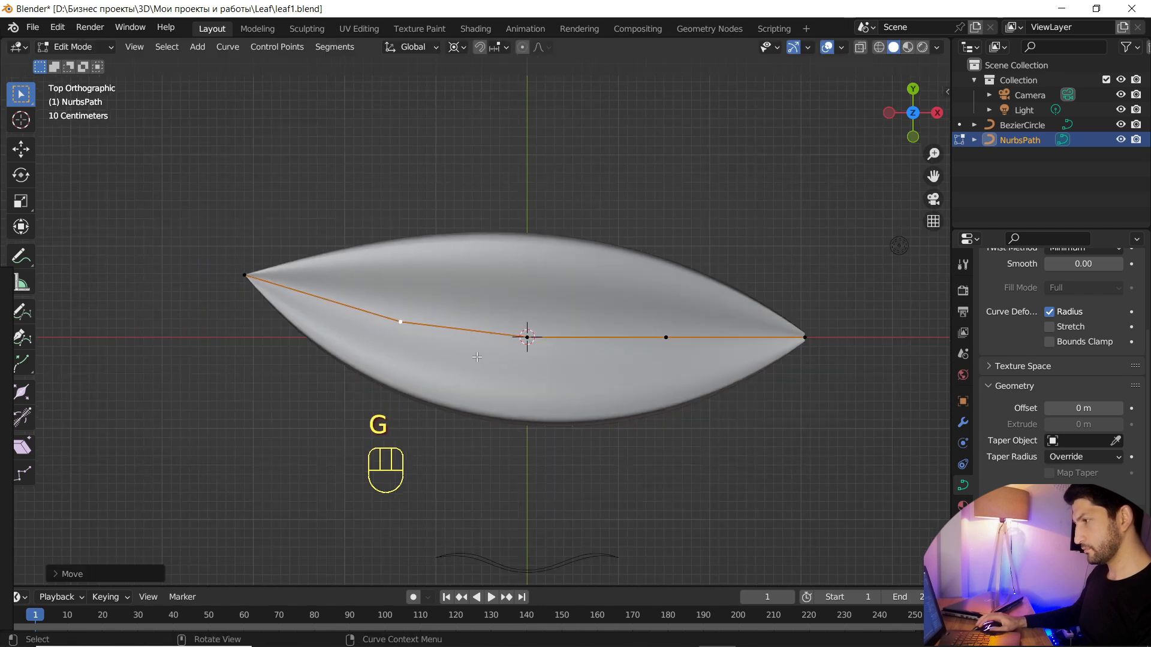
Place the board of leaf reference images beside the leaf model for comparison
right_drag(2, 337, 223, 199)
scroll(207, 399, up, 4)
scroll(231, 349, down, 4)
Scale the radius of the path's second control point from the right by about 1.66 to widen the leaf there
click(634, 332)
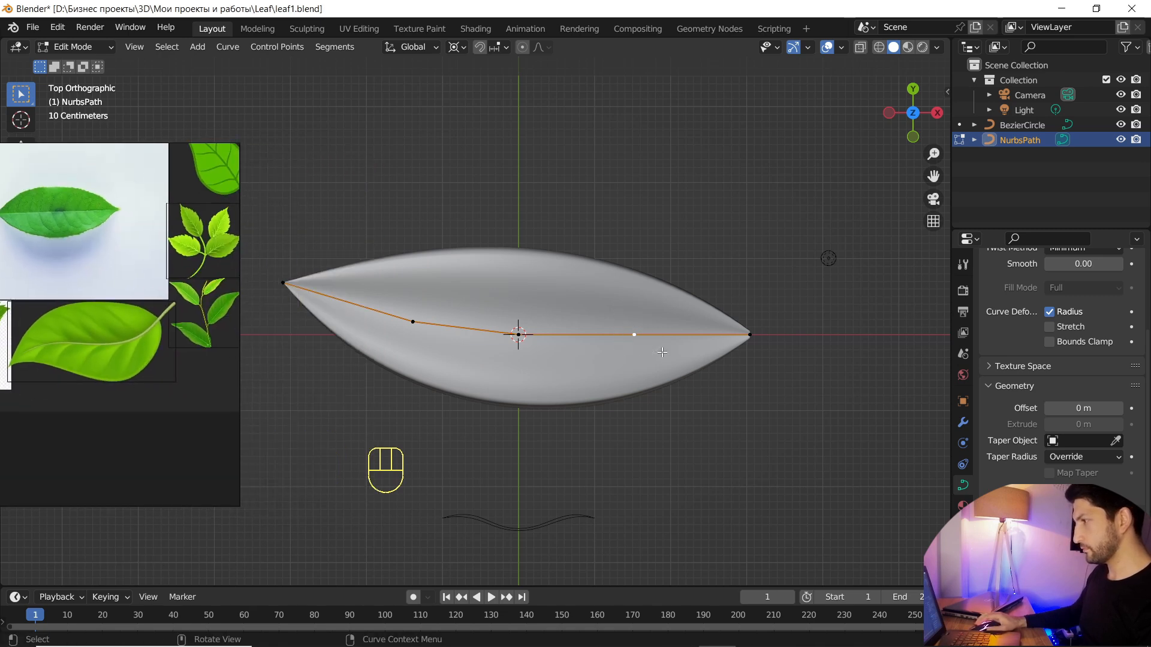
key(alt+s)
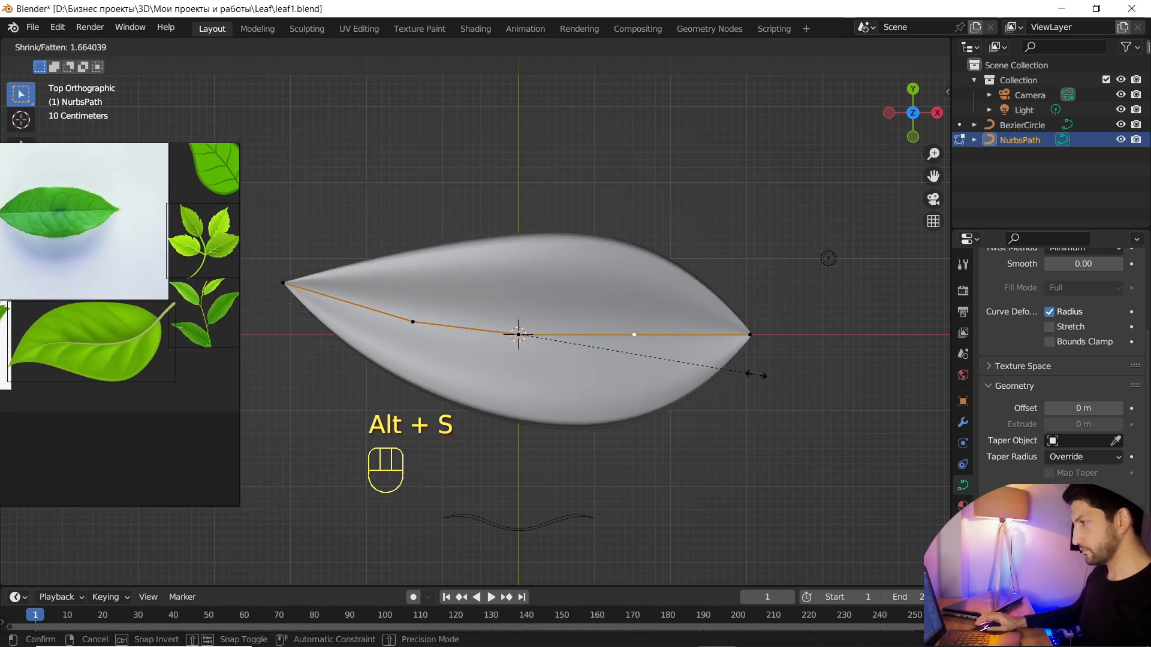
click(758, 376)
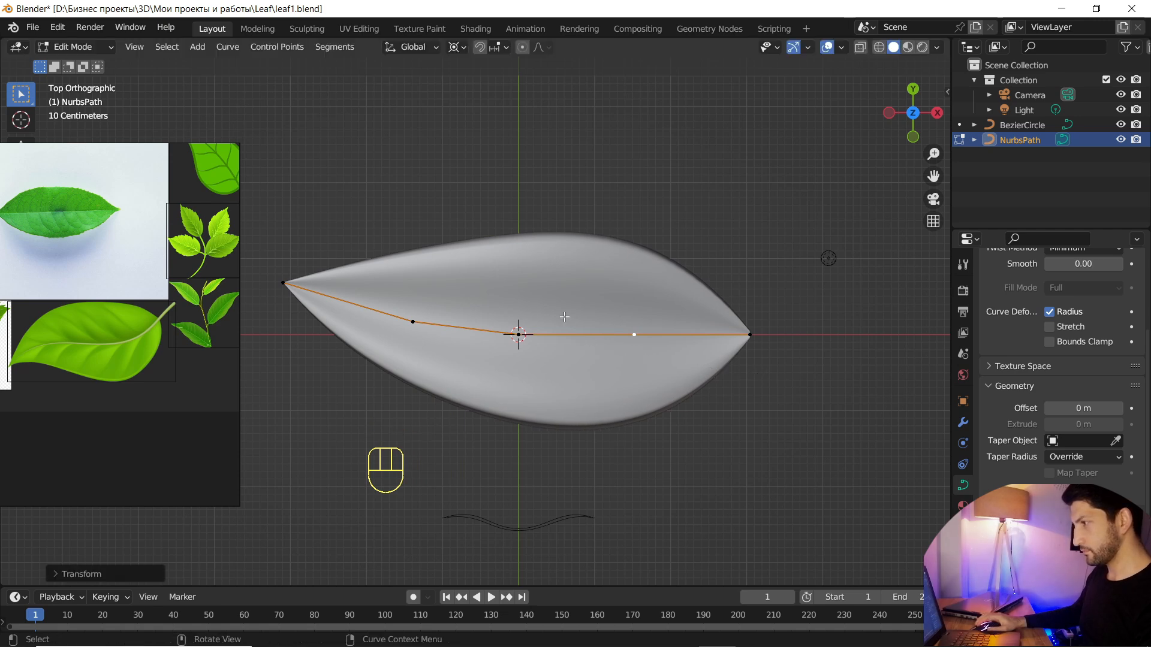
Move the path's second control point from the right along X toward the right end to make the leaf base rounder
key(g)
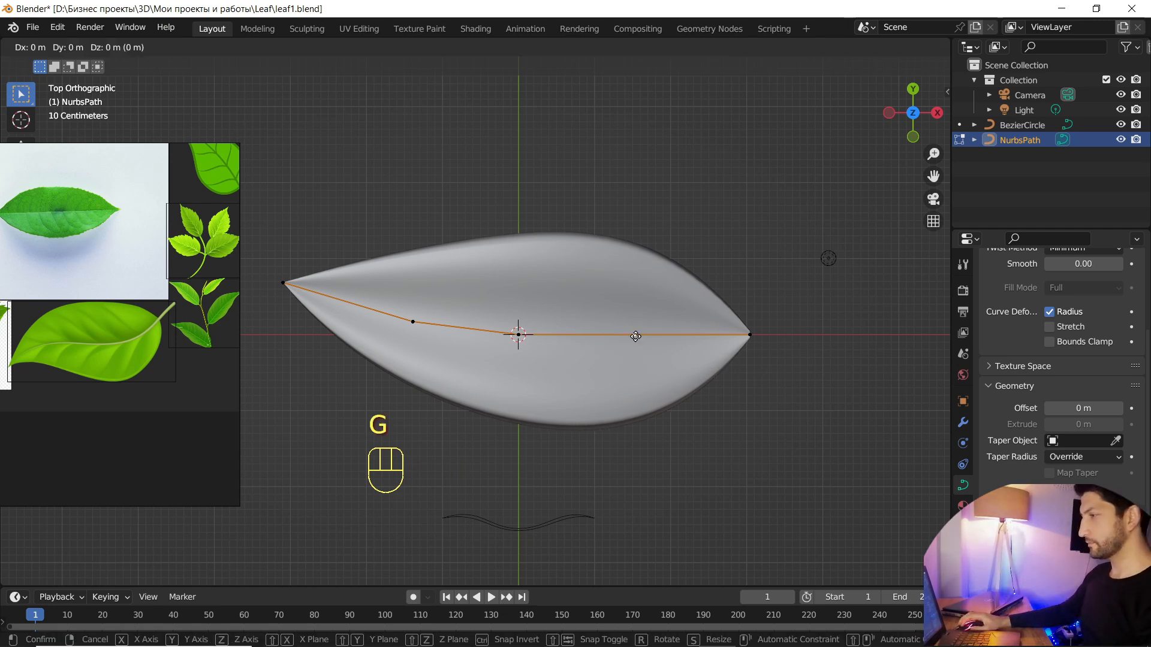
key(x)
click(666, 338)
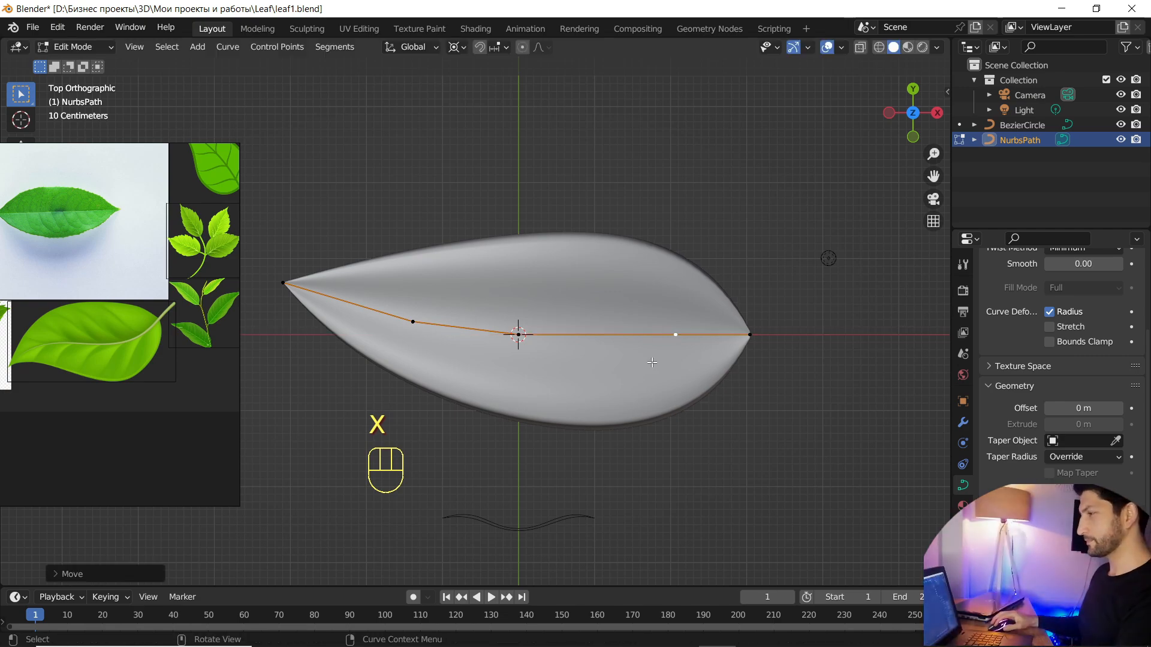
key(Tab)
middle_drag(724, 370, 646, 279)
middle_drag(556, 228, 661, 292)
Duplicate the leaf's NURBS path in Object Mode, keeping the copy at the original position
key(Tab)
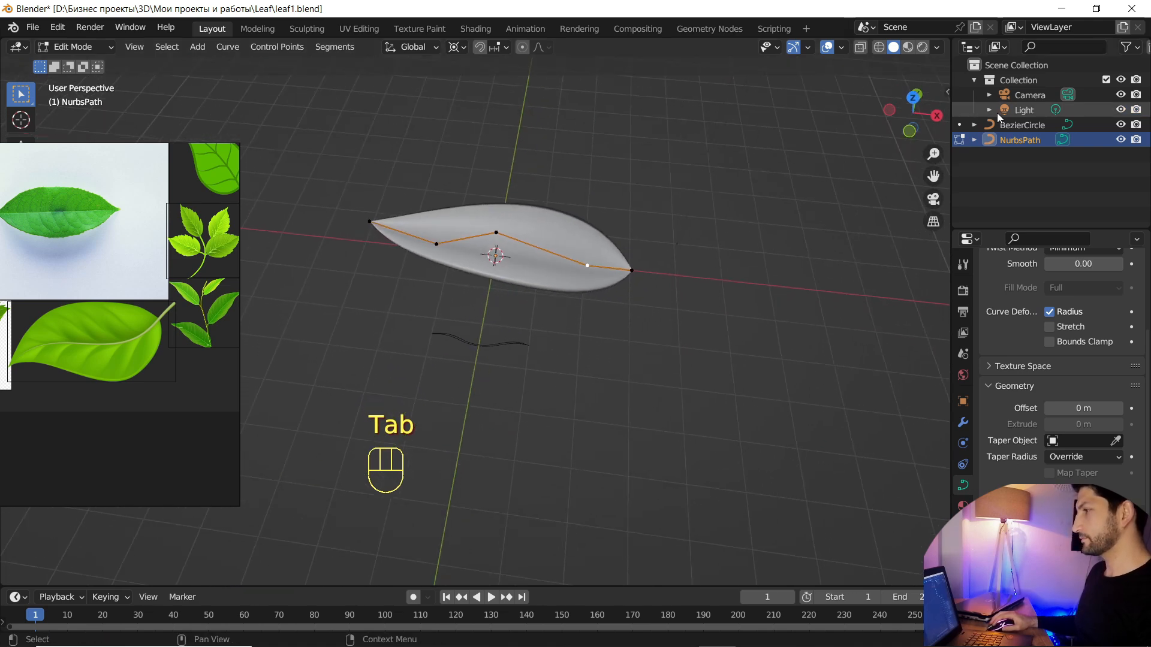
key(Tab)
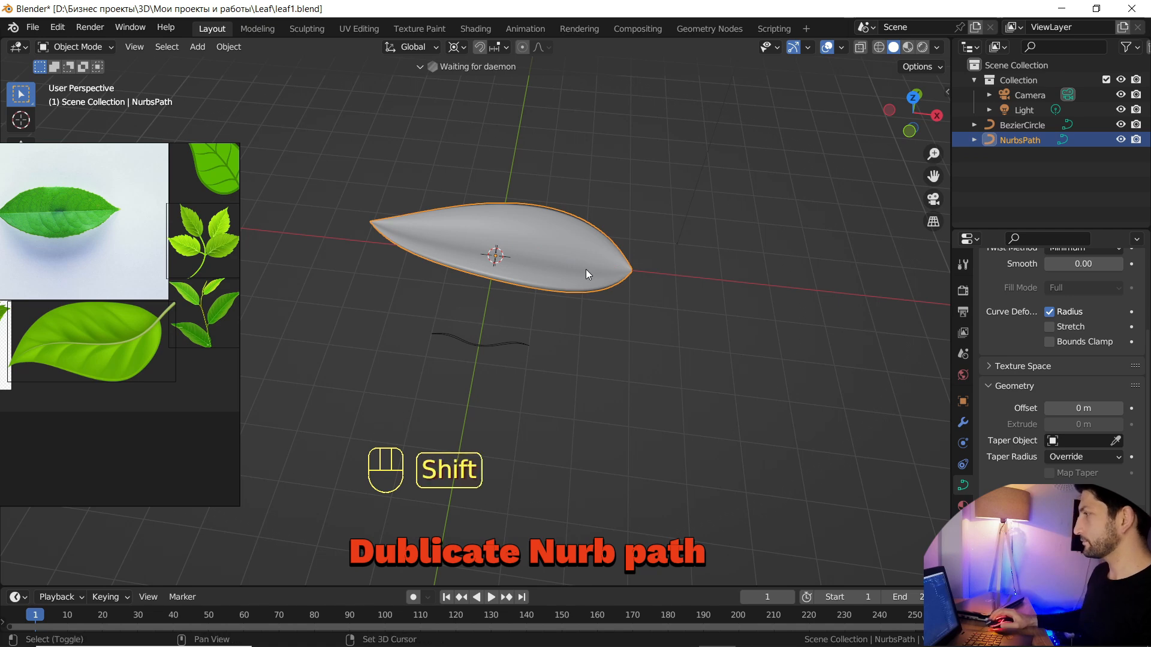
key(shift+d)
right_click(611, 237)
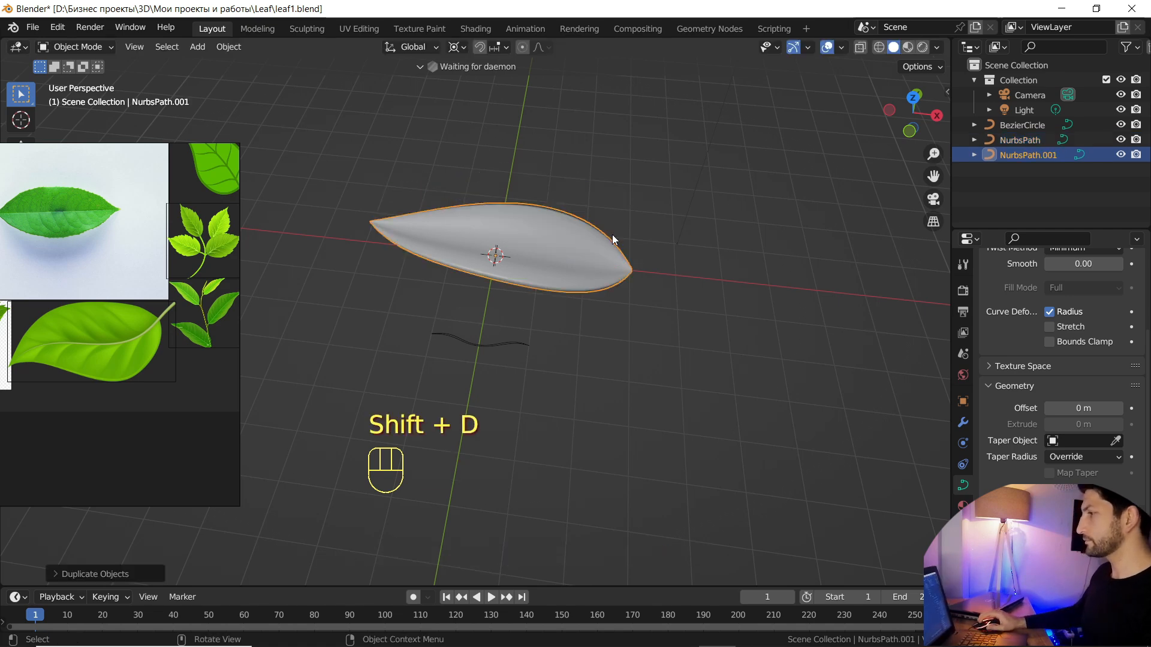
Remove the bevel object from the duplicated path and give it a round bevel with a depth of 0.05 m
shift+middle_drag(613, 238, 623, 294)
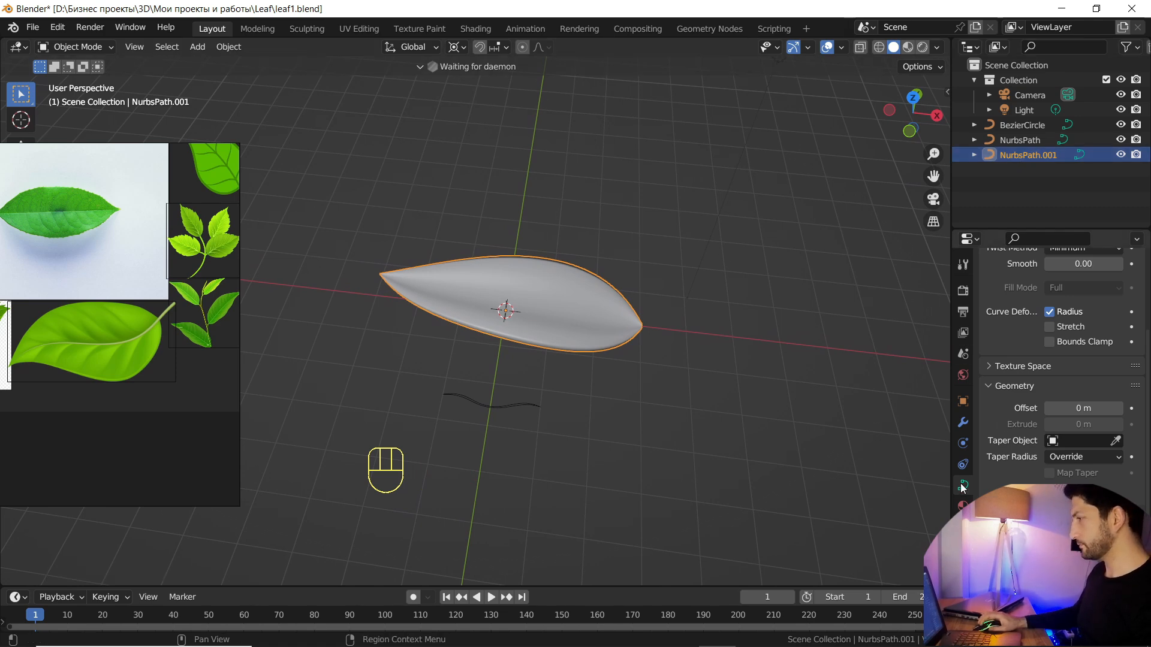
scroll(1044, 476, down, 5)
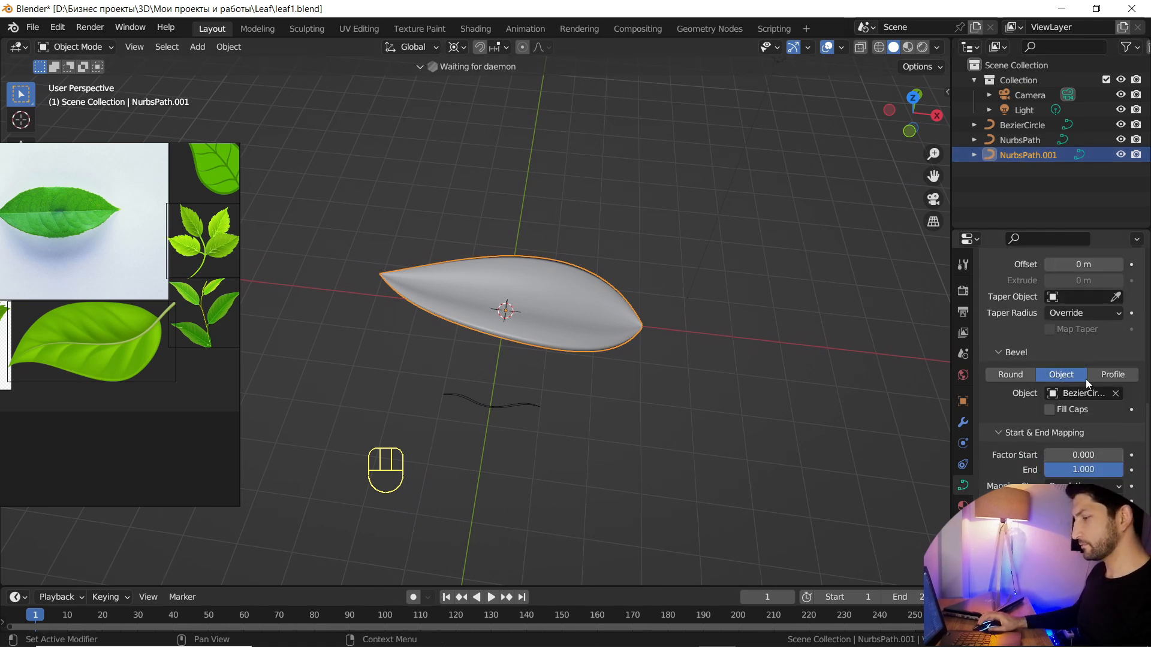
click(1115, 394)
click(1003, 374)
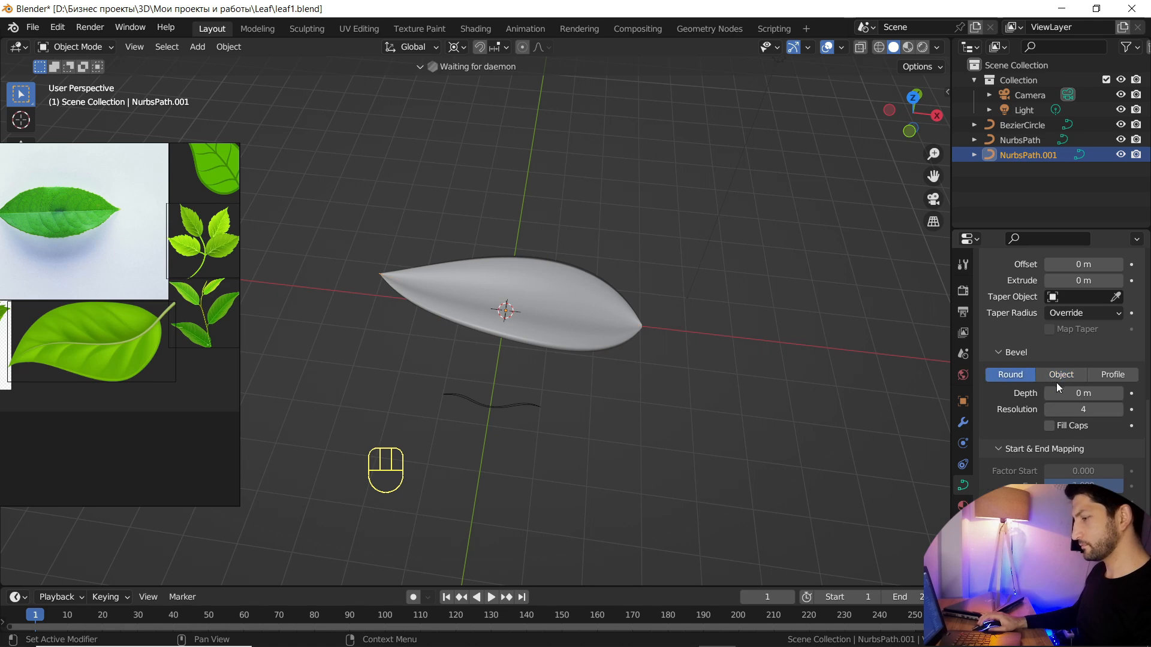
click(1118, 393)
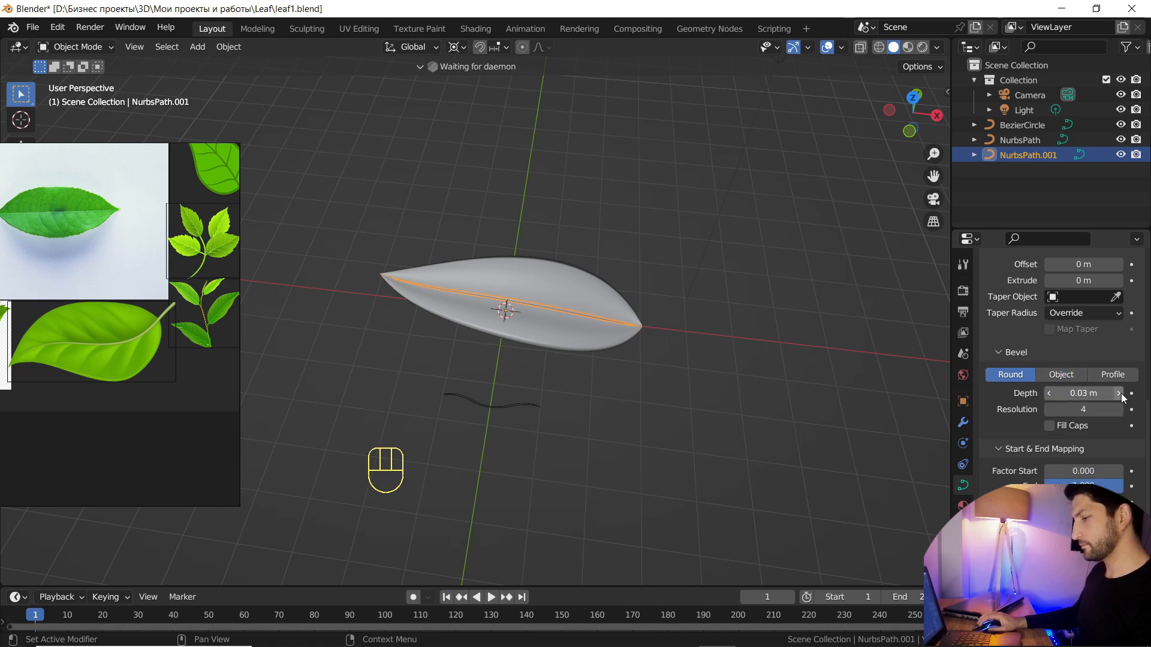
click(1119, 393)
click(1118, 393)
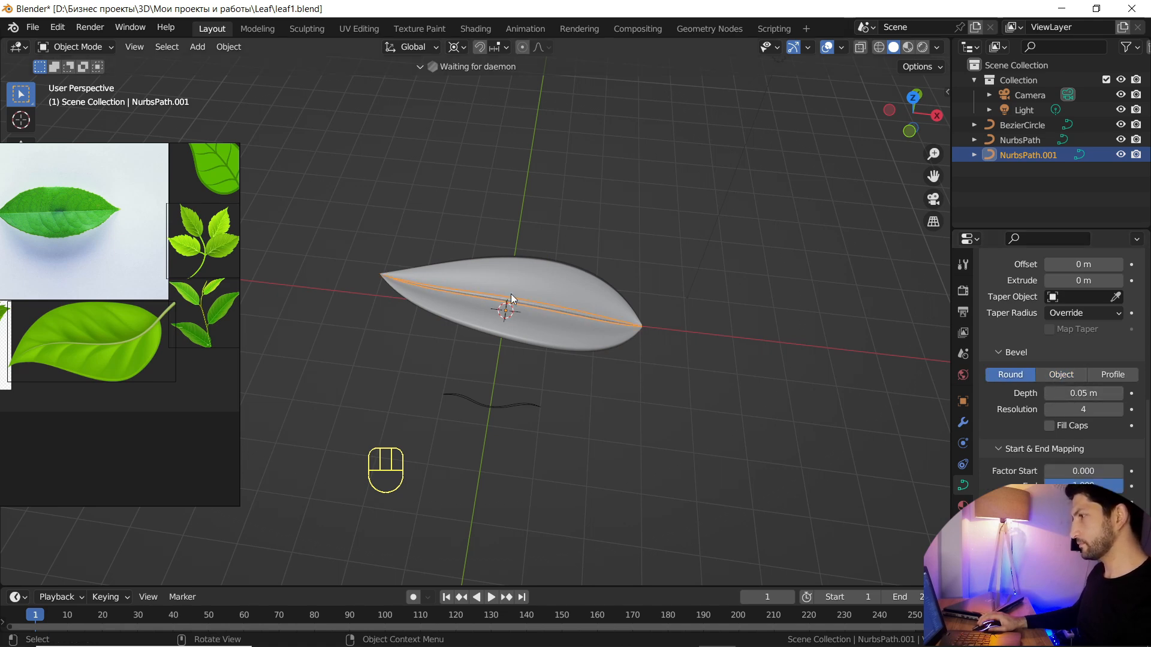
Try to scale the radius of the midrib path's middle control point
scroll(537, 290, up, 4)
middle_drag(538, 290, 522, 262)
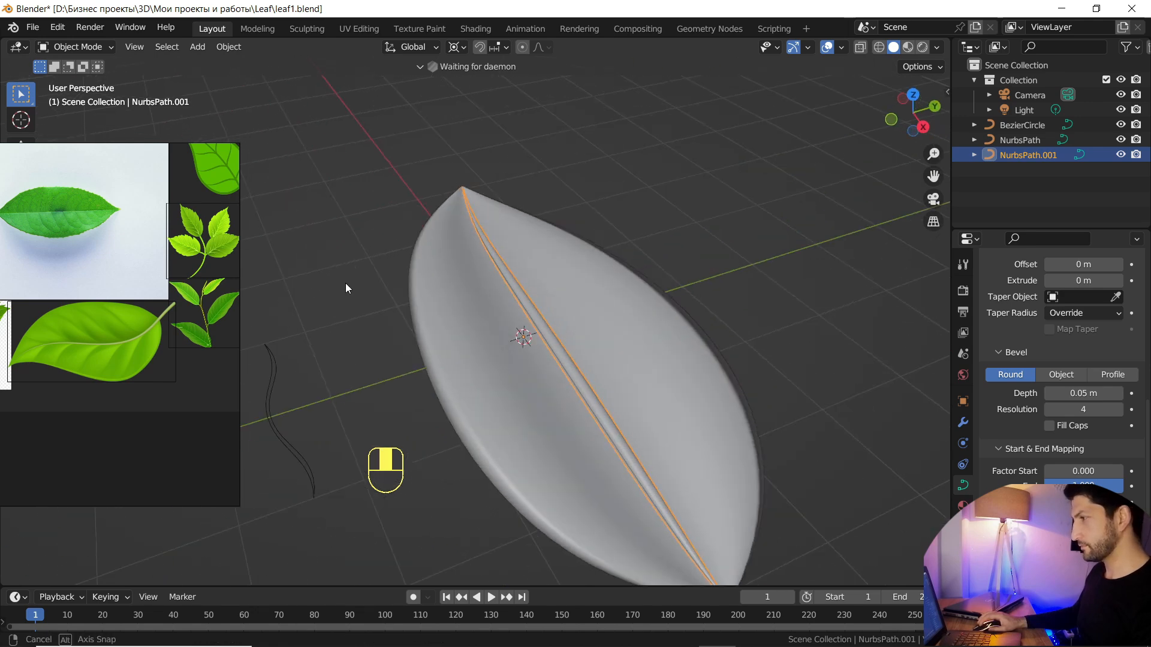
middle_drag(427, 270, 427, 270)
scroll(100, 339, up, 2)
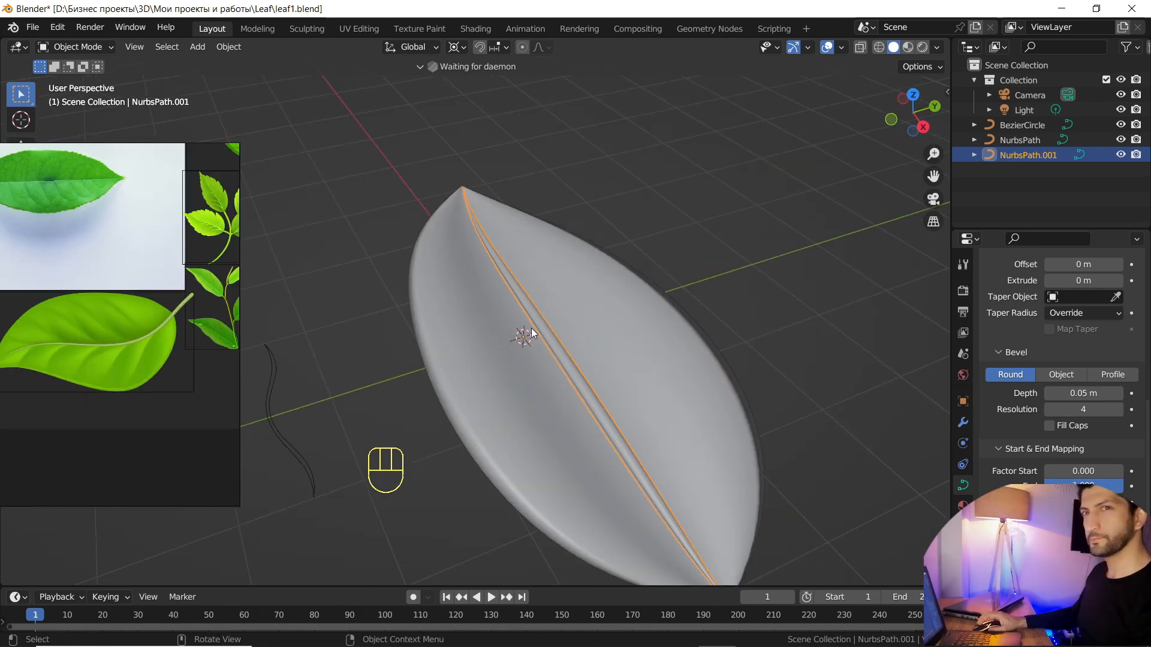
scroll(533, 317, down, 3)
middle_drag(534, 311, 570, 302)
shift+middle_drag(545, 257, 586, 254)
key(Tab)
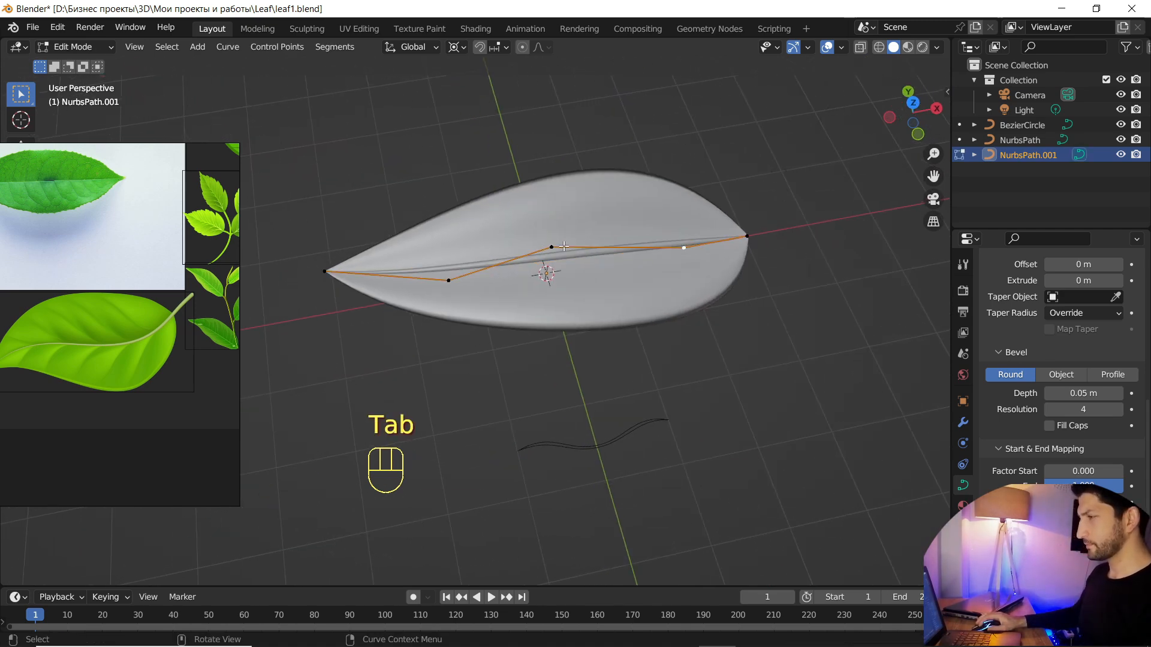
key(alt+s)
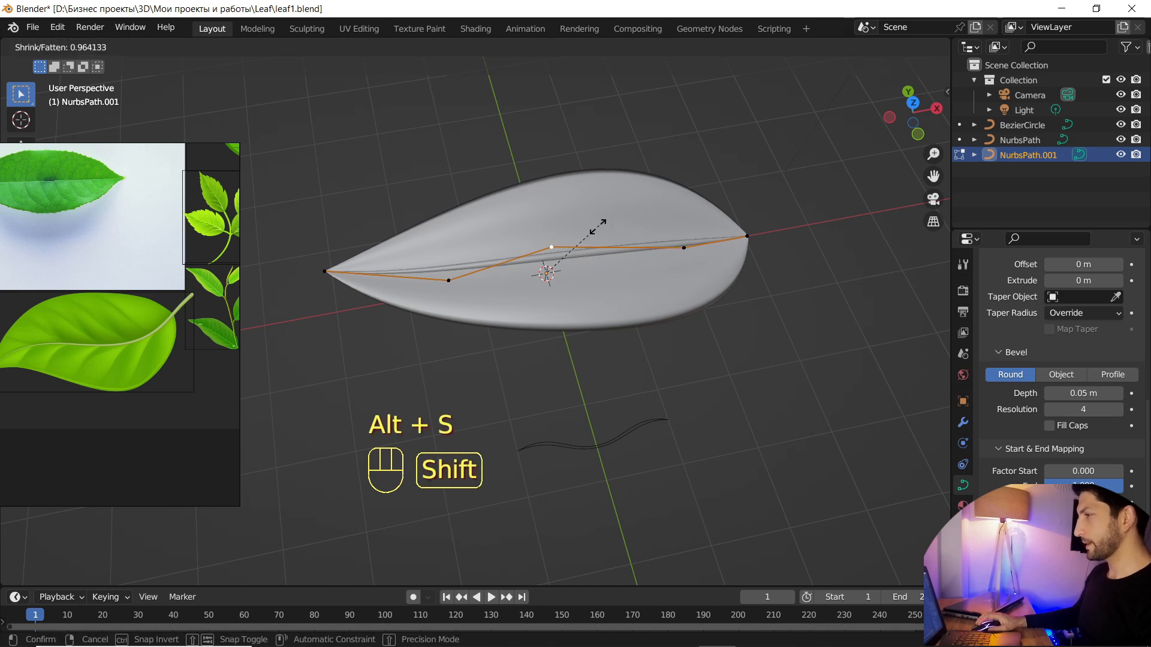
click(561, 251)
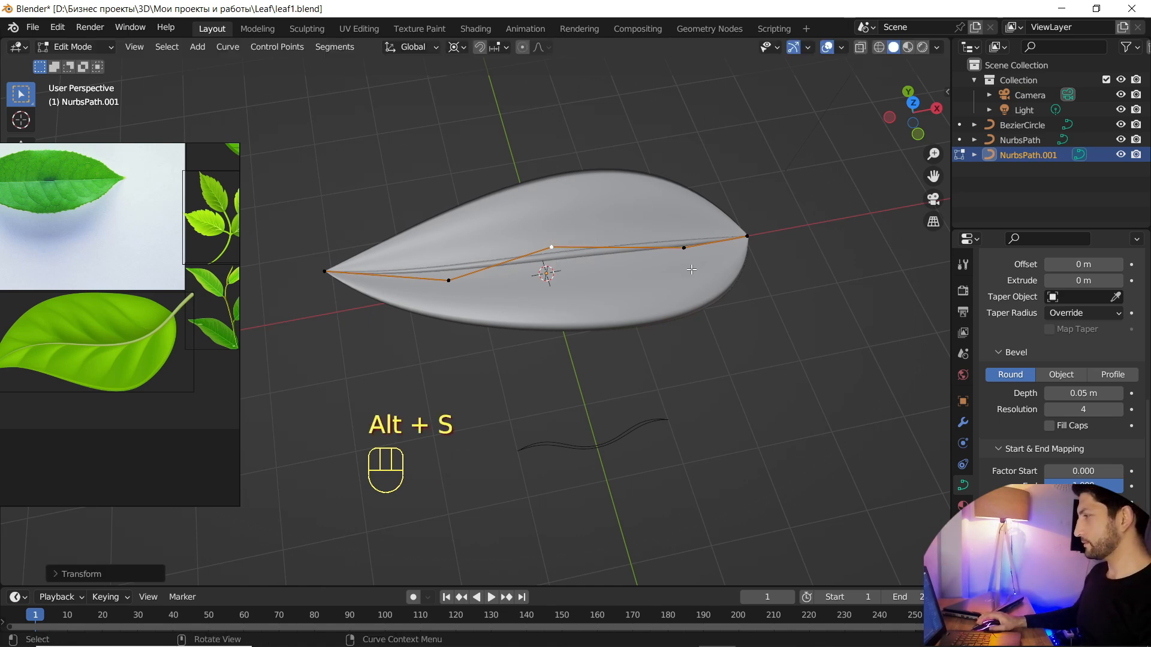
key(ctrl+z)
key(ctrl+z)
key(ctrl+z)
key(ctrl+z)
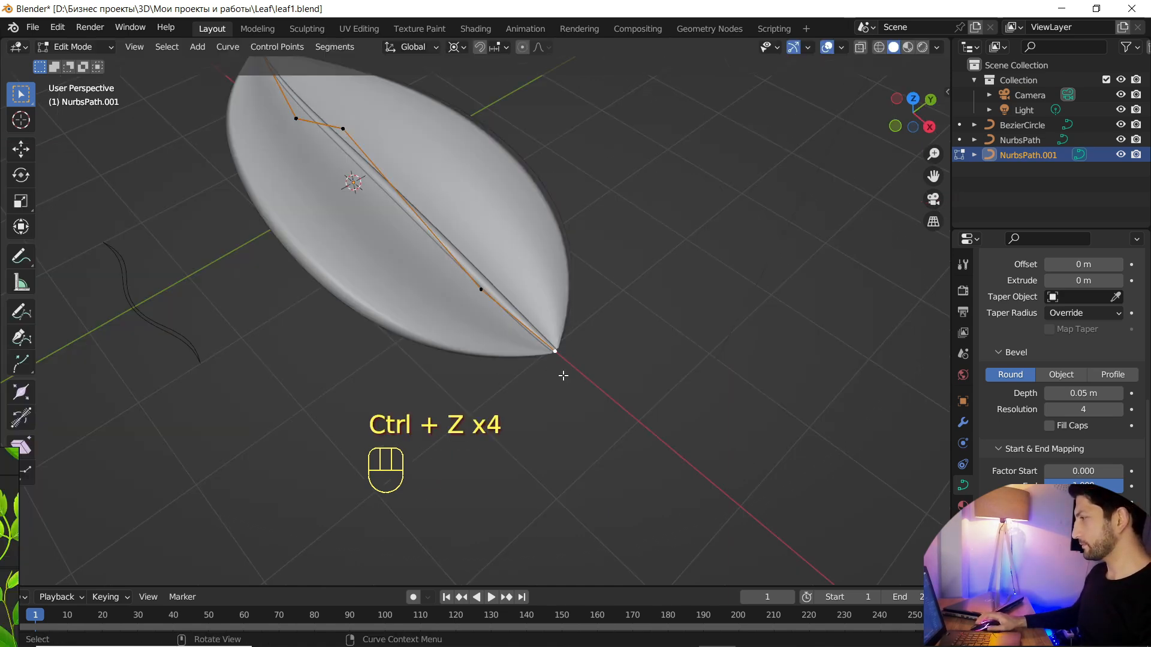
Enlarge the radius of the midrib path's end control point at the broad base of the leaf to thicken the vein
scroll(563, 376, up, 5)
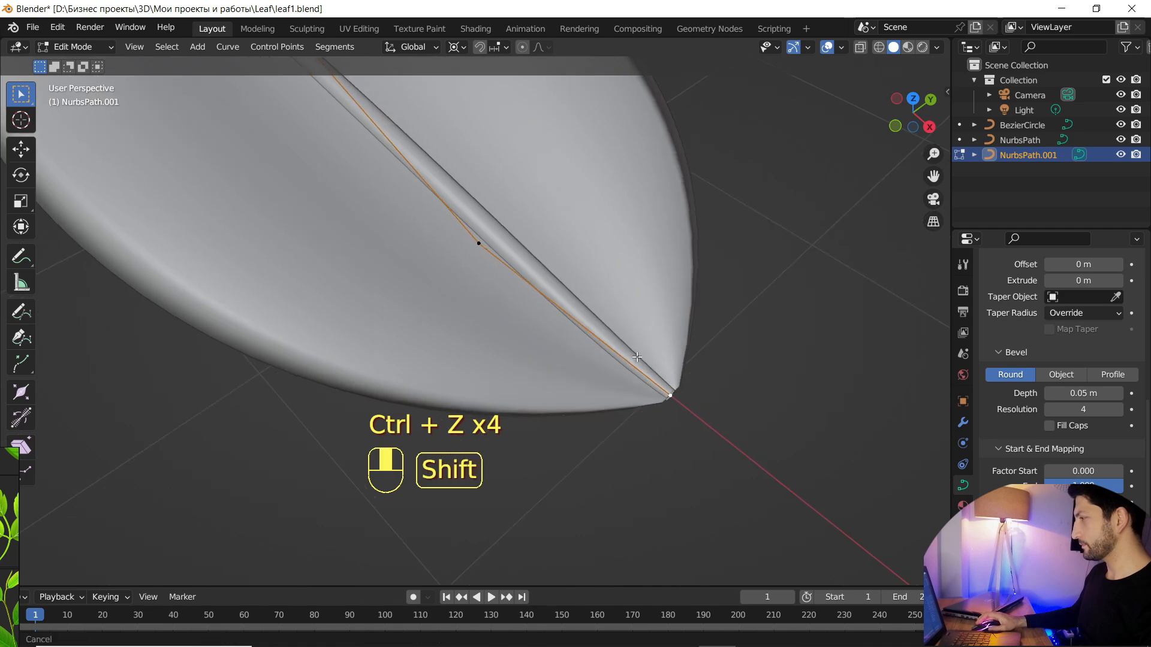
shift+middle_drag(564, 375, 488, 329)
key(alt+s)
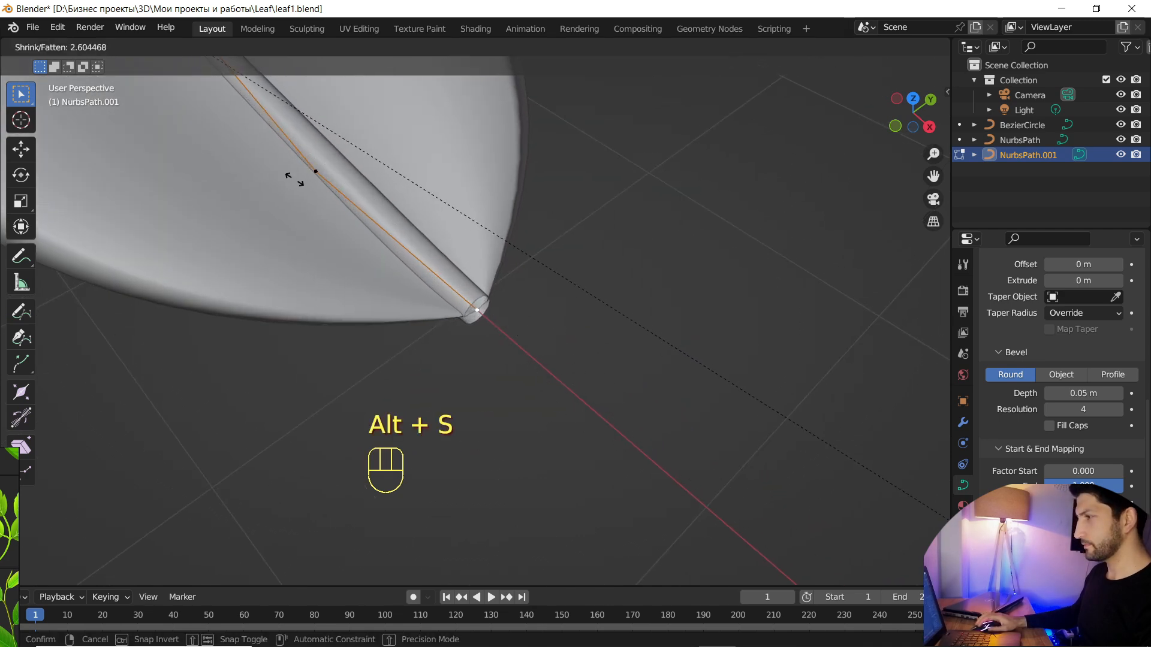
click(431, 261)
scroll(431, 261, down, 5)
scroll(492, 279, down, 4)
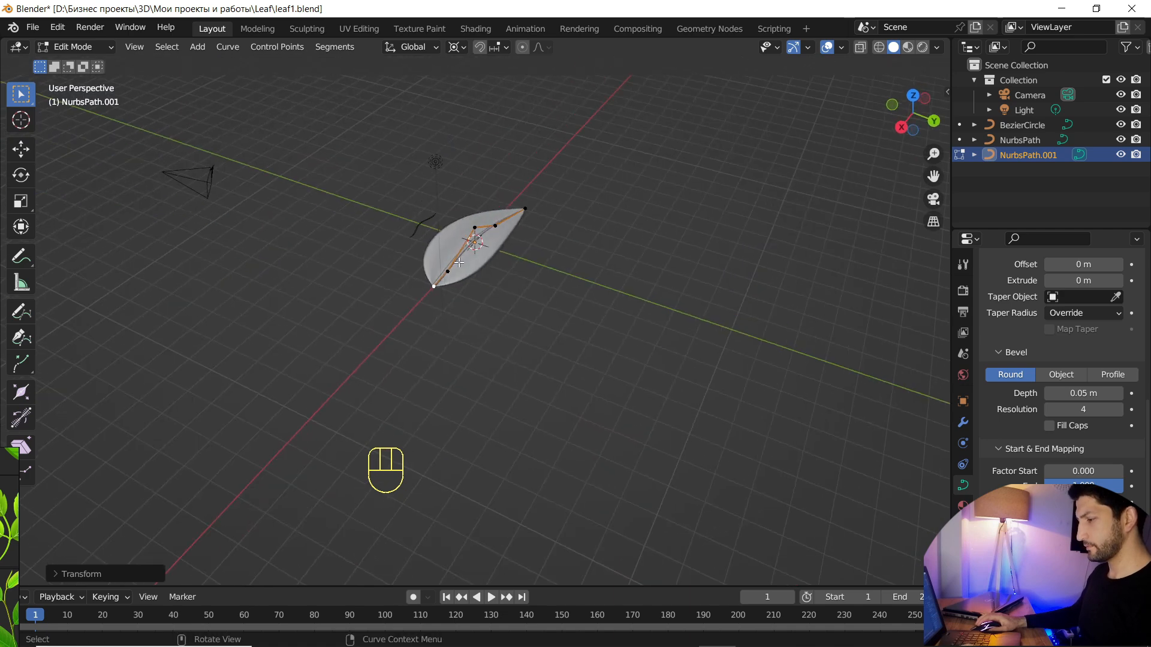
In back view, extrude two control points outward and downward from the midrib's base end to form a curved stem, the first about 1.7 m long
click(930, 100)
scroll(449, 250, up, 7)
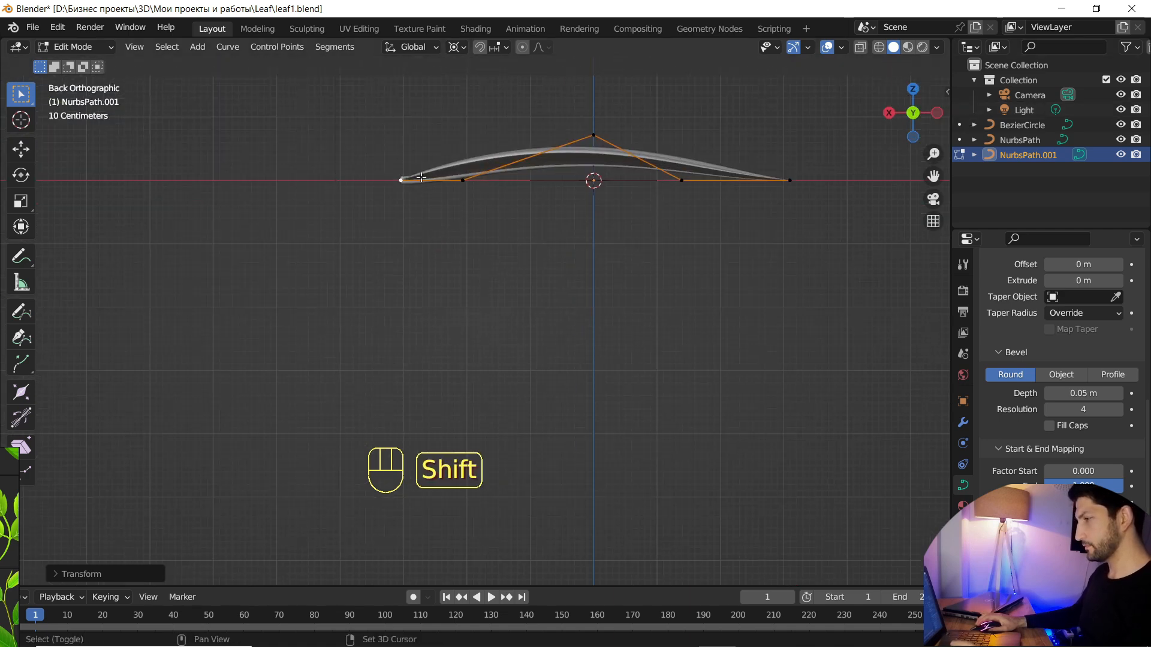
scroll(586, 196, up, 2)
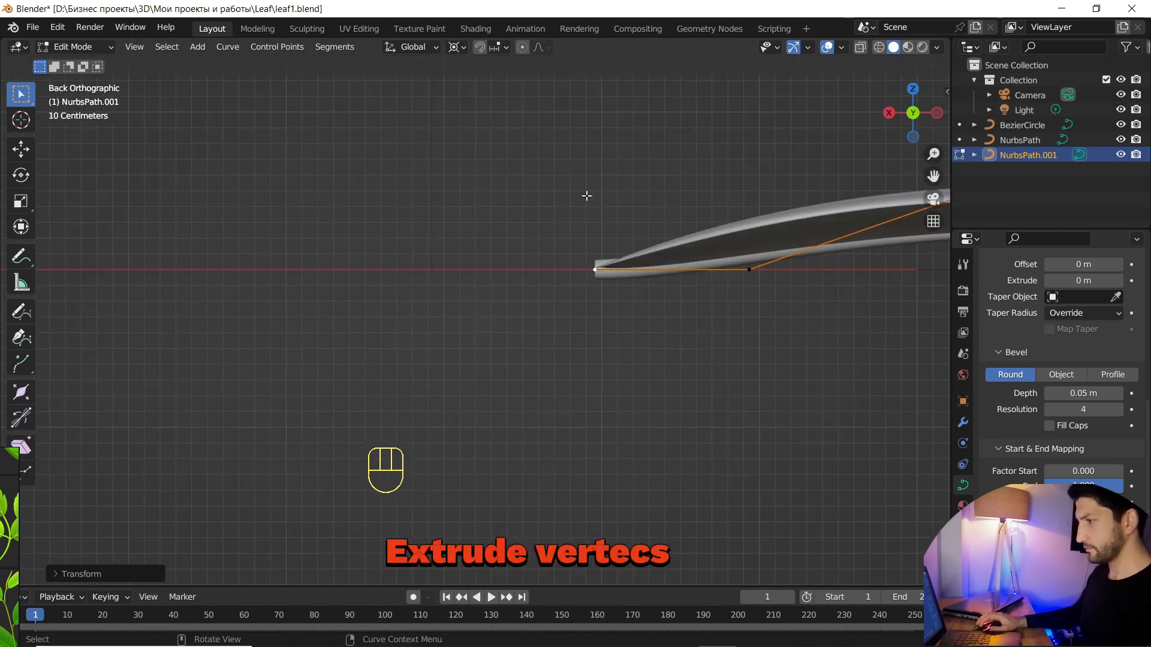
click(592, 271)
key(e)
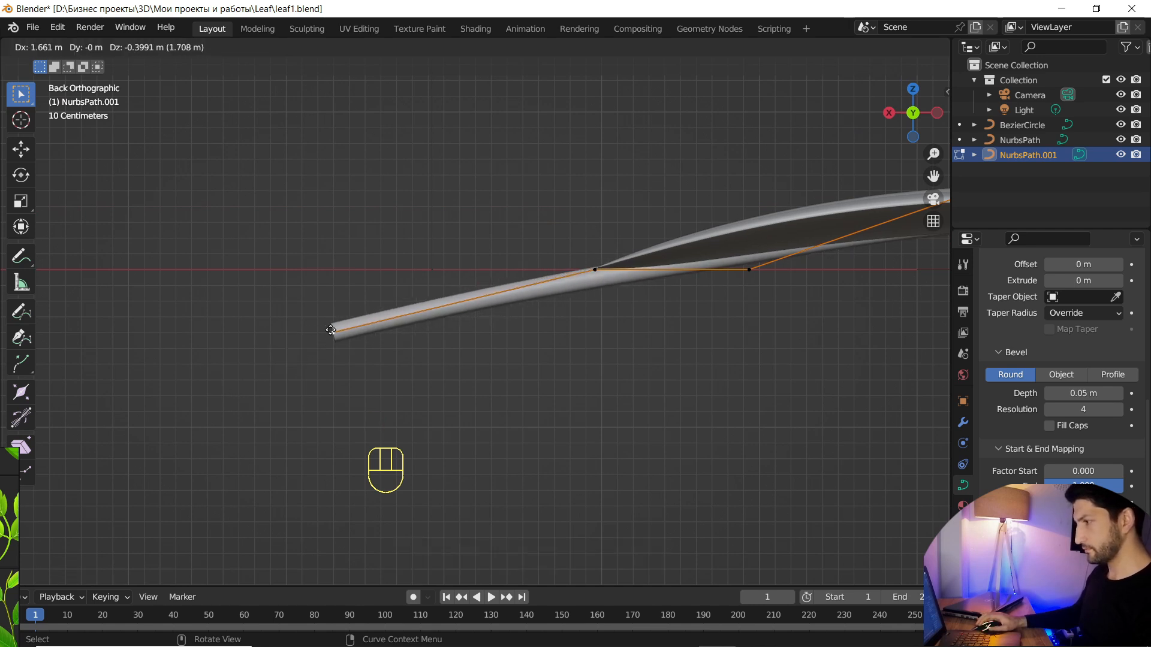
click(312, 359)
click(335, 329)
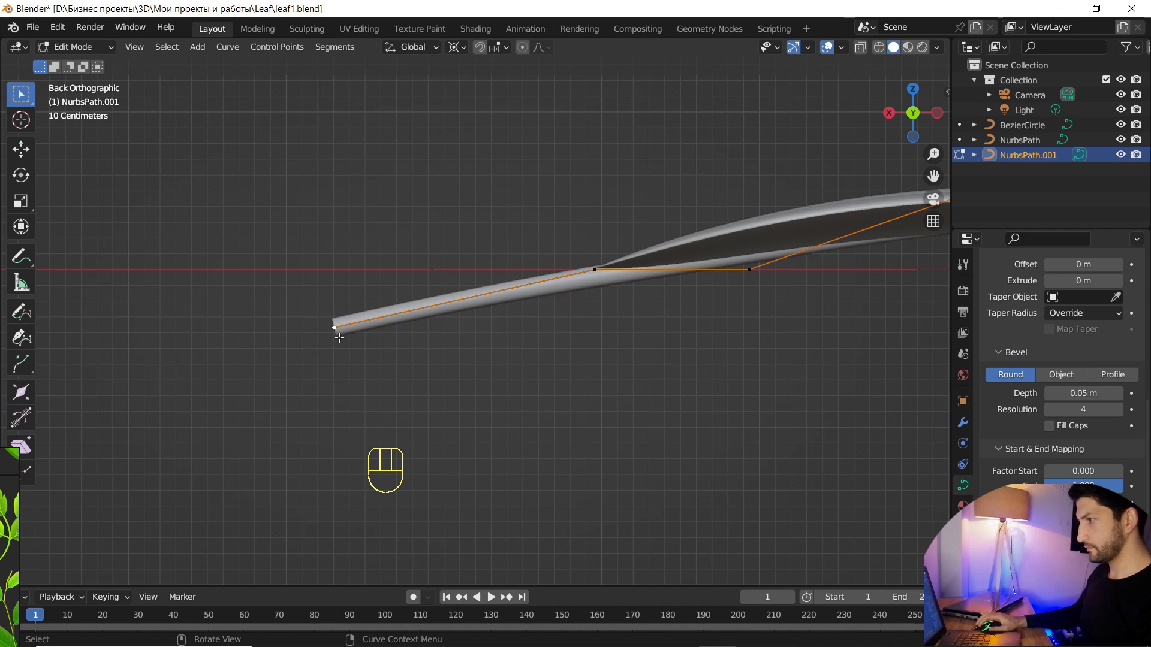
key(e)
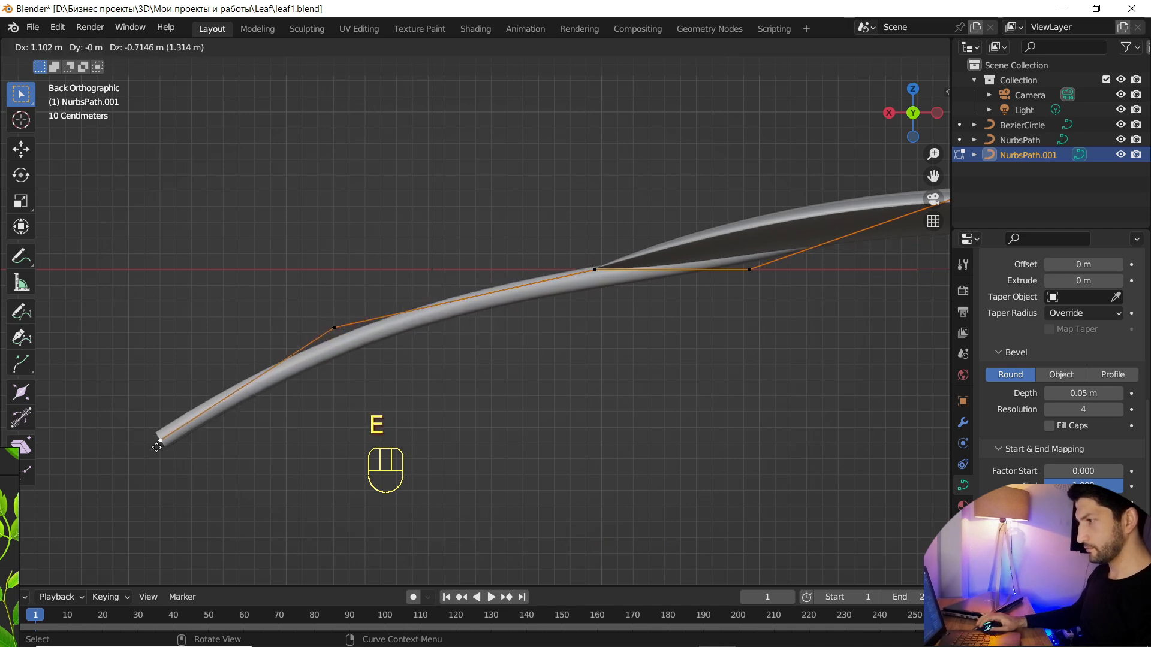
click(113, 521)
Raise the control point where the stem meets the leaf base by about 0.1 m along Z
click(599, 268)
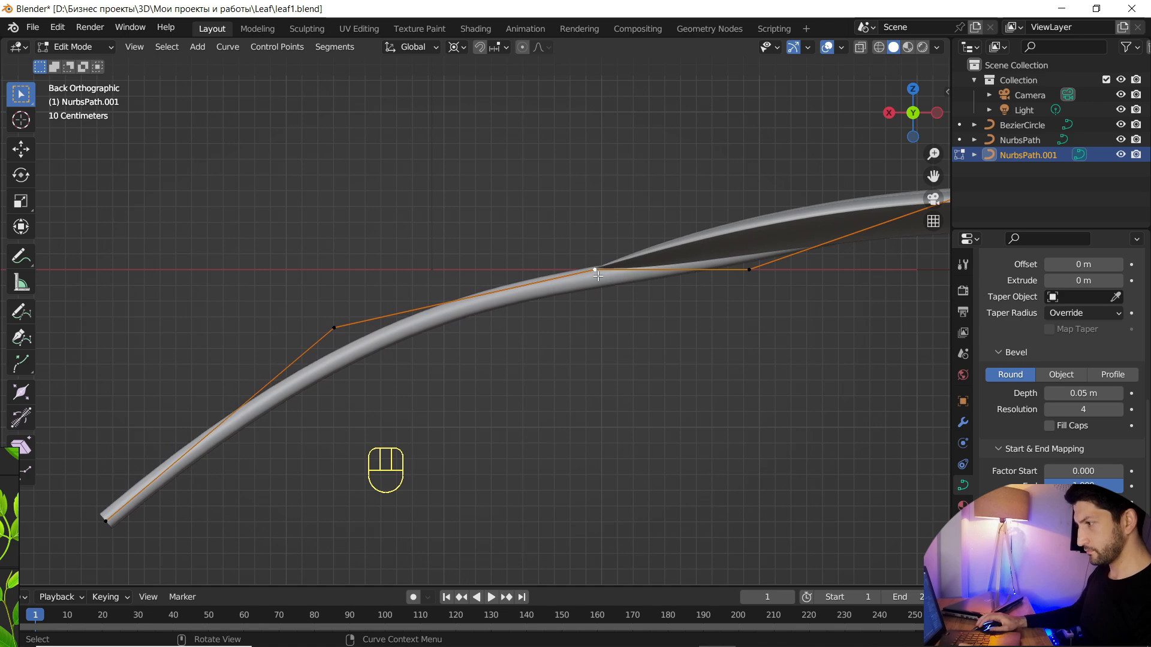
key(g)
key(z)
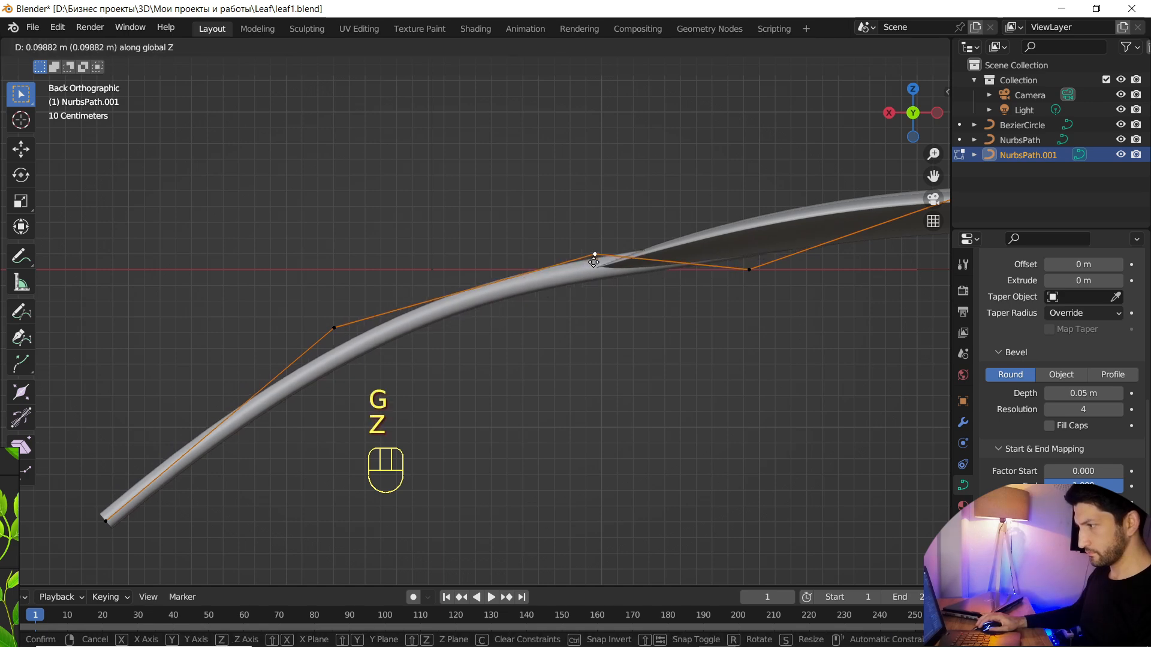
click(550, 233)
Lower the midrib path's middle control point along Z, first slightly and again by about 0.2 m, to sink the vein into the leaf
middle_drag(551, 233, 610, 211)
scroll(545, 244, up, 5)
scroll(609, 211, up, 1)
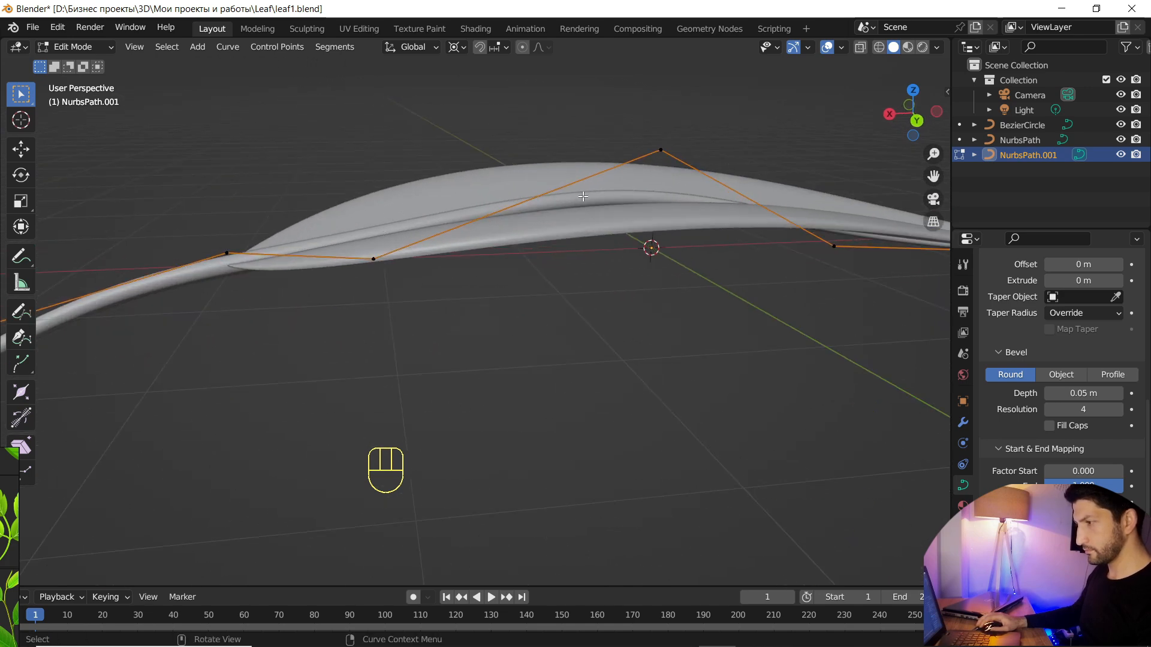
key(g)
key(z)
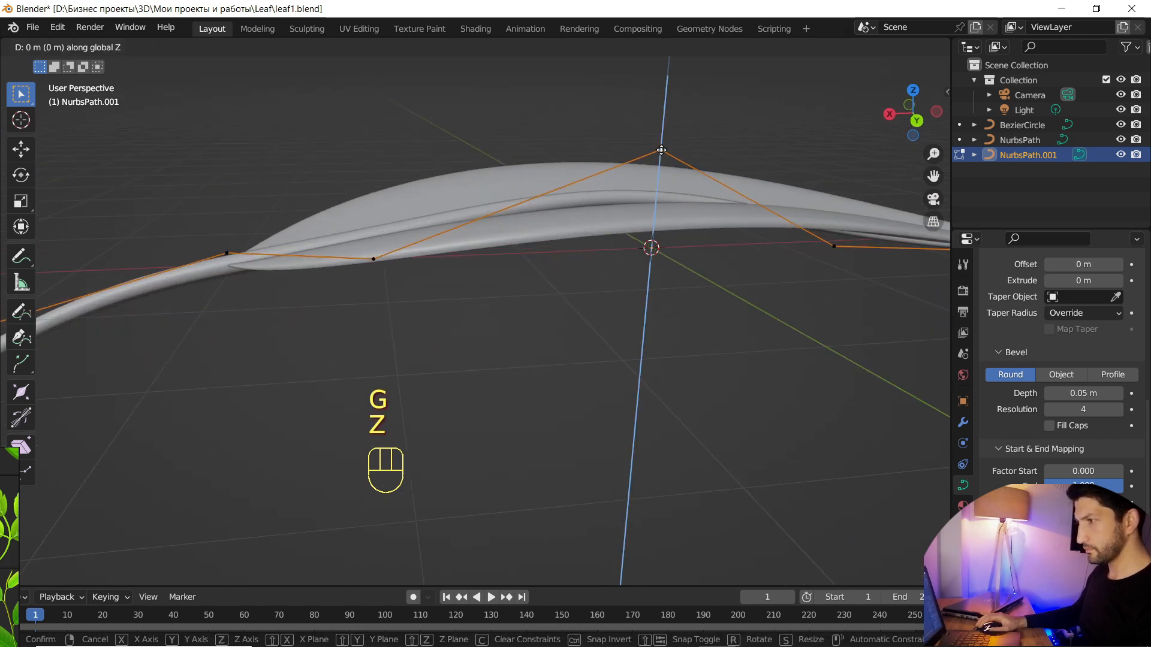
key(shift)
click(667, 161)
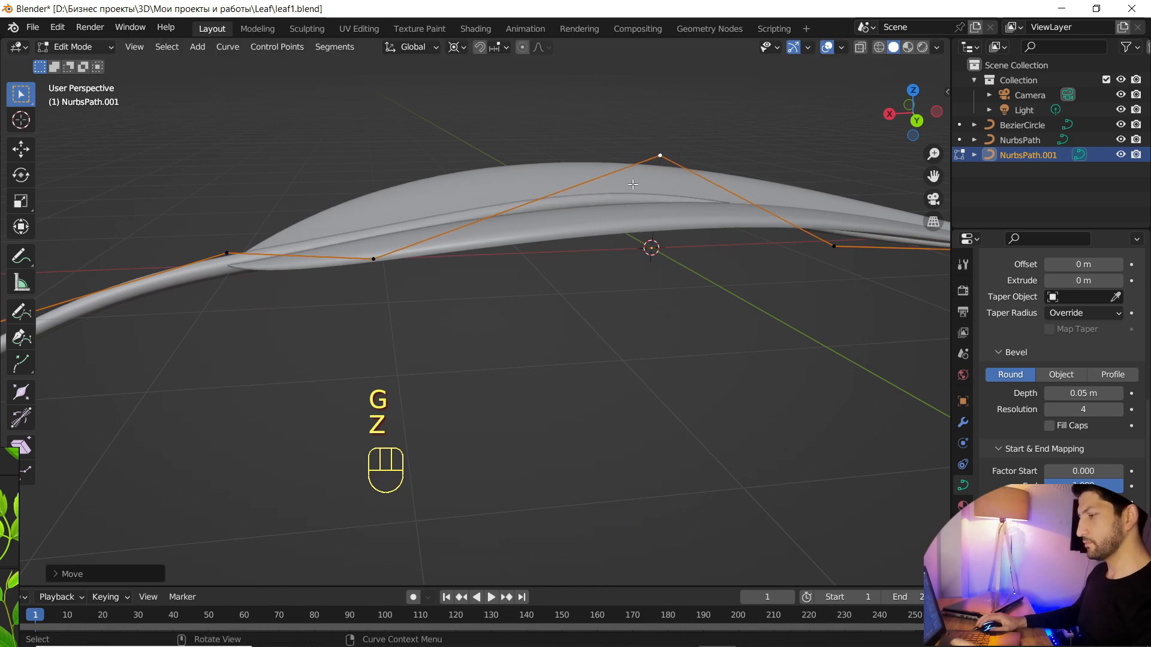
middle_drag(657, 190, 616, 231)
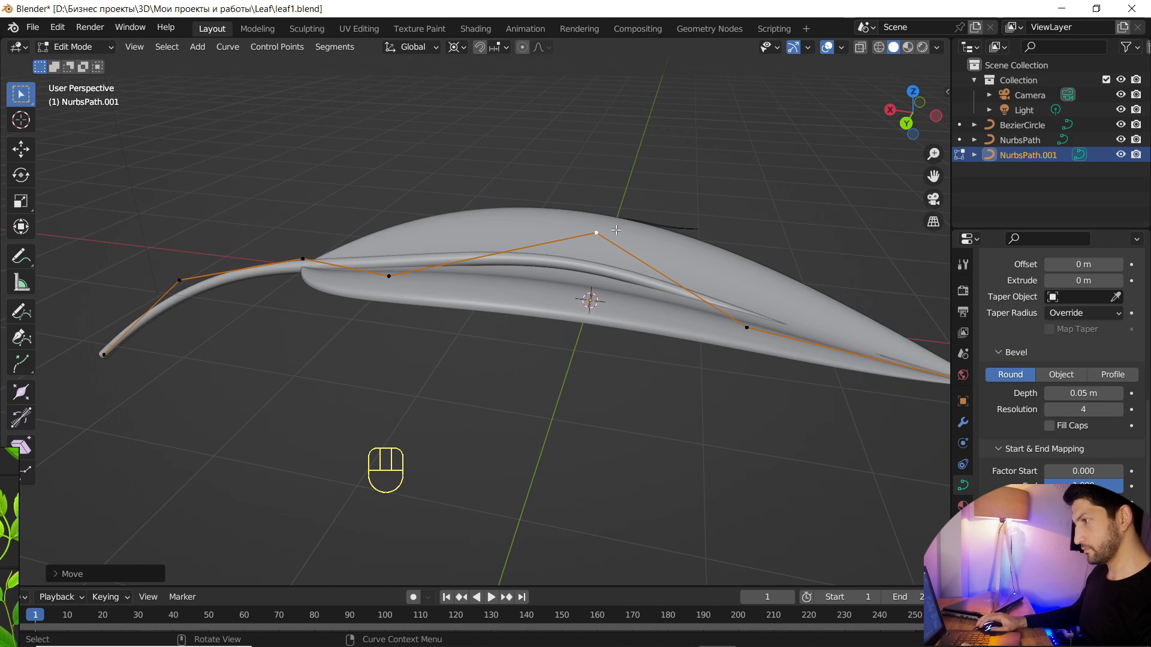
key(g)
key(z)
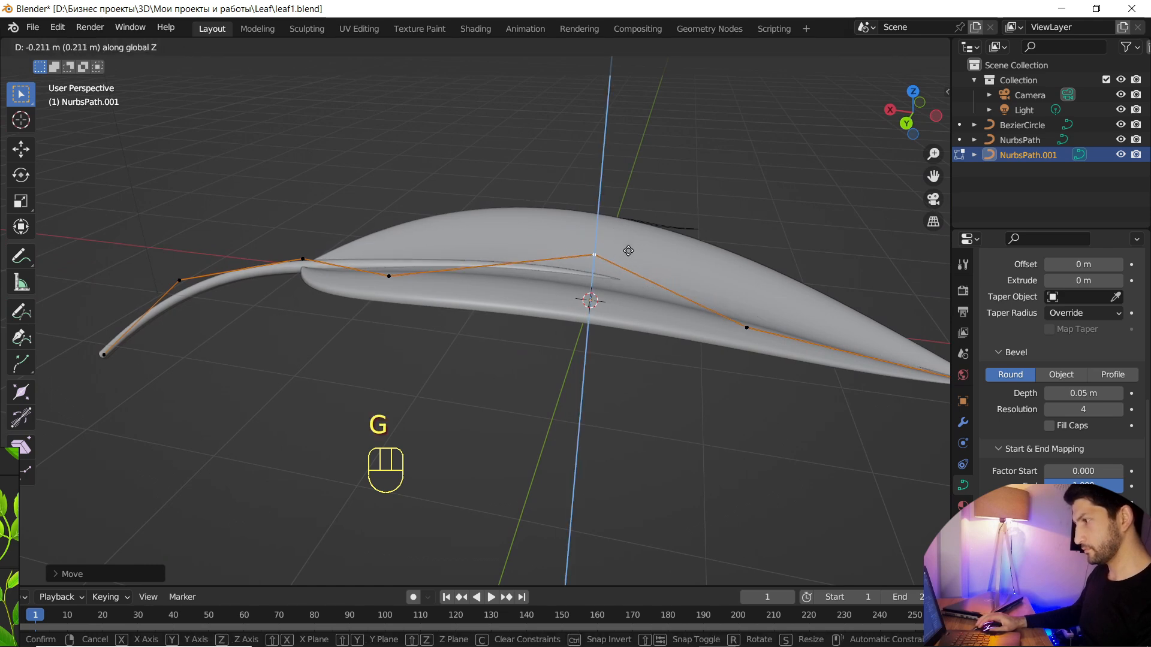
click(640, 248)
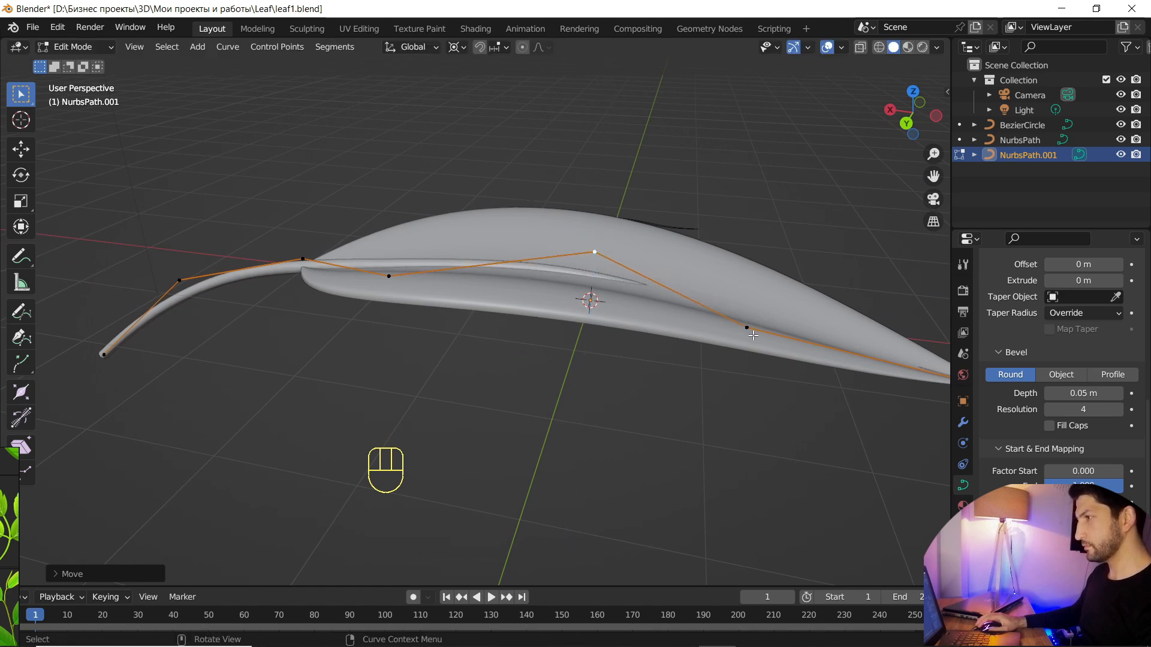
Raise the midrib's second control point from the leaf tip slightly along Z so the vein follows the leaf surface
key(g)
key(z)
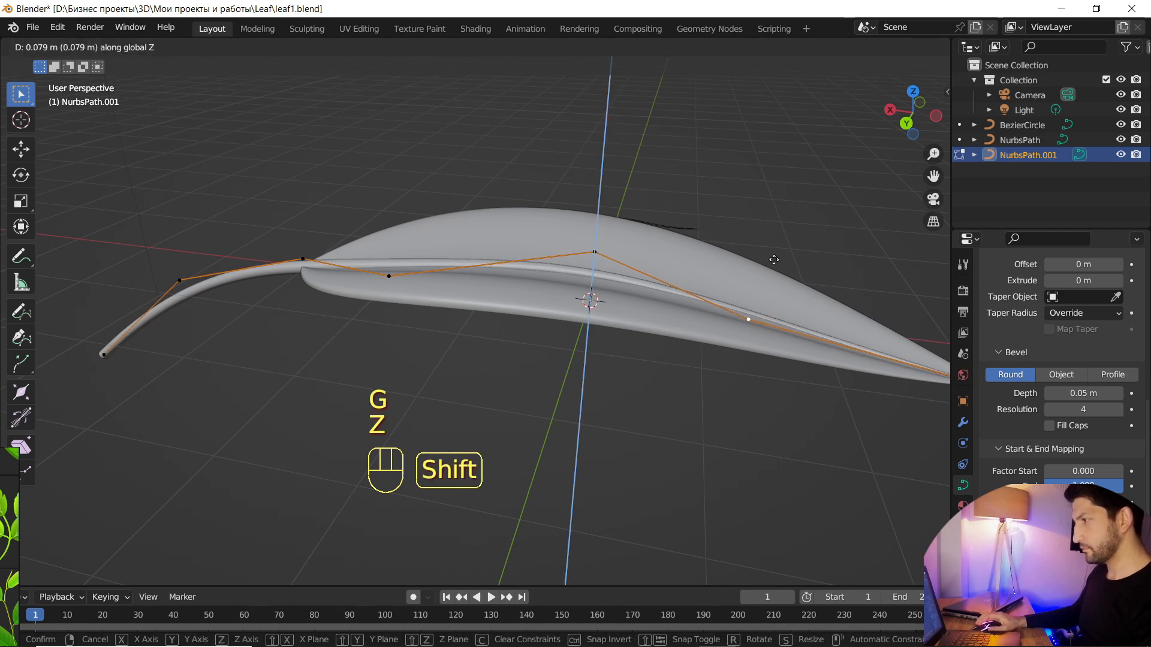
click(774, 246)
shift+middle_drag(770, 236, 718, 222)
key(Tab)
middle_drag(560, 257, 337, 261)
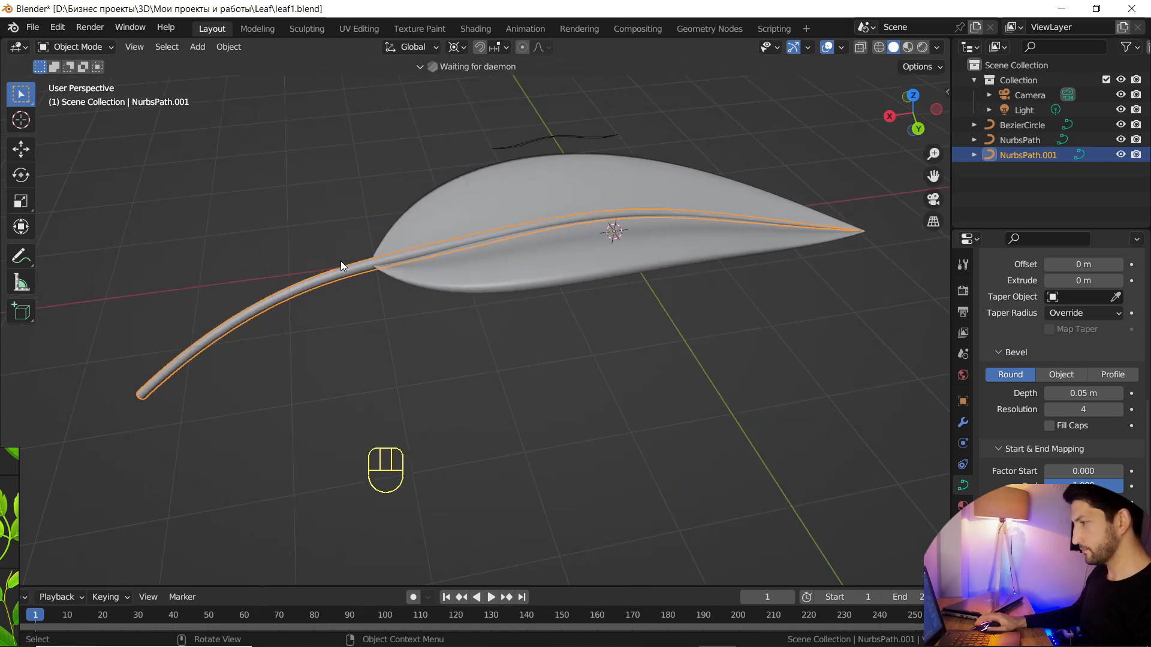
key(Tab)
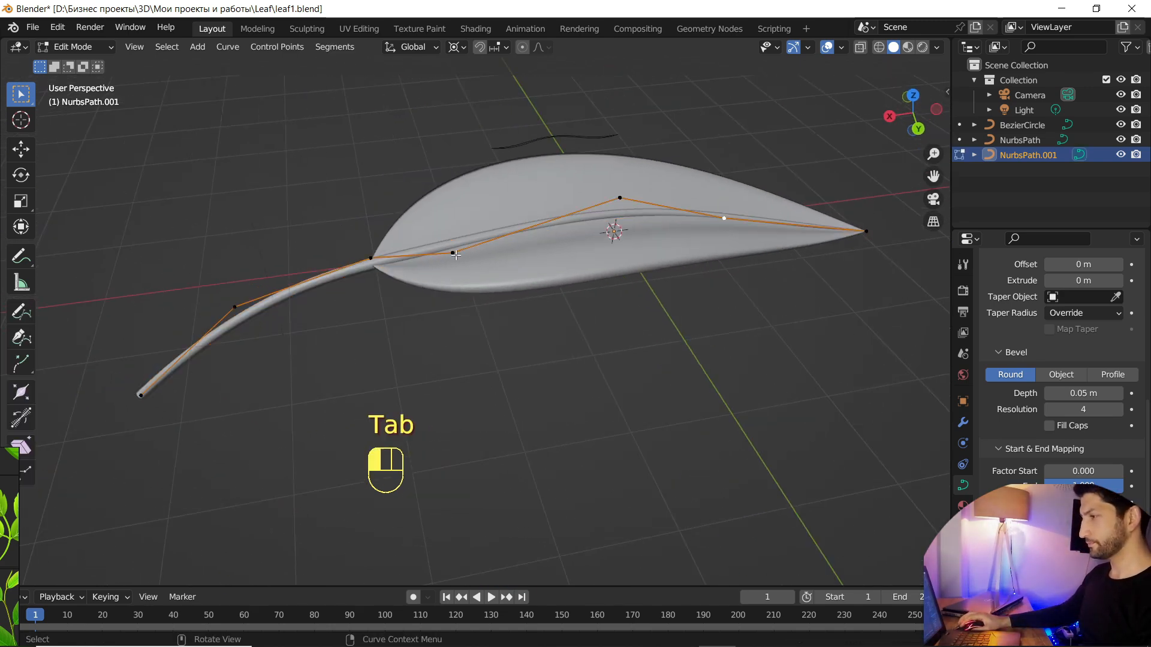
Thin the midrib by reducing the radius of the two control points around the leaf base and of the middle control point
shift+click(370, 258)
key(alt+s)
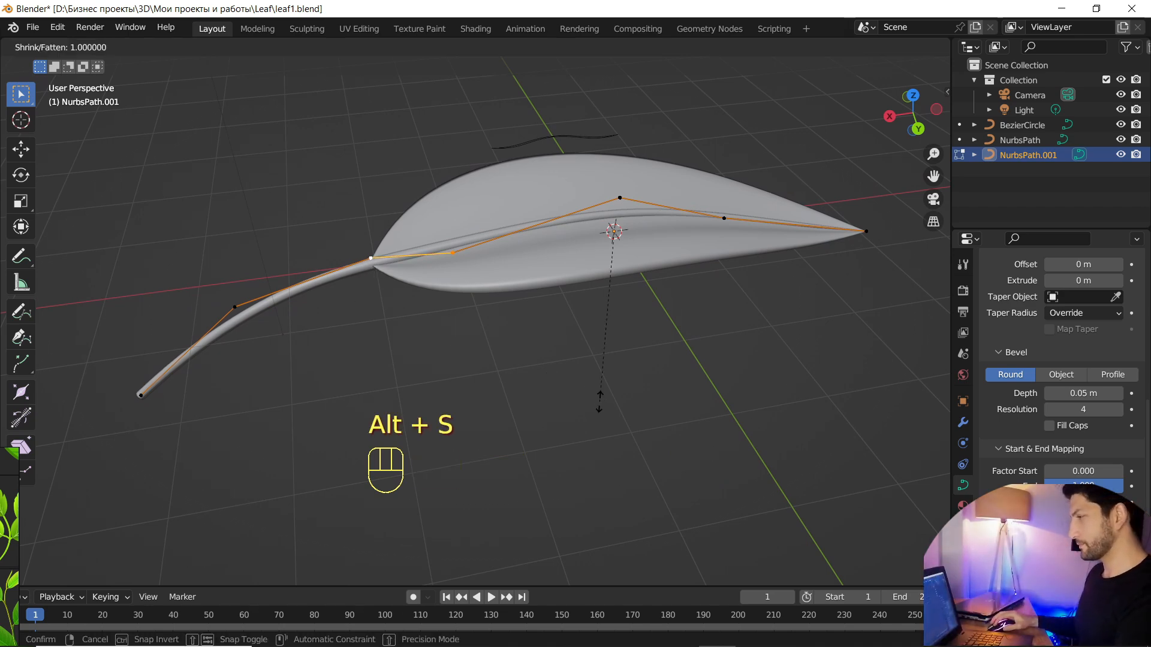
click(603, 350)
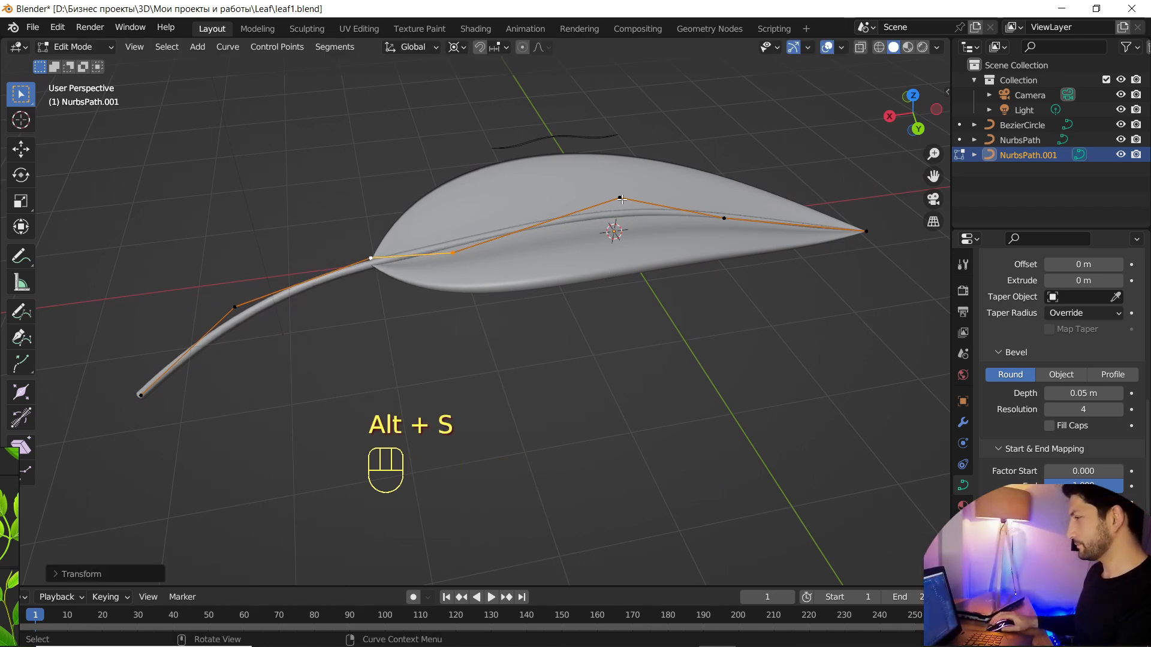
key(alt+s)
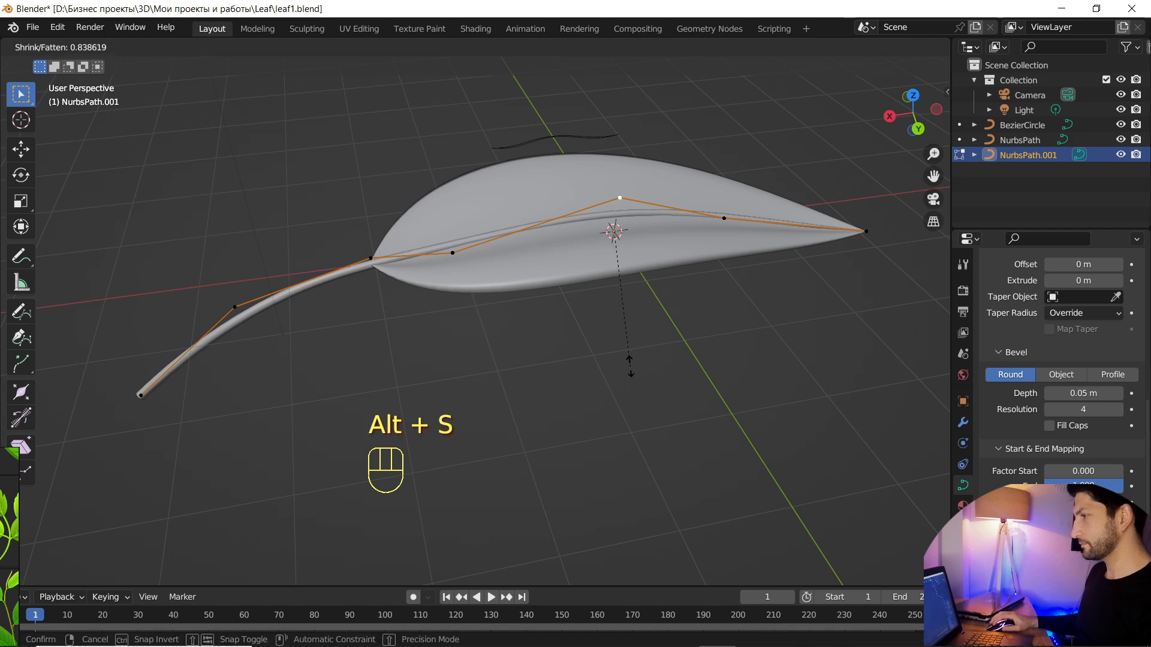
click(617, 333)
key(Tab)
middle_drag(607, 332, 364, 295)
scroll(675, 301, down, 4)
key(Tab)
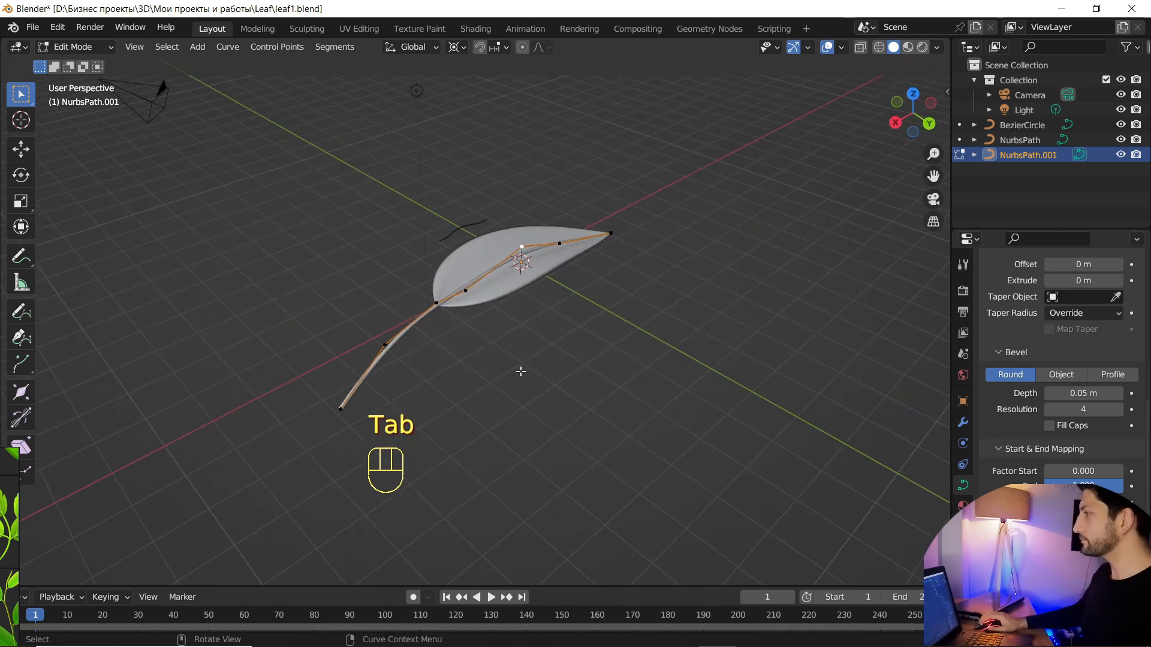
Return to Object Mode, turn on X-ray and switch the viewport to Material Preview shading
key(Tab)
key(alt+z)
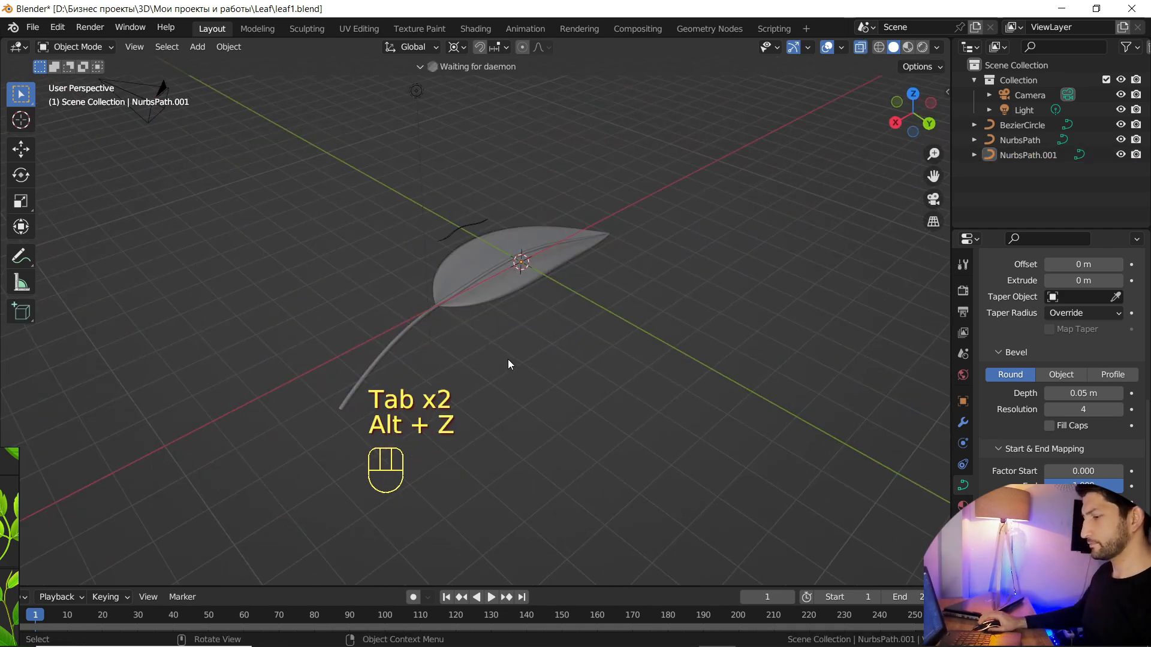
key(z)
click(512, 448)
scroll(480, 311, up, 4)
In the Shading workspace, give the leaf blade a new material with a green base color, hue about 0.340 and saturation about 0.903
click(498, 261)
click(476, 30)
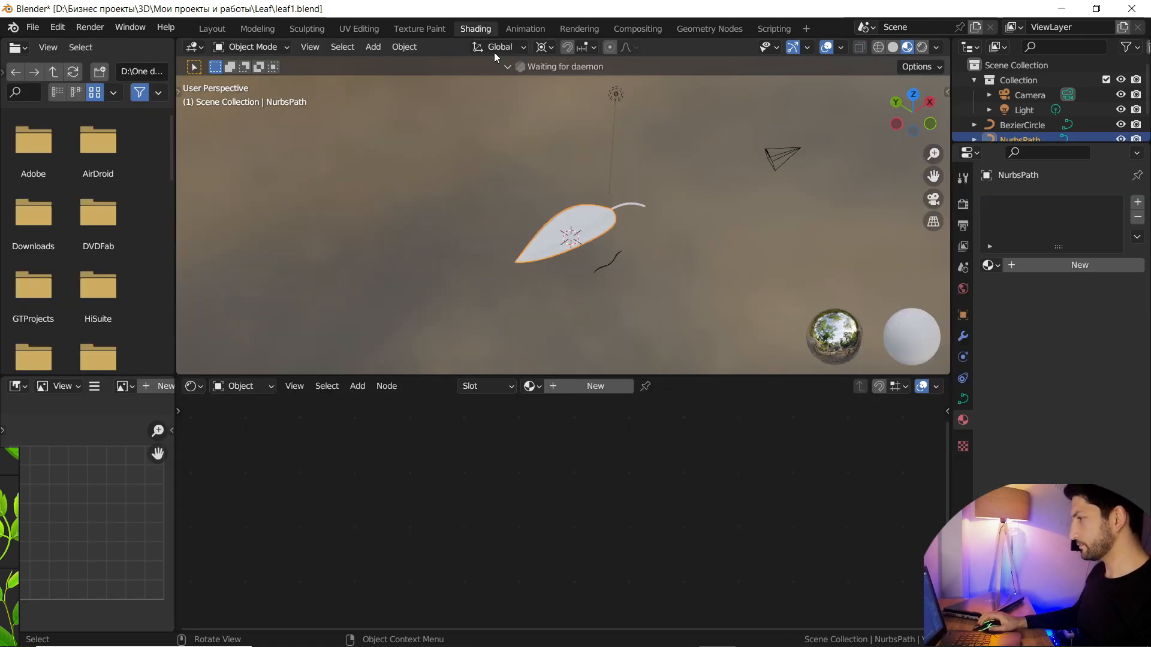
middle_drag(557, 222, 358, 174)
middle_drag(462, 214, 512, 235)
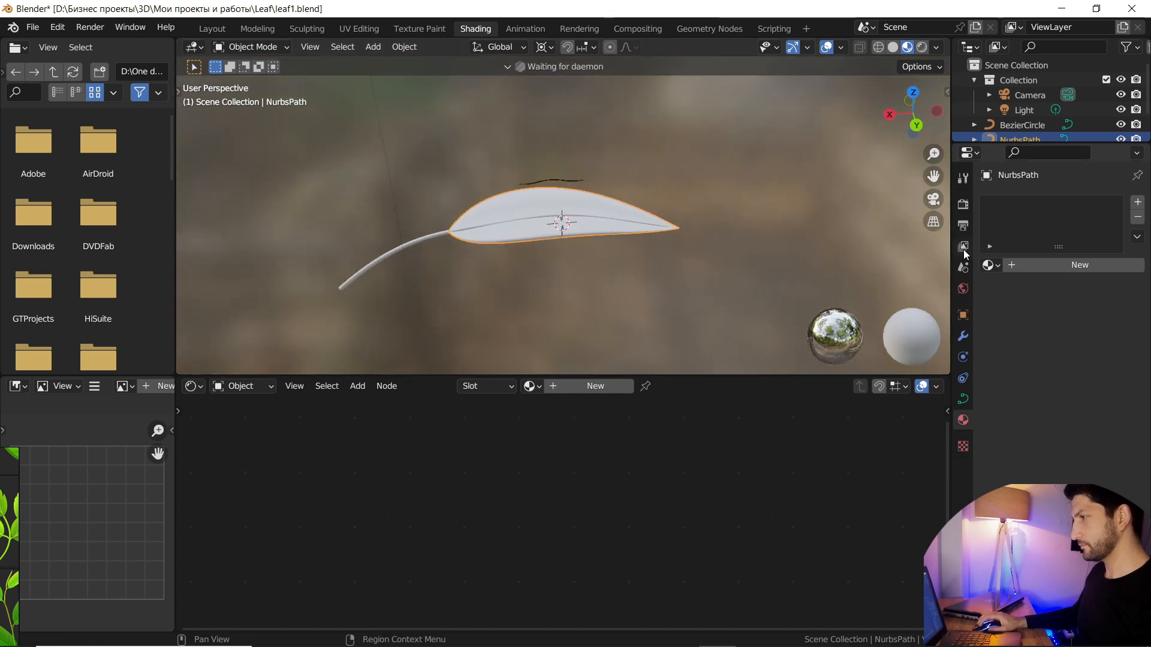
click(1048, 264)
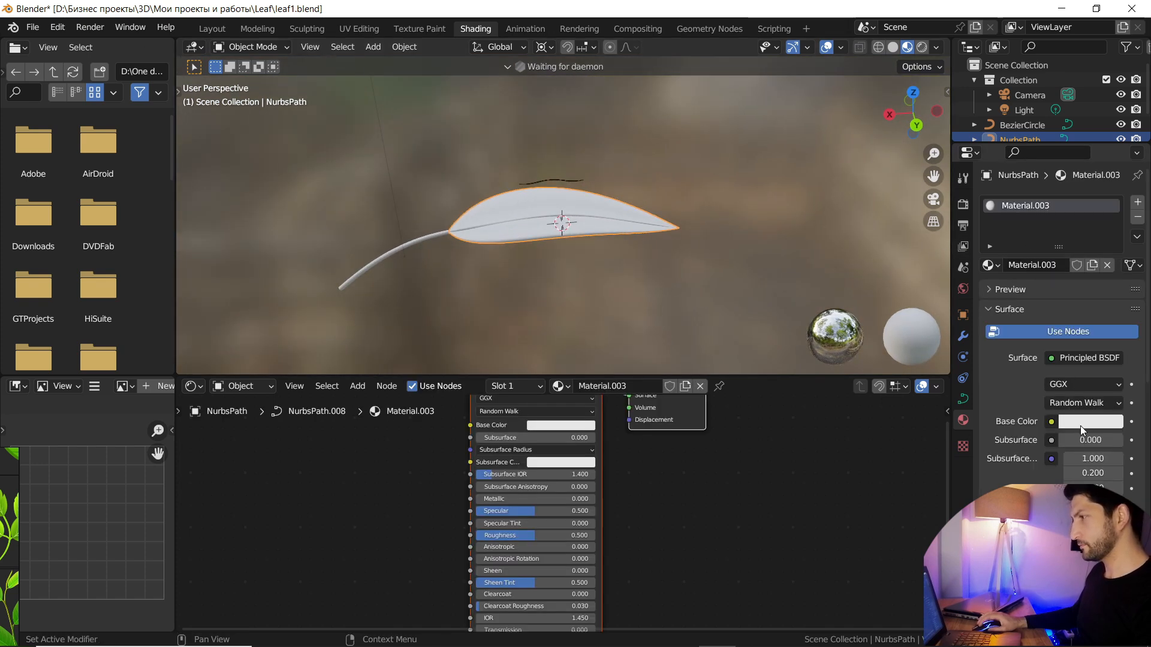
click(1083, 422)
click(1016, 240)
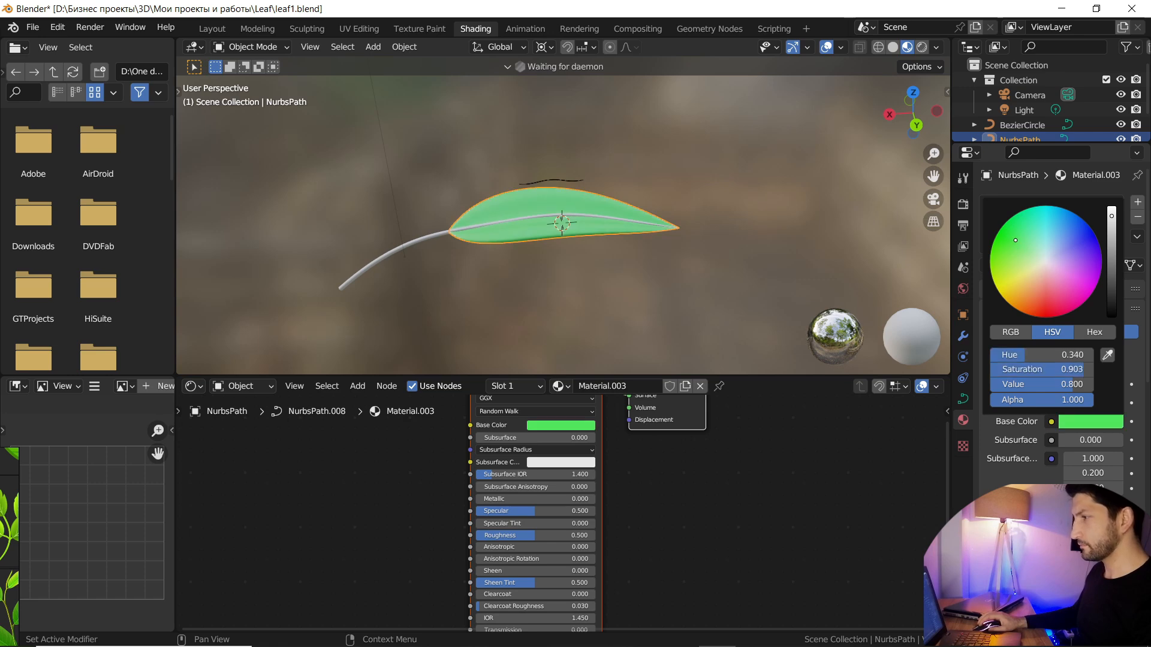
Bring the leaf reference images into view and shift the blade's base color toward them, with hue 0.309 and saturation 0.986
drag(24, 524, 411, 376)
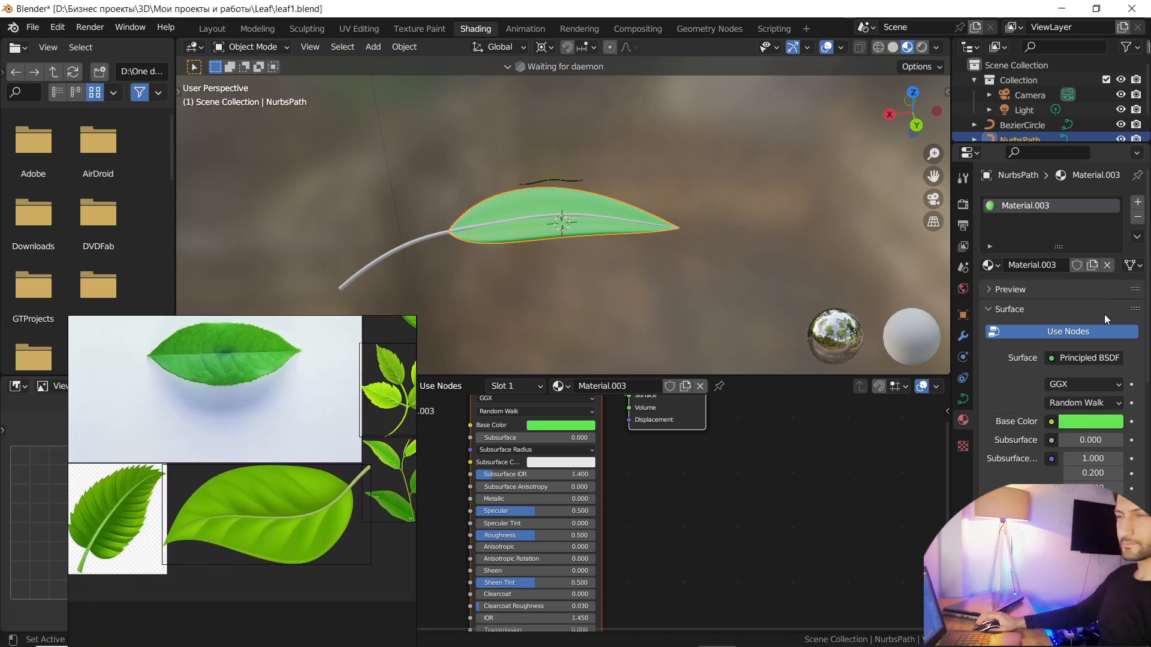
click(1091, 425)
click(1105, 346)
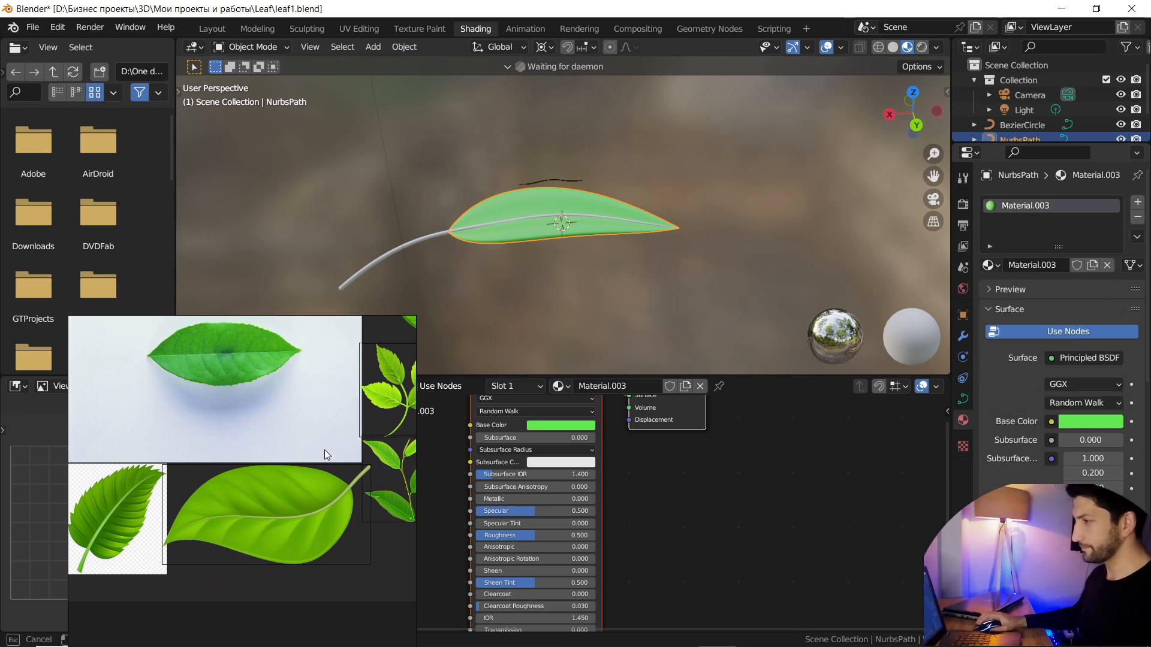
key(Escape)
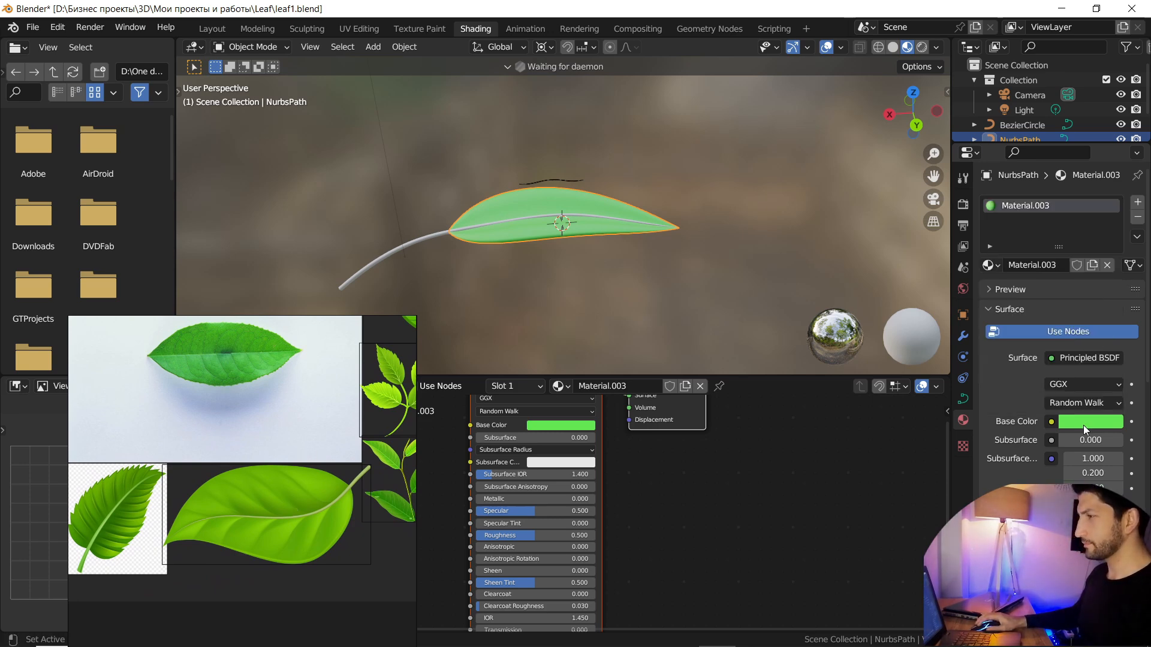
click(1084, 425)
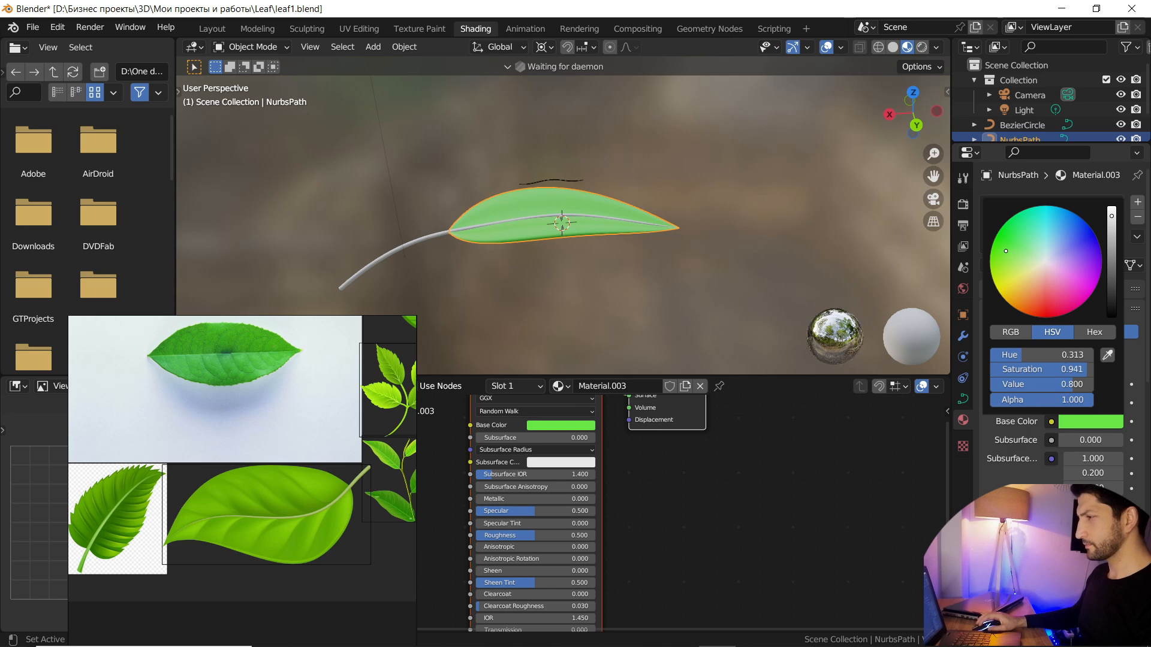
drag(1041, 354, 1044, 354)
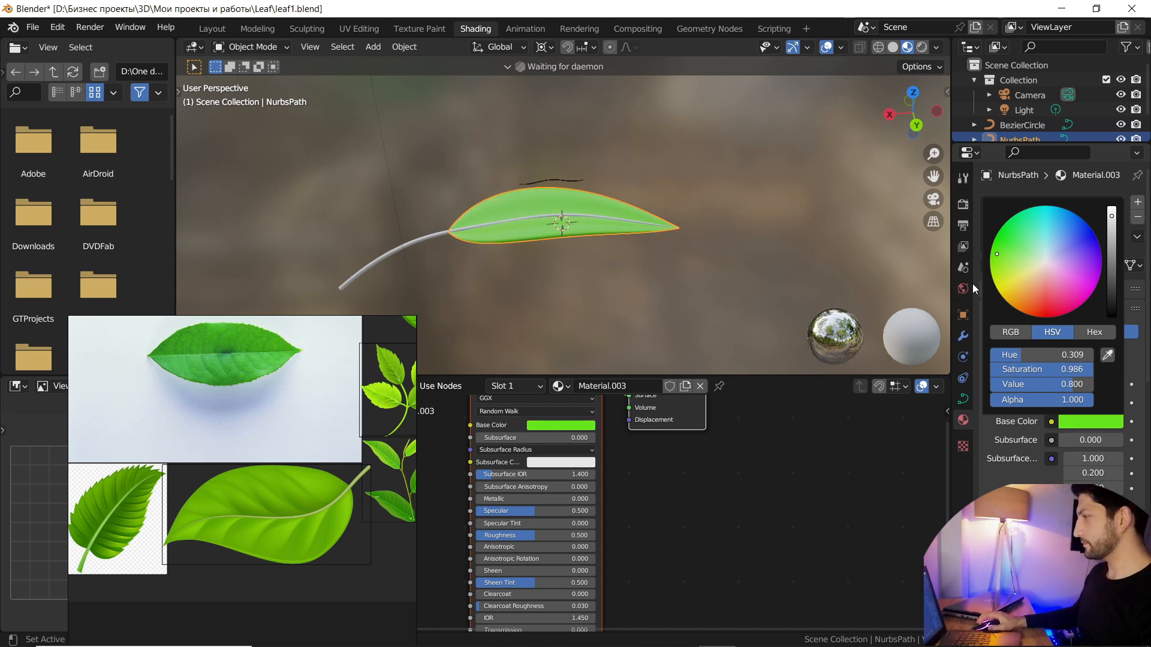
Give the midrib and stem curve its own new material with a paler light green base color
click(422, 238)
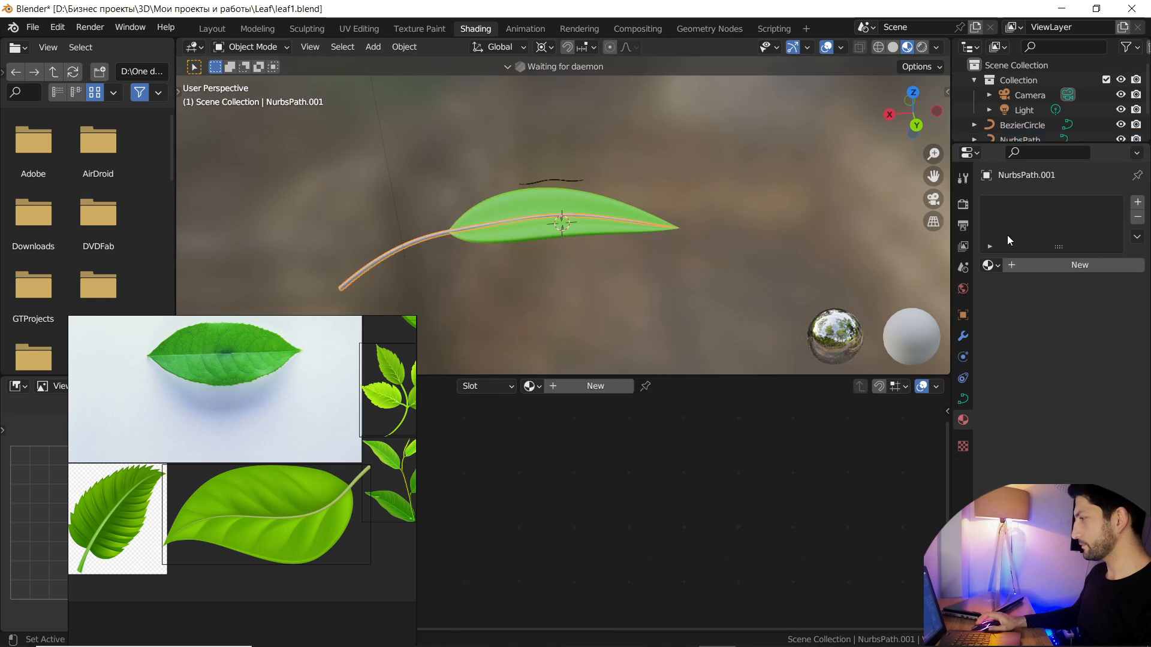
click(1137, 206)
click(1037, 264)
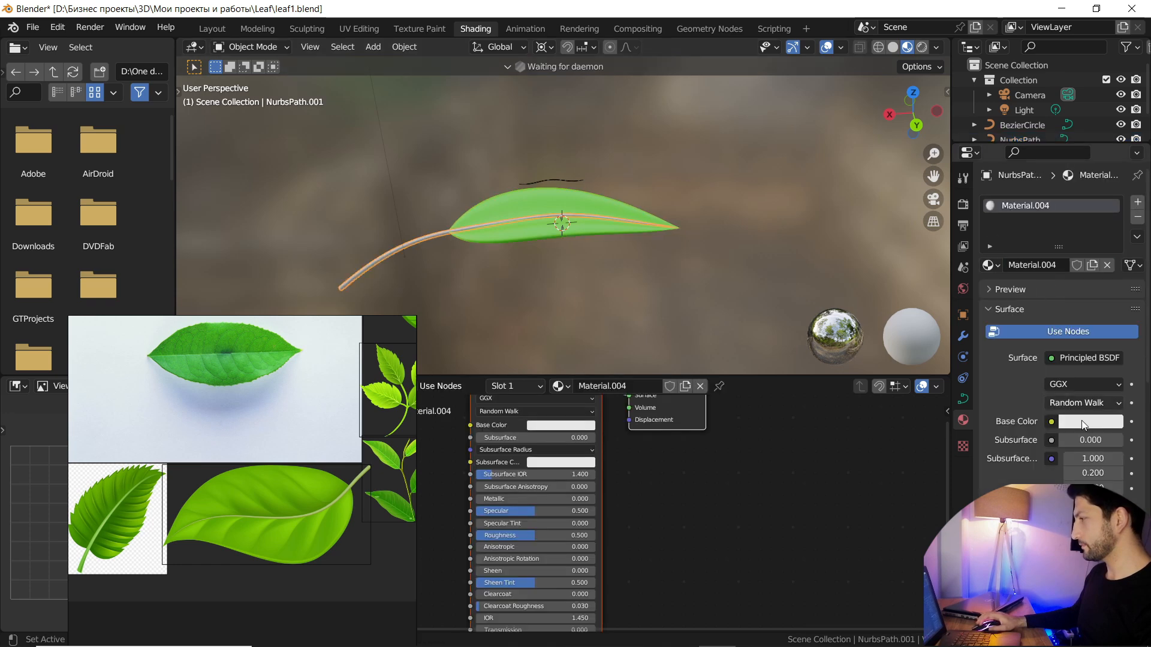
click(1088, 422)
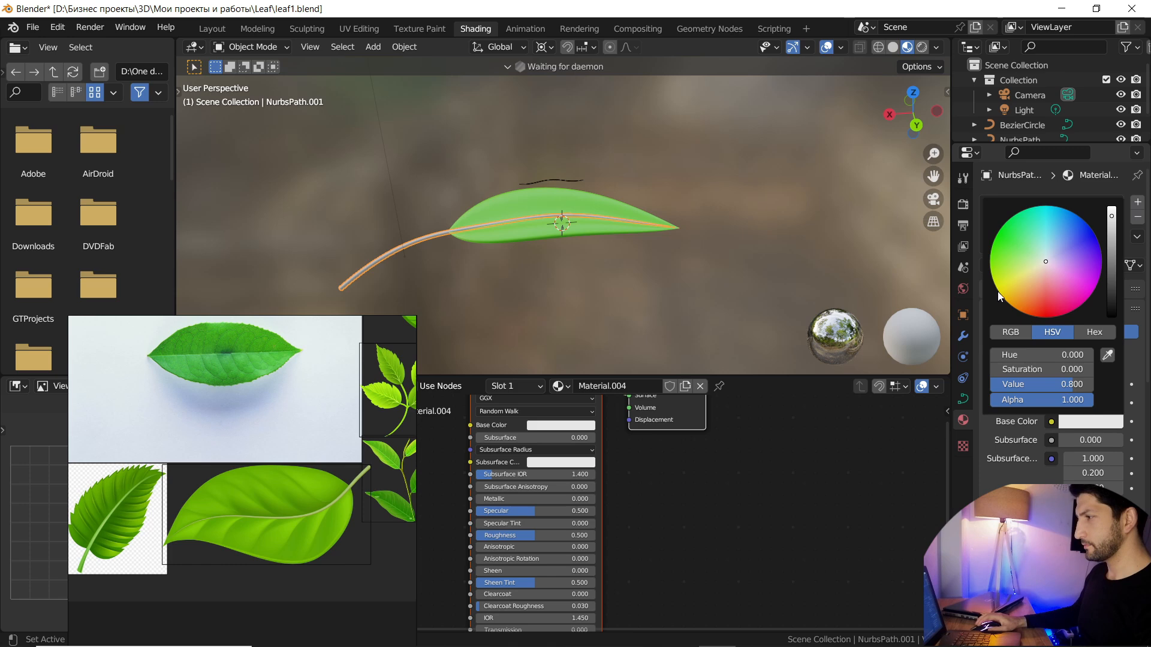
drag(1016, 264, 1018, 271)
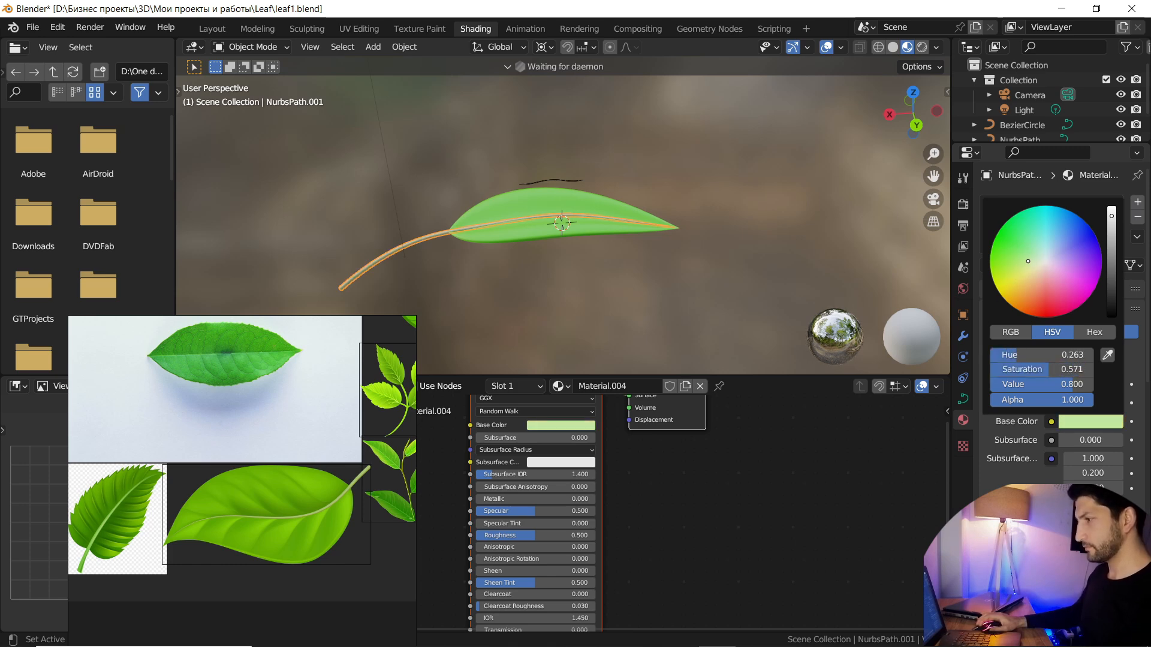
middle_drag(578, 294, 624, 264)
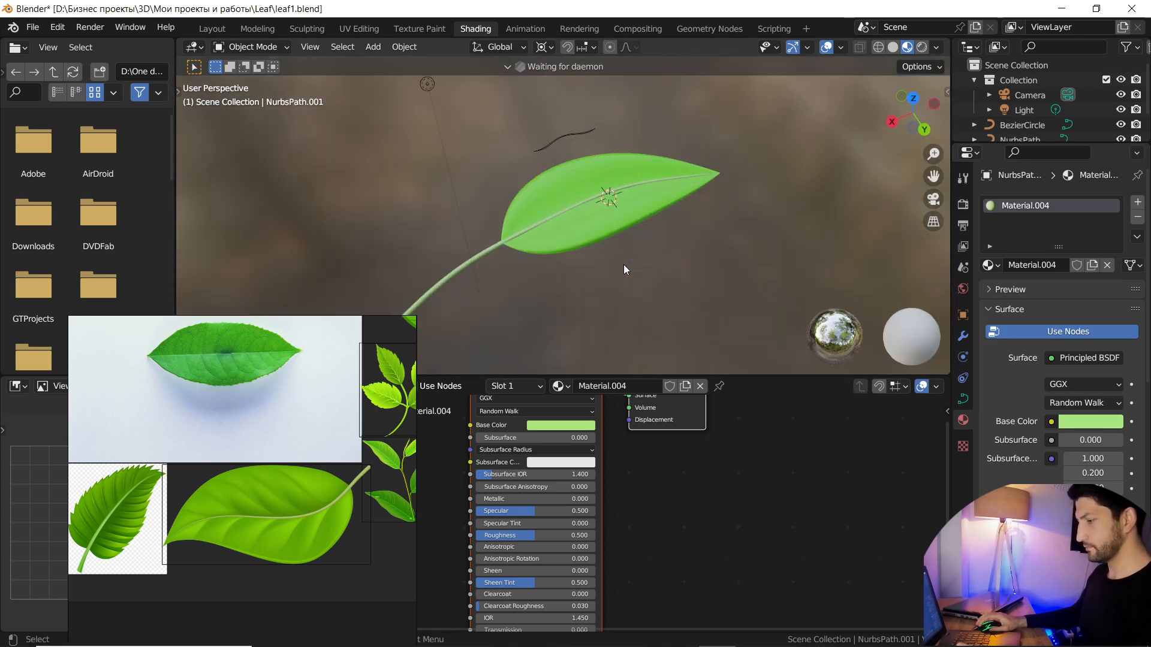
Return to the Layout workspace and move the reference images aside so the whole leaf and stem are unobstructed
click(194, 44)
click(214, 31)
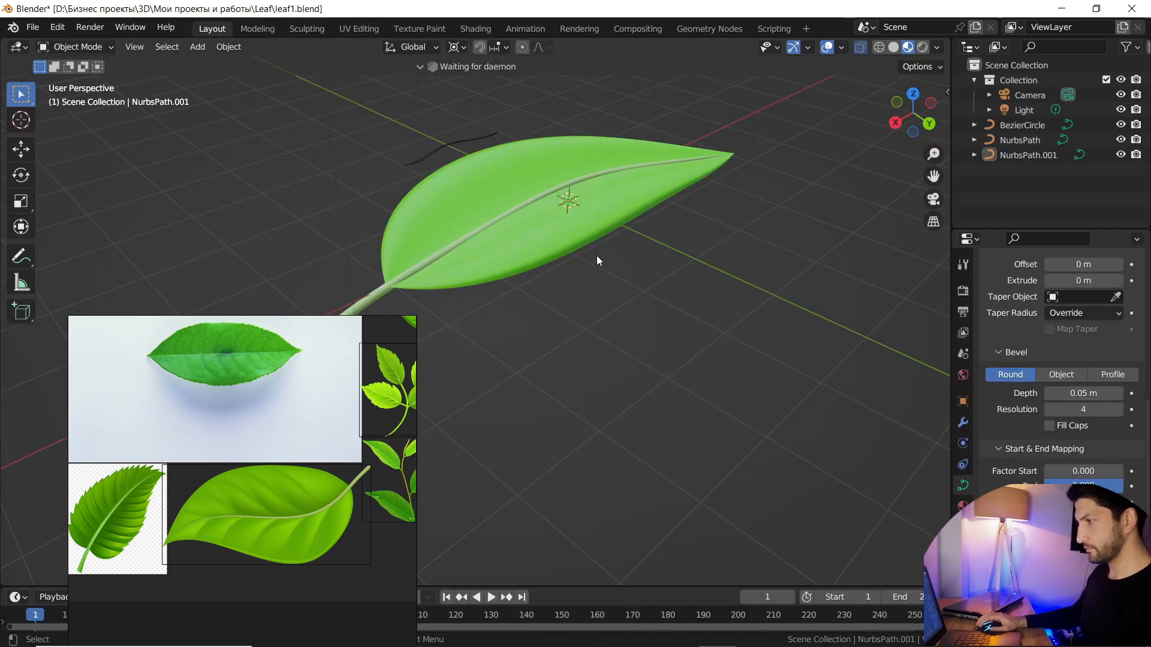
drag(391, 339, 60, 339)
scroll(537, 257, down, 4)
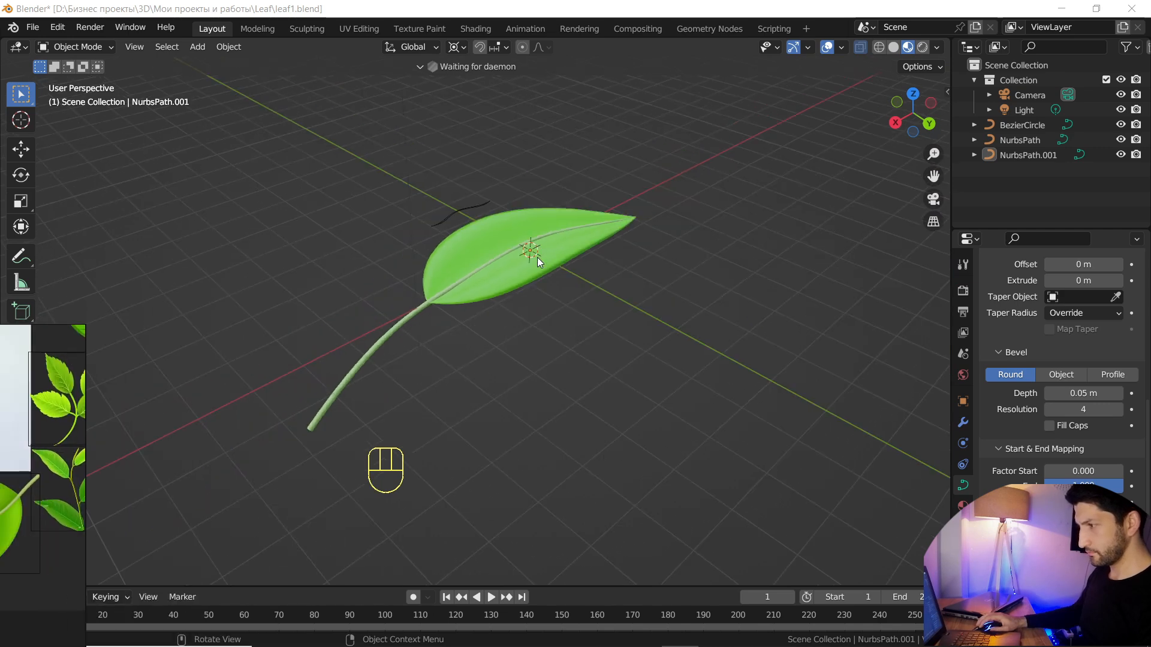
Move BezierCircle, NurbsPath and NurbsPath.001 together into a new collection named L
click(1023, 142)
shift+click(1029, 157)
click(1027, 115)
click(1027, 124)
shift+click(1028, 154)
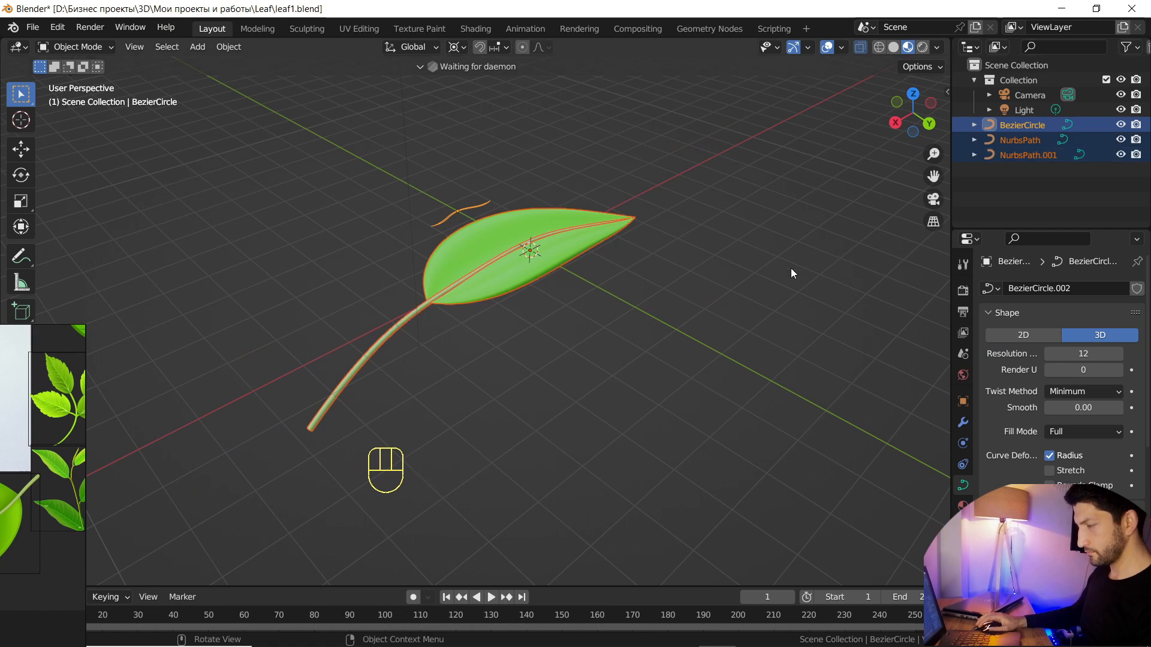
key(m)
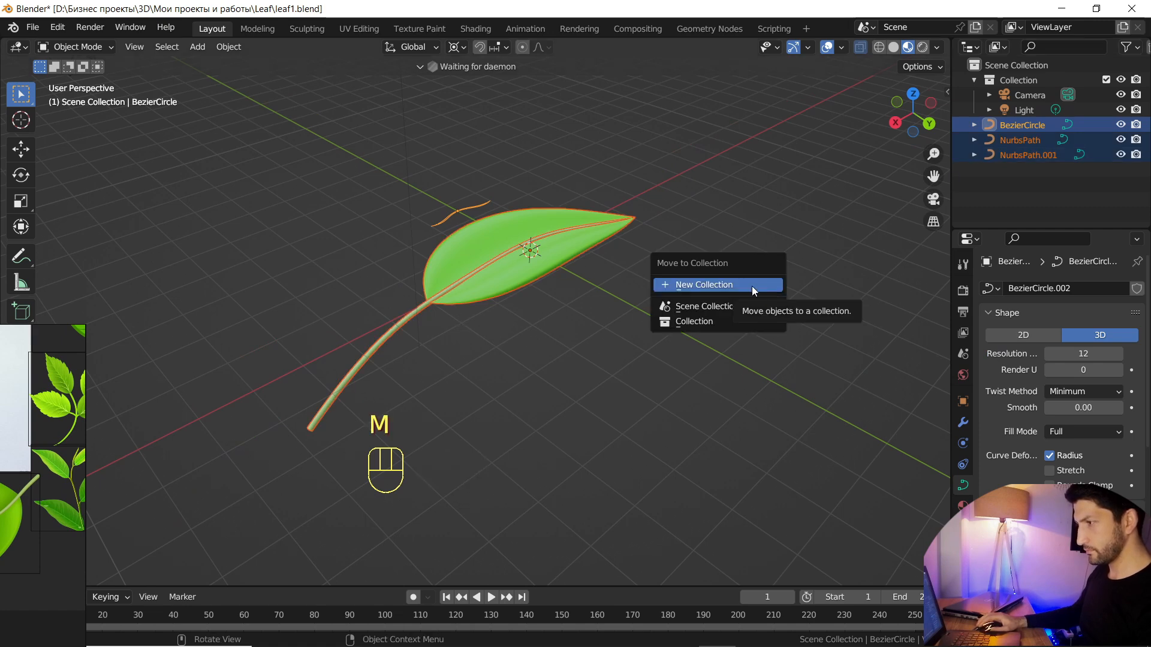
click(752, 286)
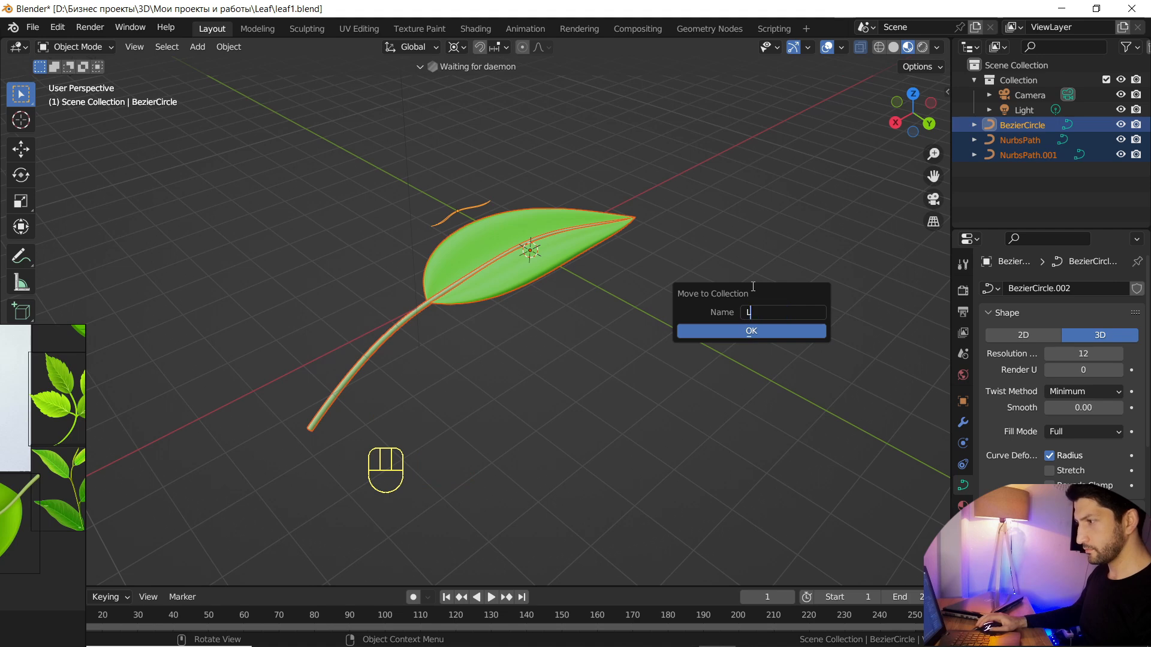
click(756, 332)
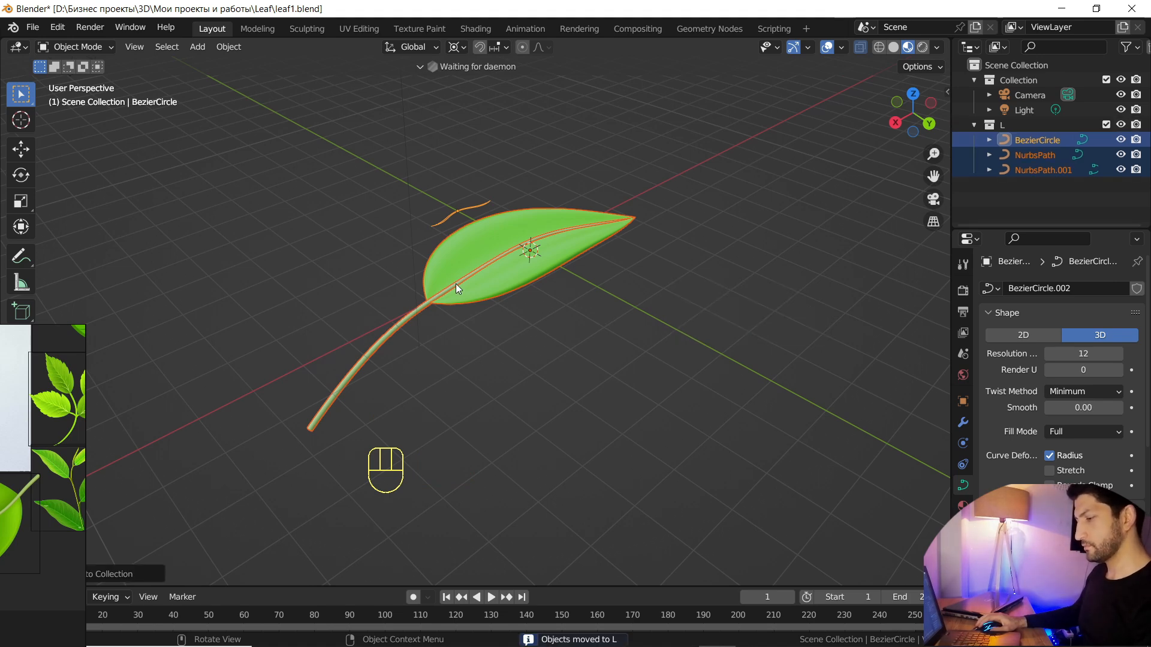
In top view, place the 3D cursor on the free end of the stem and set the transform pivot point to 3D Cursor
click(913, 94)
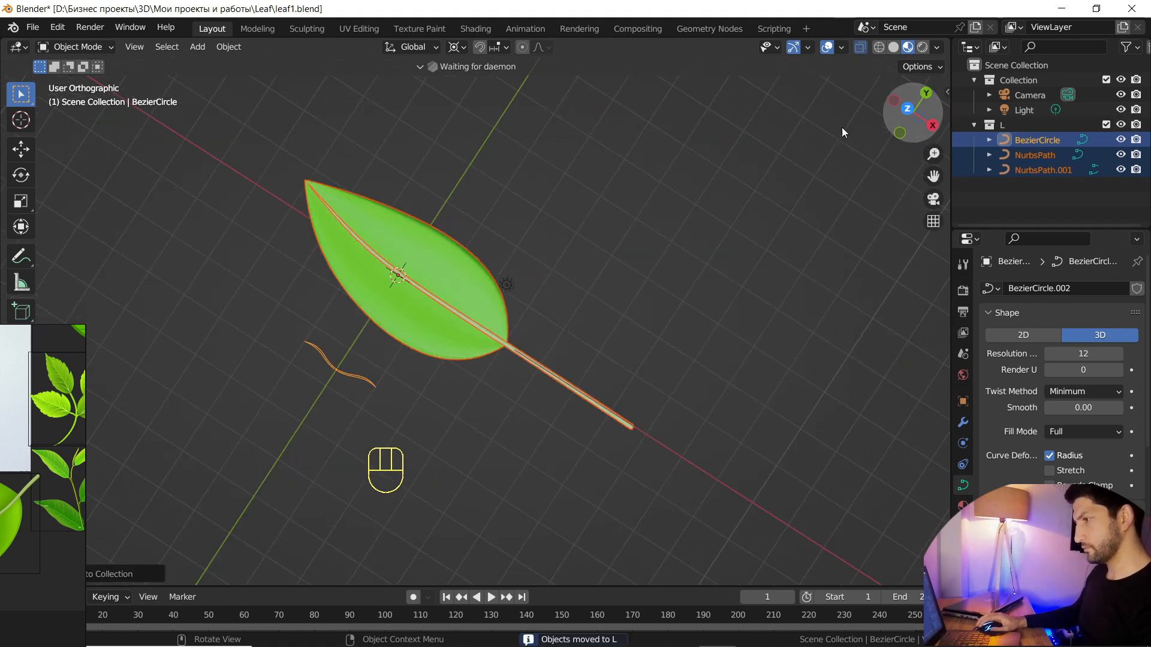
scroll(665, 312, down, 2)
shift+middle_drag(678, 312, 589, 310)
key(shift)
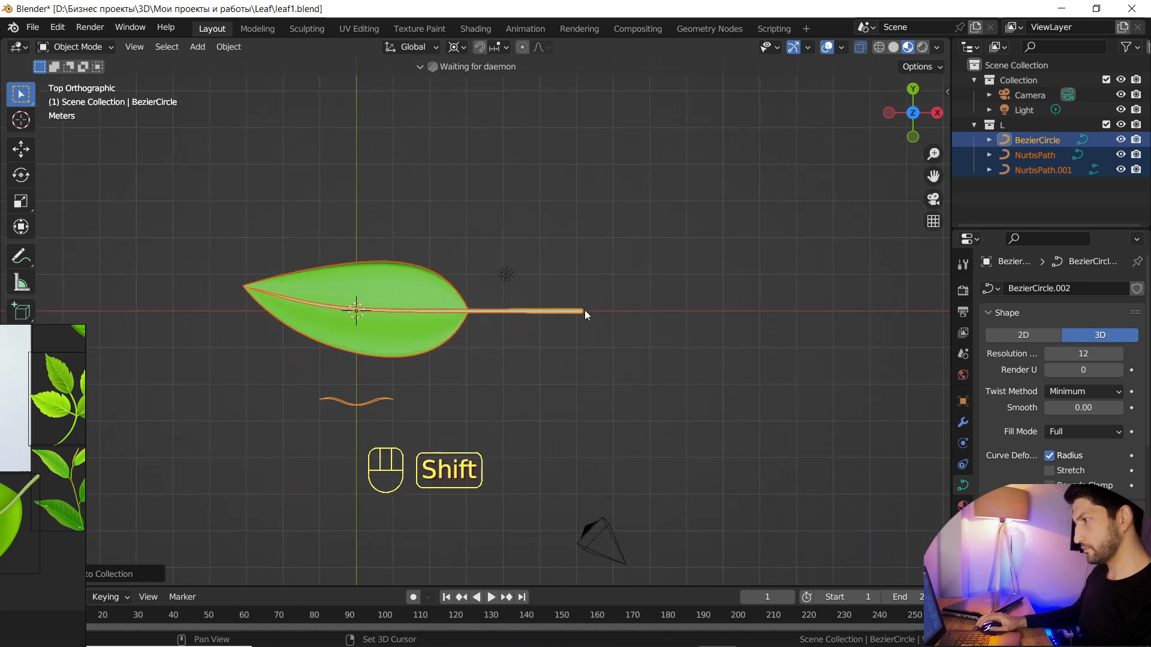
shift+right_click(581, 311)
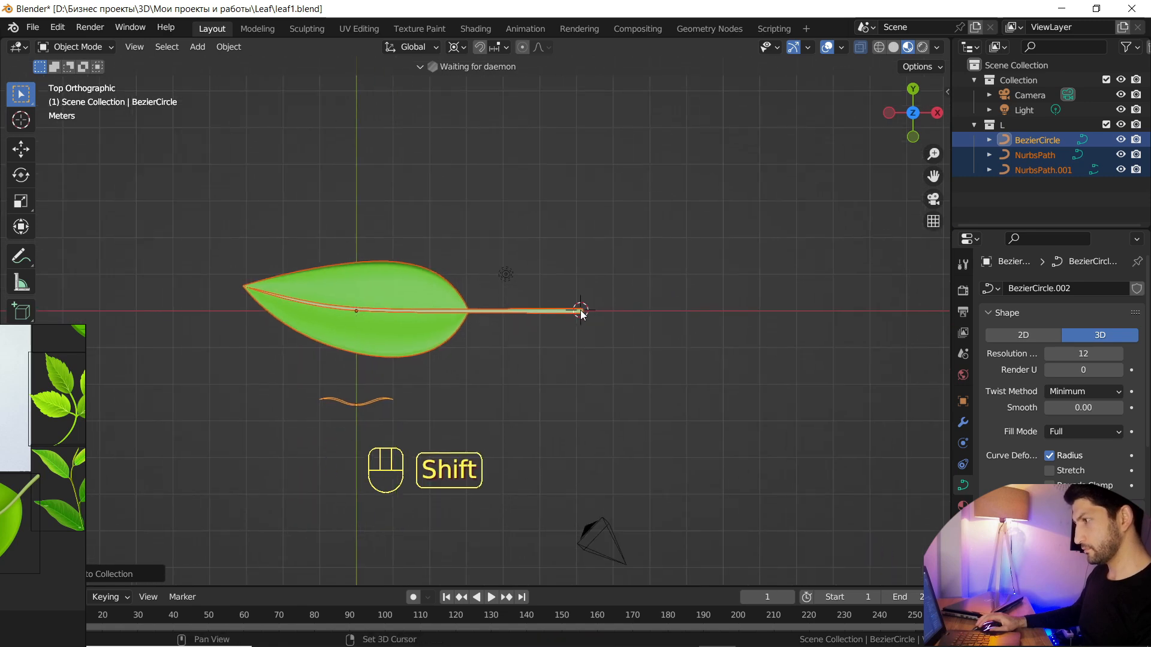
click(459, 46)
click(495, 83)
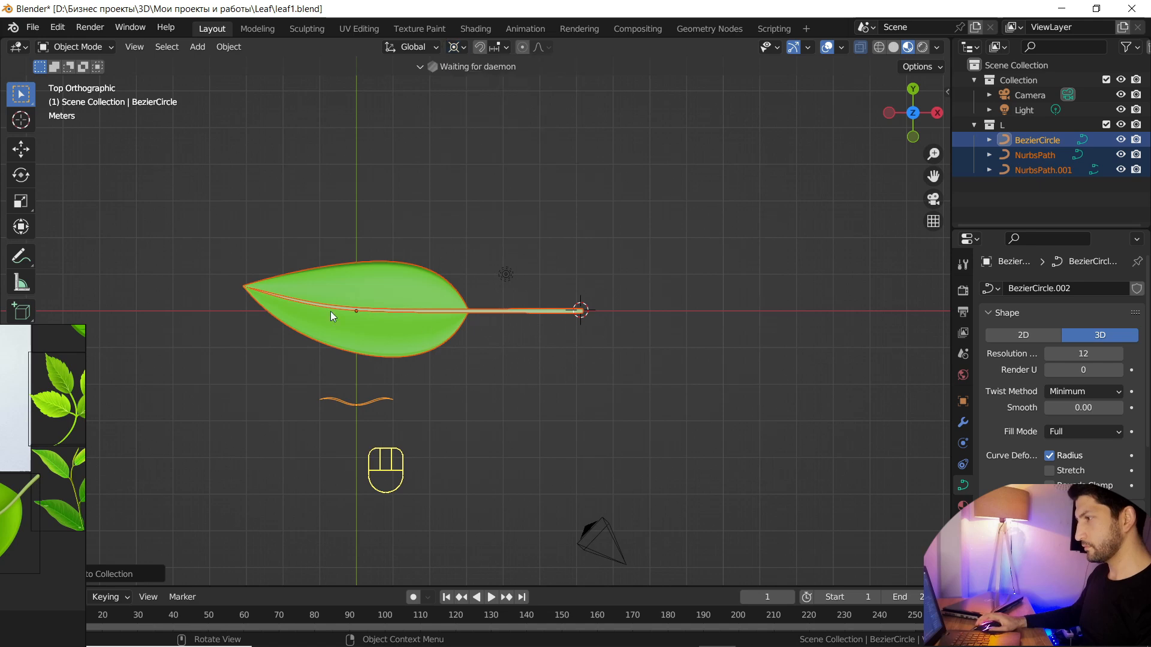
Duplicate the leaf with its stem and profile curve, and rotate the copy around the stem's end so it fans out beside the original
key(shift+d)
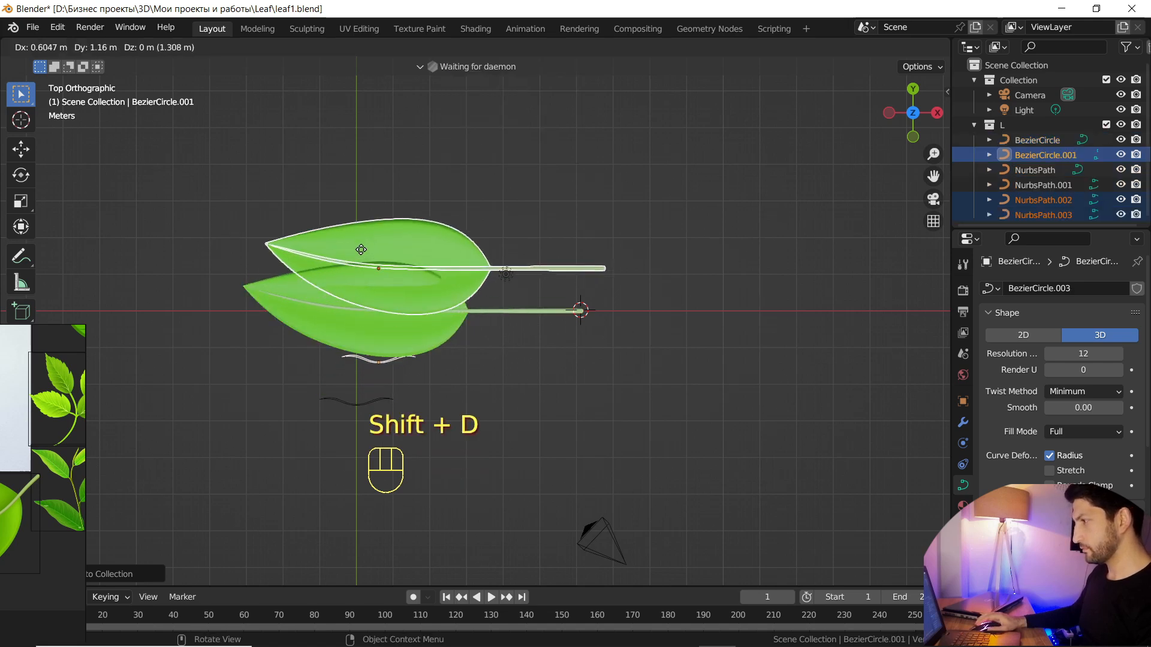
key(r)
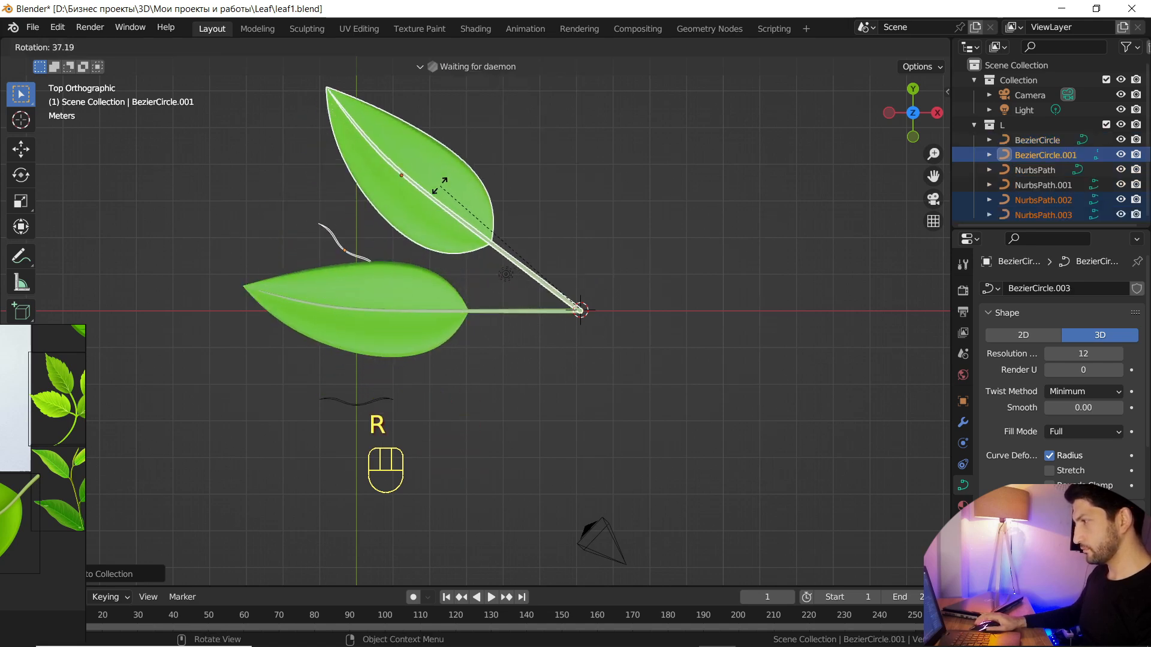
right_click(380, 240)
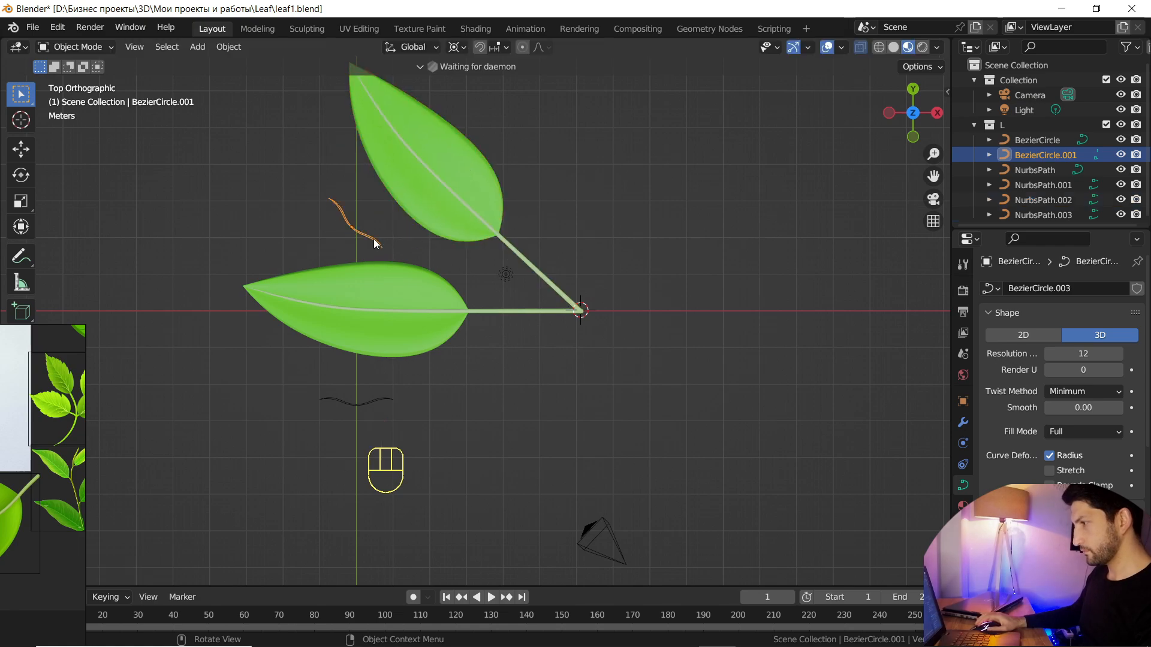
Move the copy's profile curve away from between the leaves, and shift both profile curves together well clear of the leaves
key(g)
click(482, 475)
middle_drag(631, 368, 511, 322)
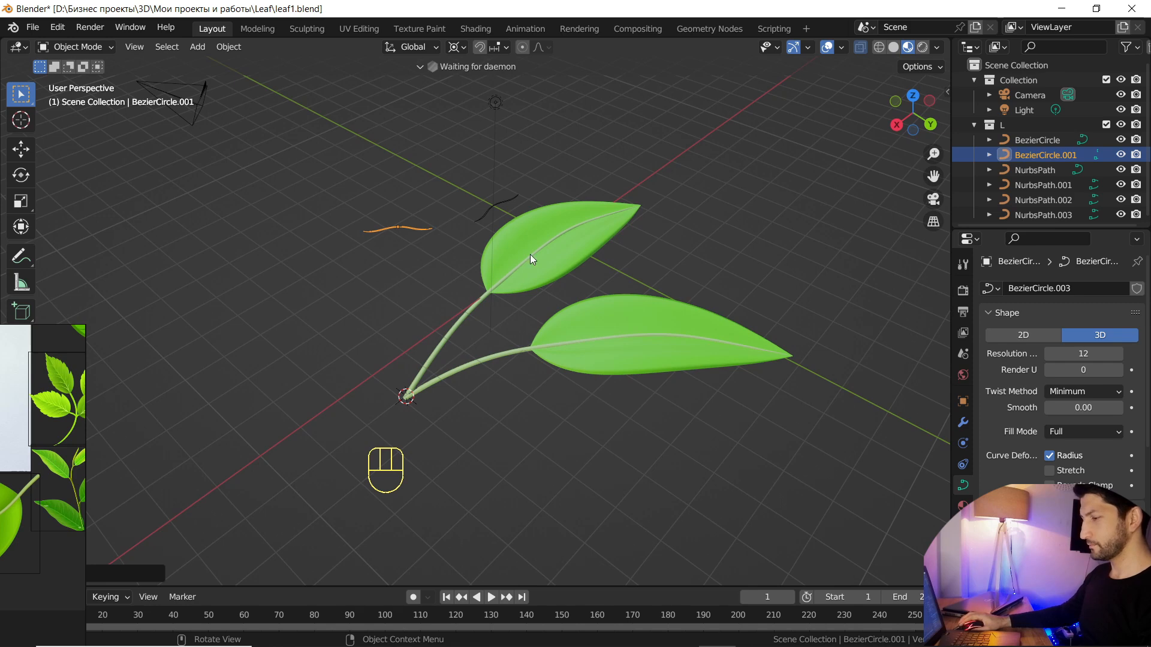
click(486, 209)
shift+click(412, 227)
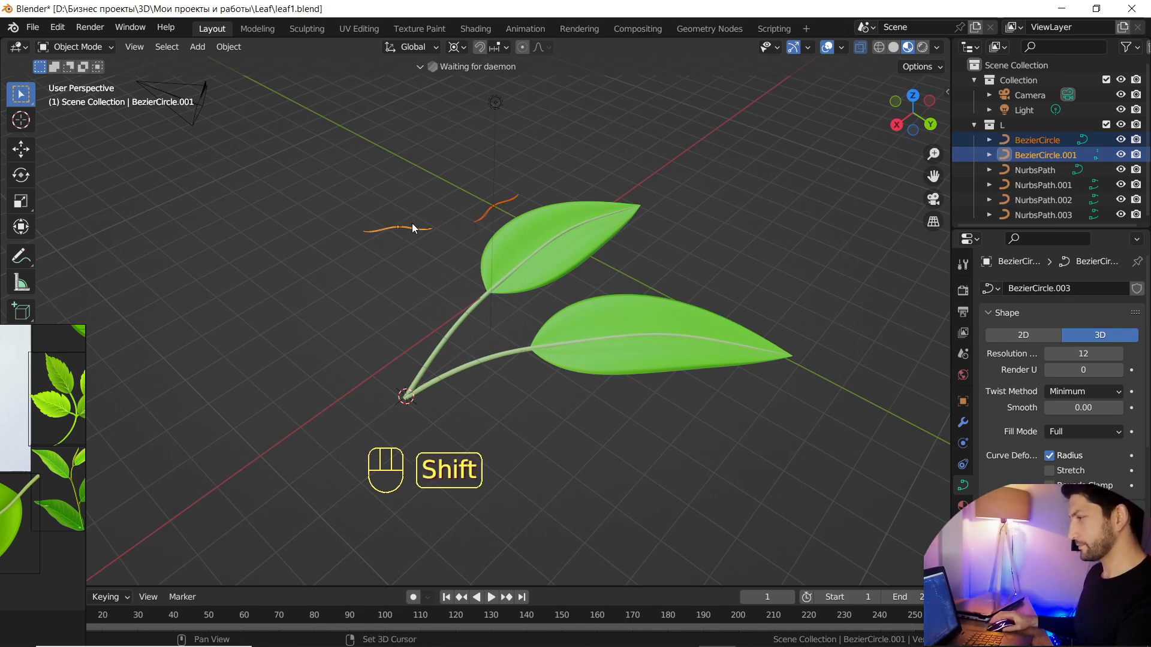
key(g)
click(827, 156)
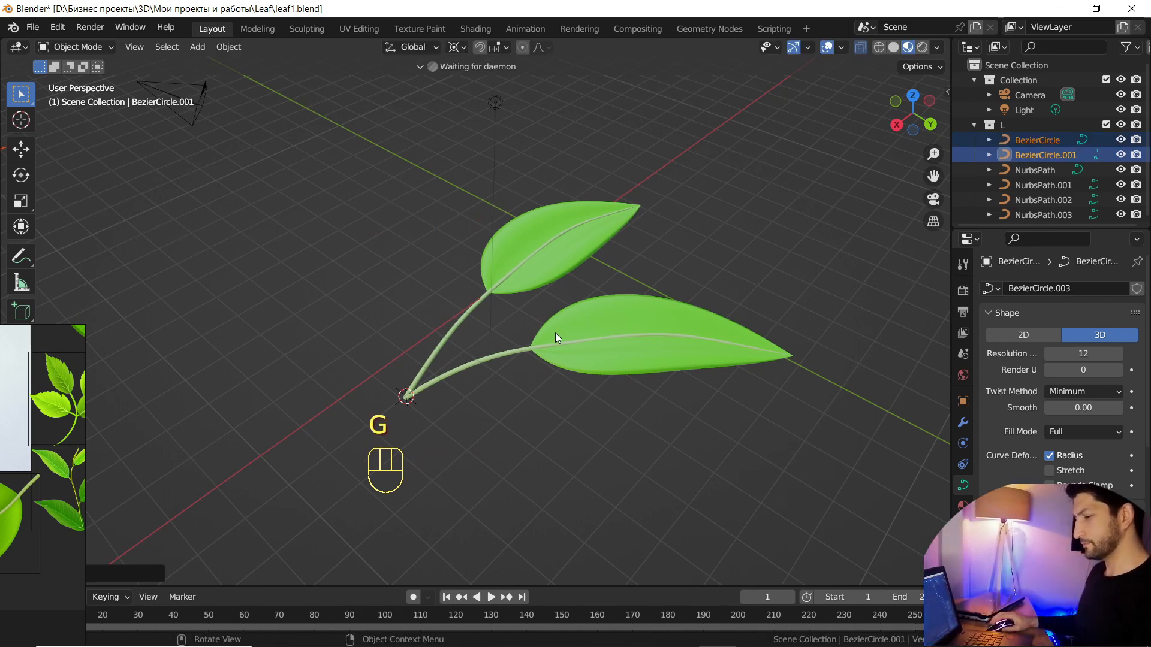
Duplicate the front leaf with its stem, raise the copy along Z, and rotate it in top view to sit between the two leaves
click(599, 340)
mouse_move(599, 340)
middle_down()
mouse_move(620, 254)
mouse_move(613, 326)
middle_up()
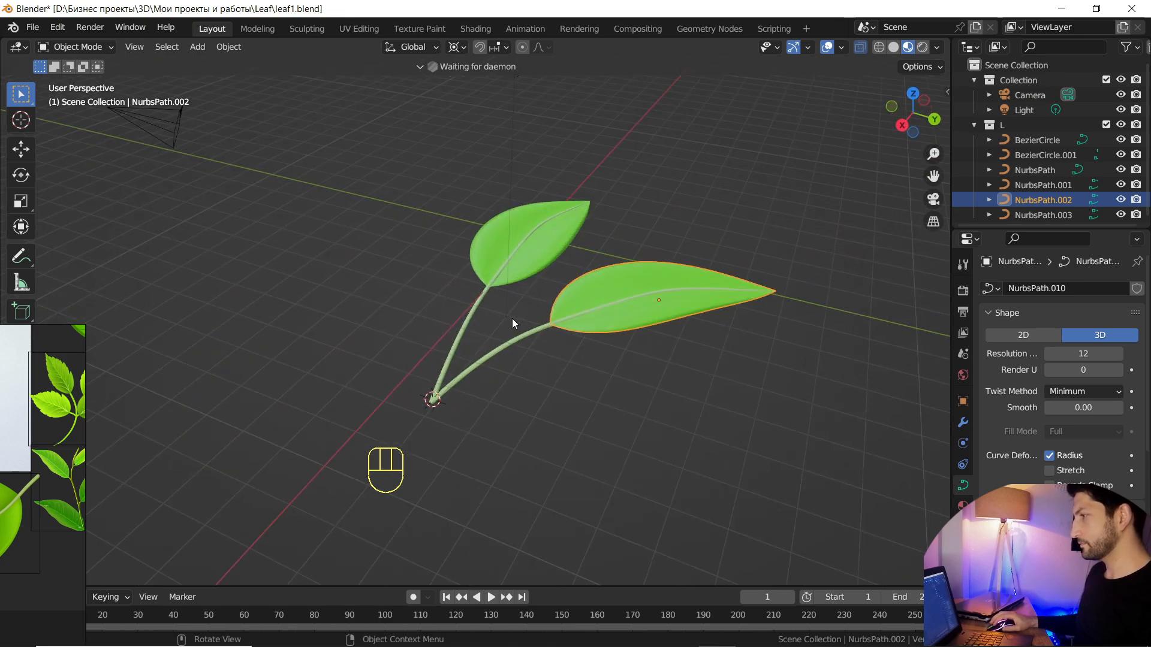
shift+click(530, 331)
shift+click(563, 326)
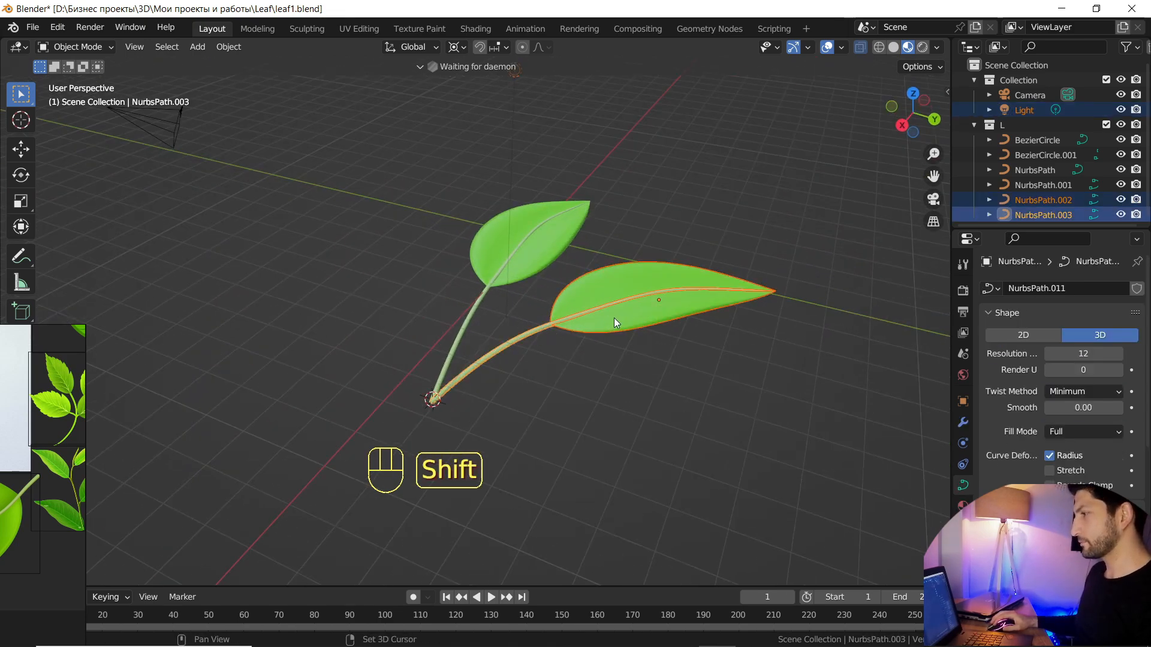
key(shift+d)
key(z)
click(771, 265)
key(KP_7)
key(r)
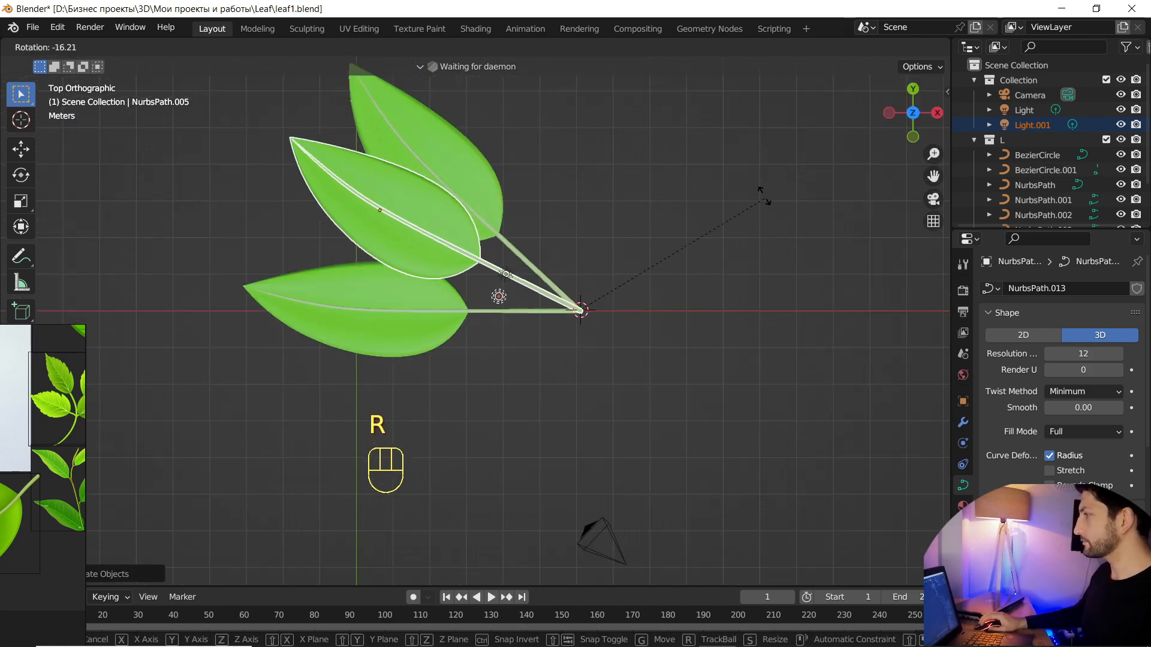
click(757, 186)
In back view, tilt the raised leaf copy upward and move its stem end onto the 3D cursor where the other stems meet
middle_drag(691, 378, 914, 137)
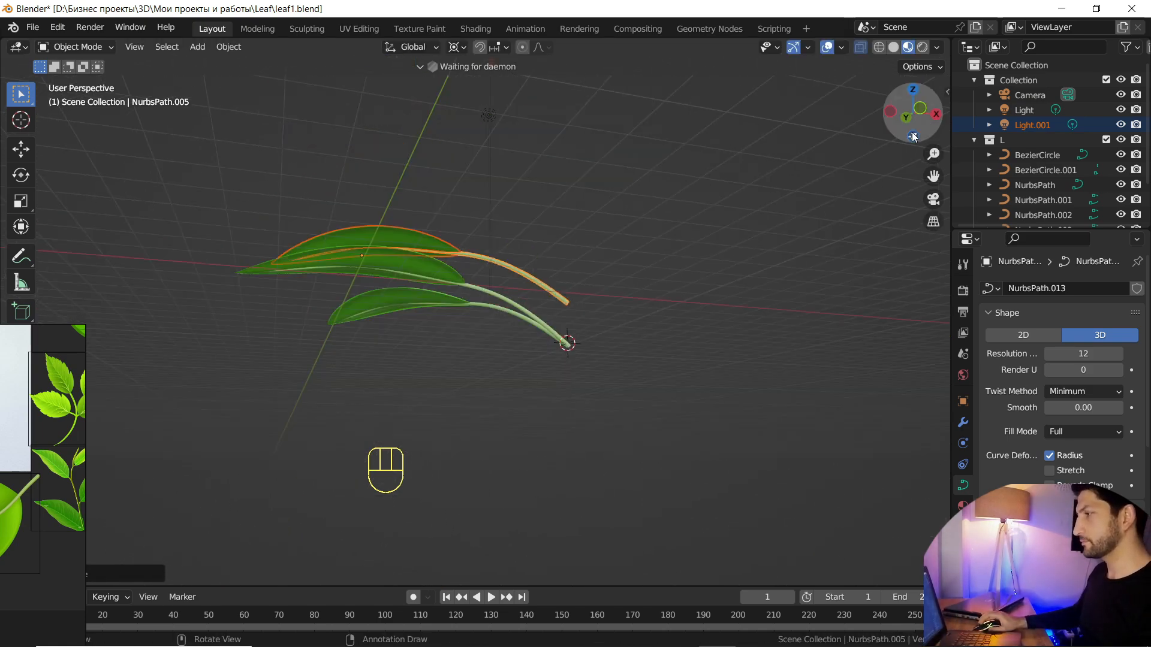
click(914, 136)
click(912, 132)
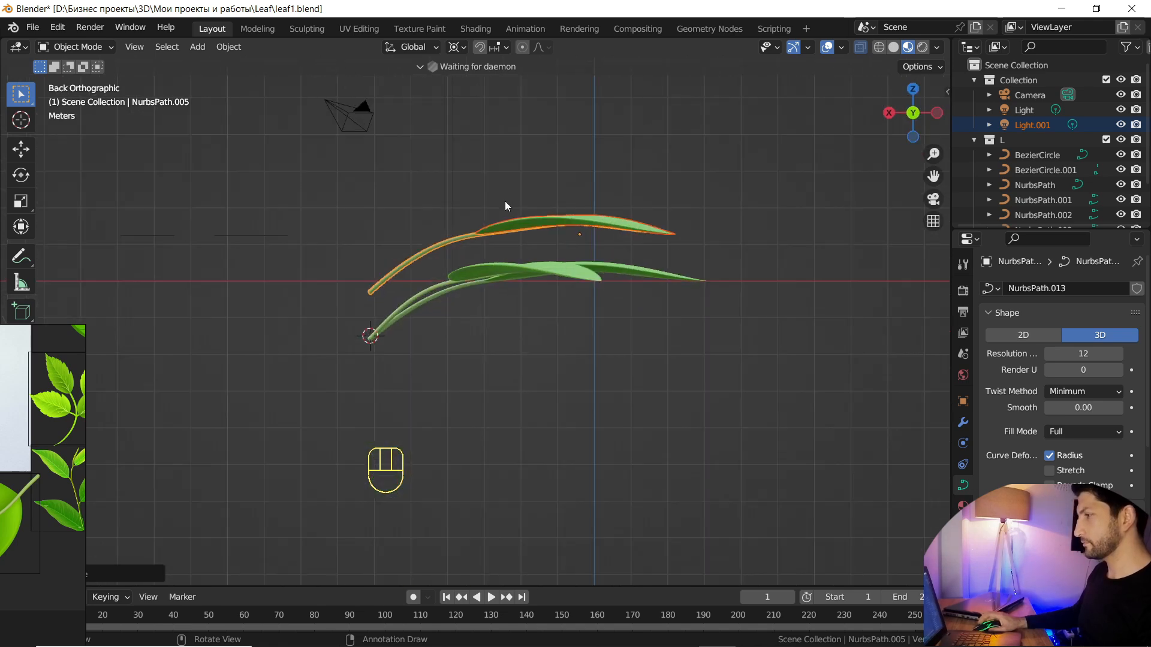
key(r)
click(602, 182)
key(g)
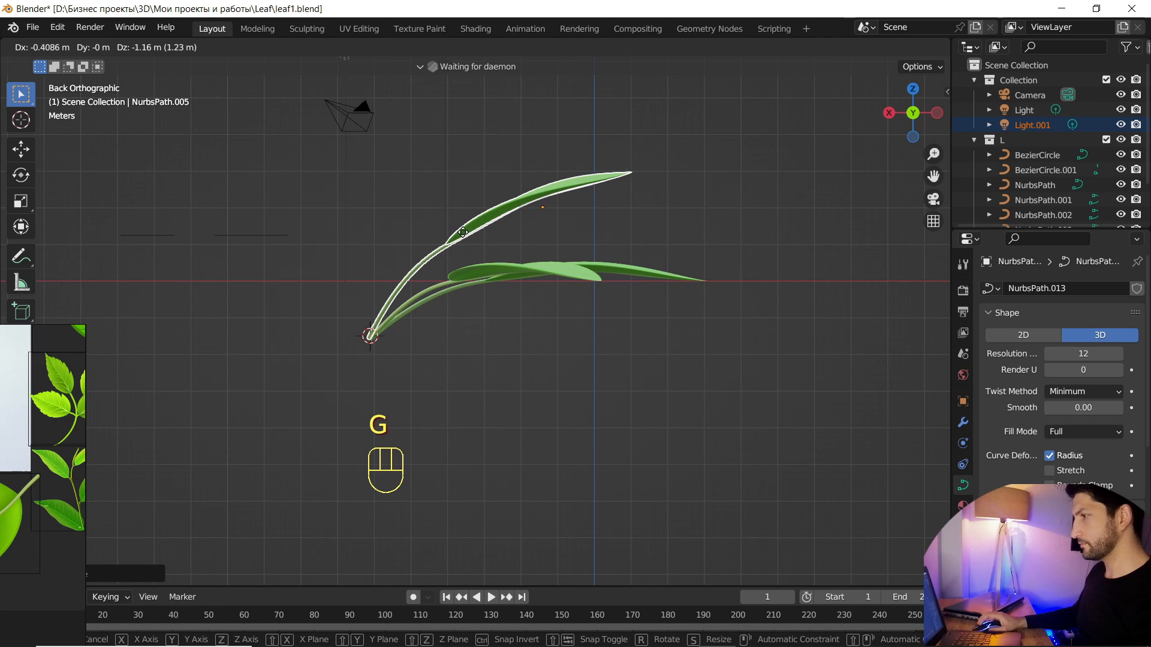
click(423, 232)
scroll(436, 244, down, 2)
middle_drag(621, 302, 534, 394)
key(alt+a)
scroll(537, 386, up, 3)
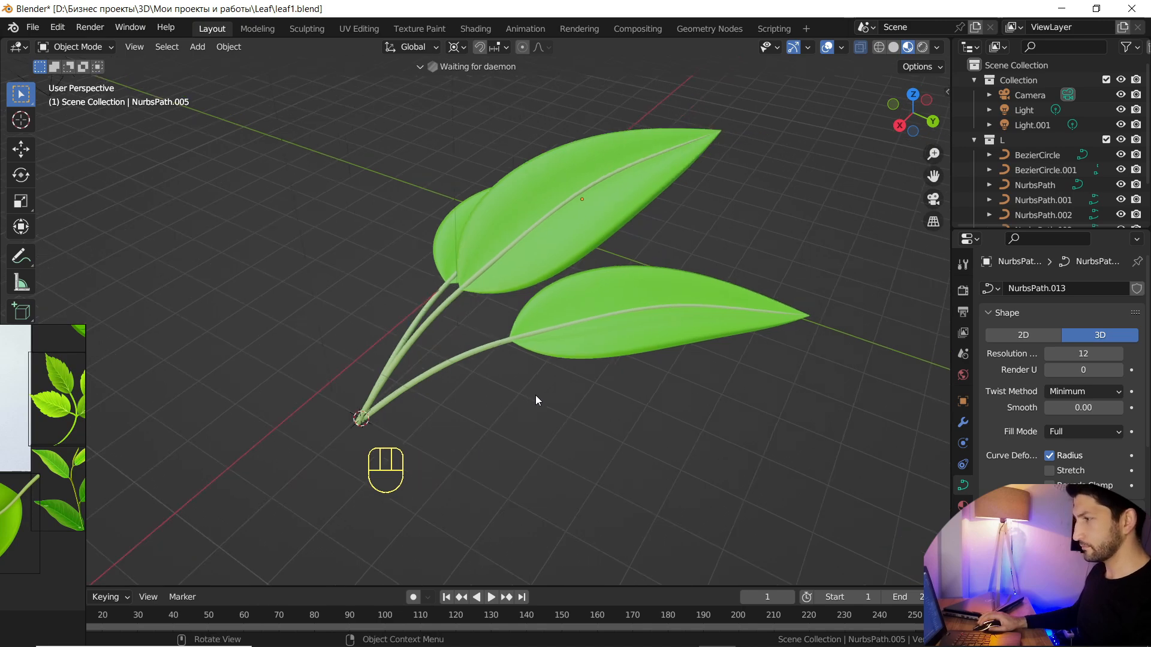
Open the Shading workspace and set the shader editor to World, with all its nodes framed
key(n)
click(477, 27)
scroll(549, 201, down, 3)
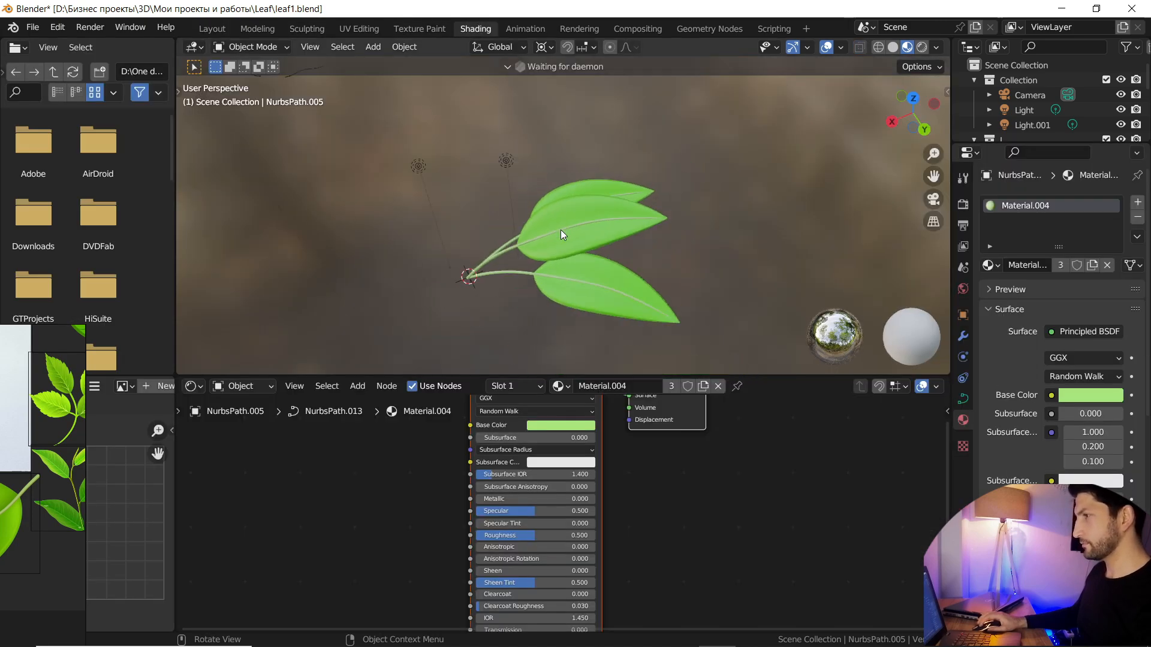
middle_drag(620, 213, 609, 218)
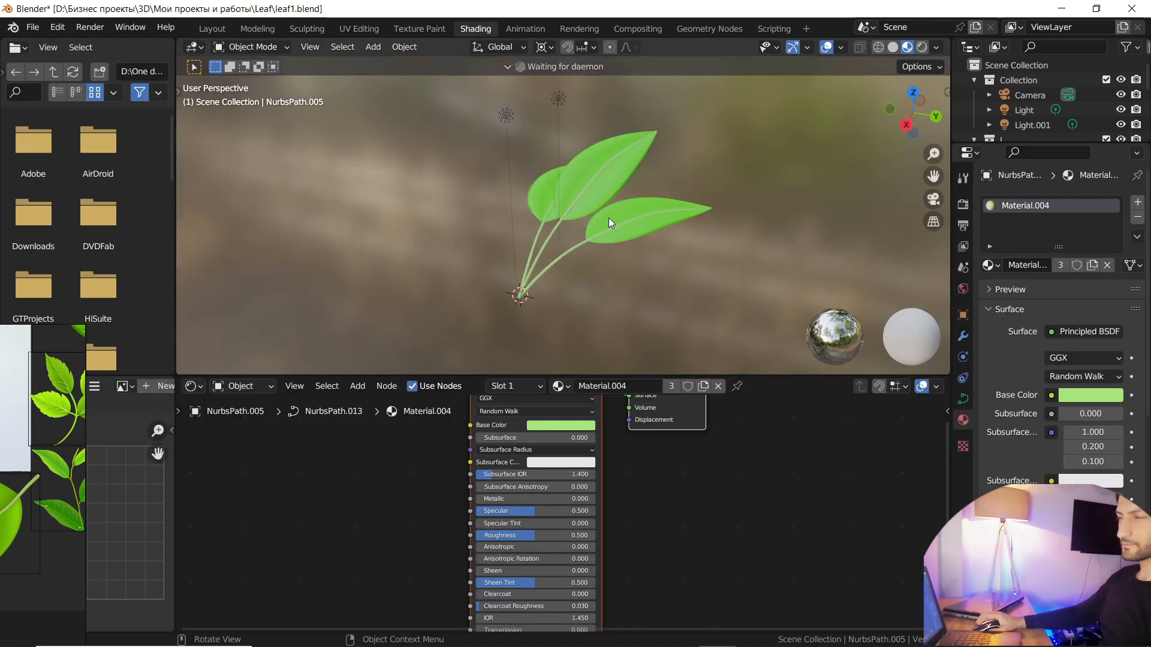
click(220, 387)
click(247, 420)
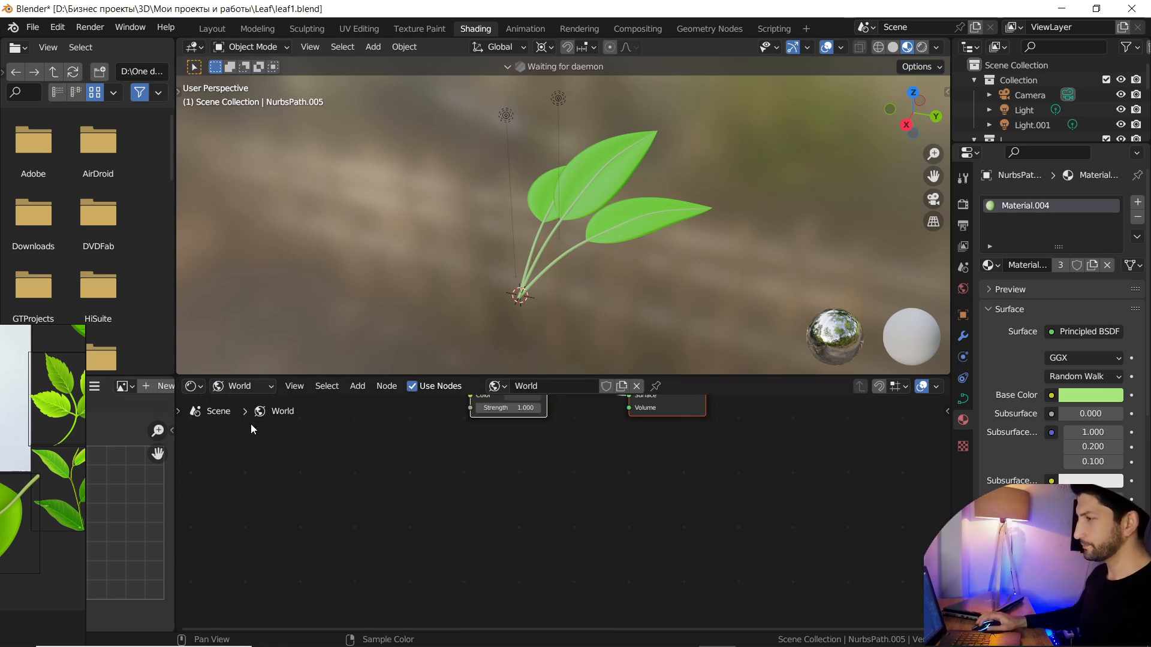
key(Home)
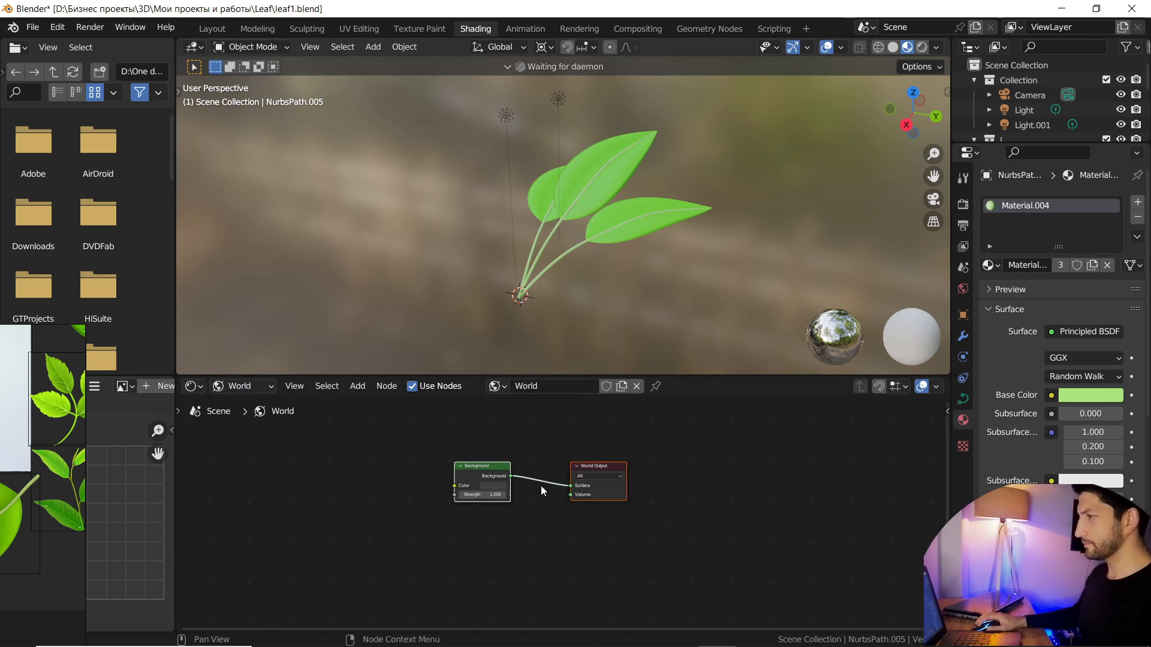
Add an Environment Texture node to the world shader and place it before the Background node
key(shift+a)
click(480, 450)
text(Env)
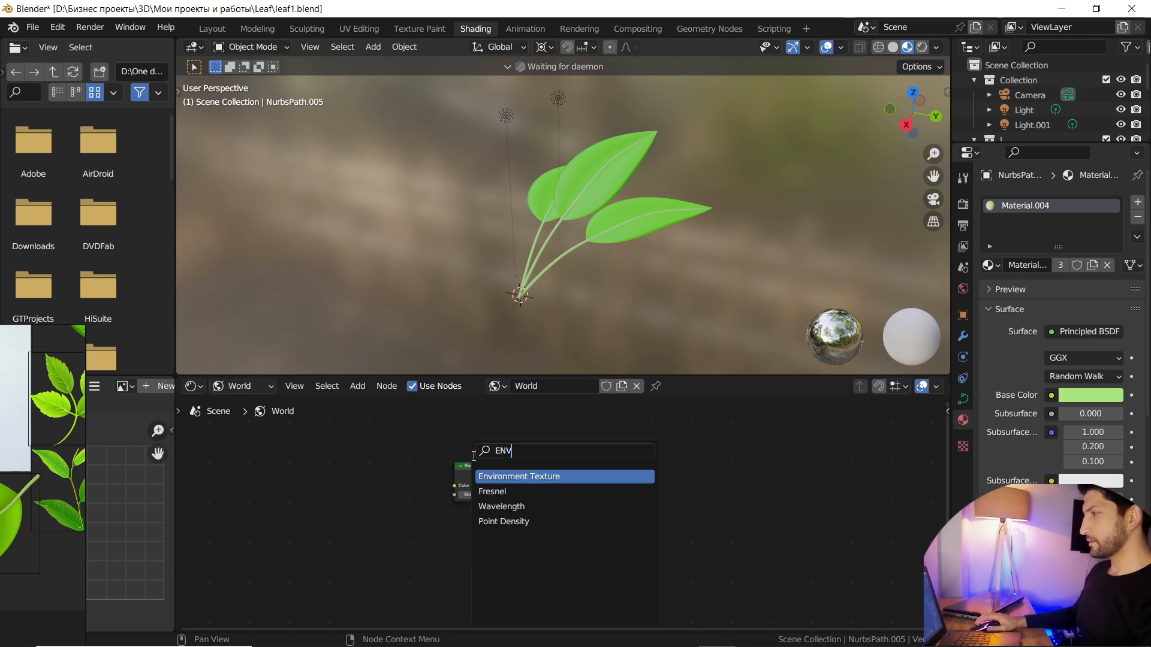
key(Return)
click(365, 500)
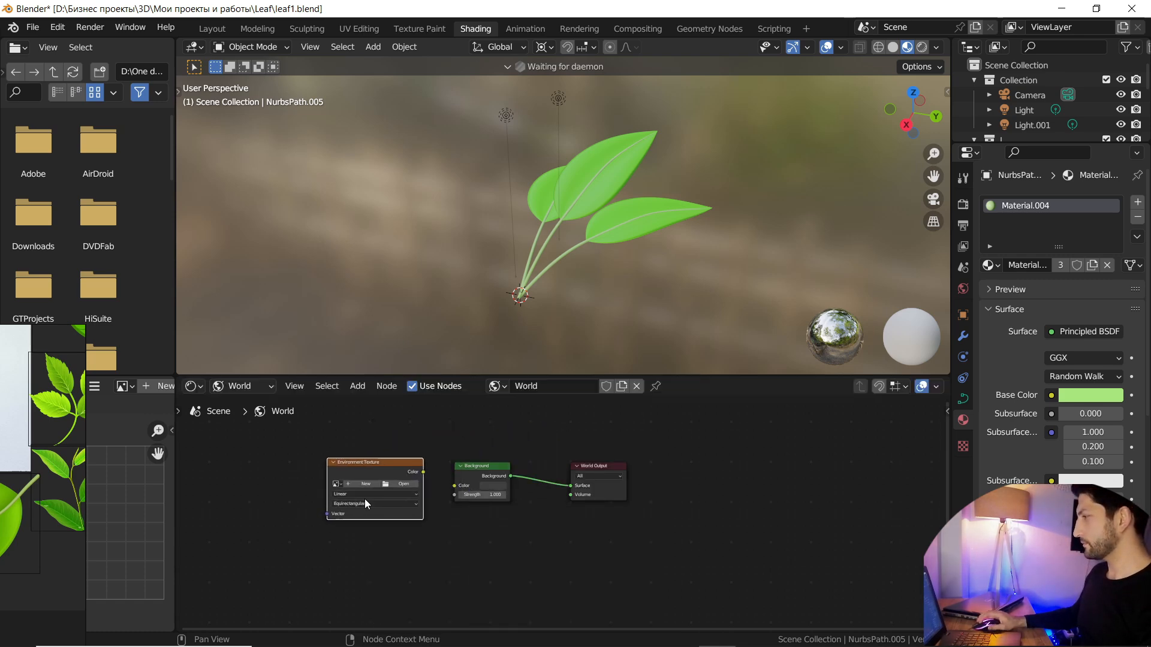
Load clarens_night_02_4k.exr from the HDR map folder under FilE for Blender into the Environment Texture node
click(397, 484)
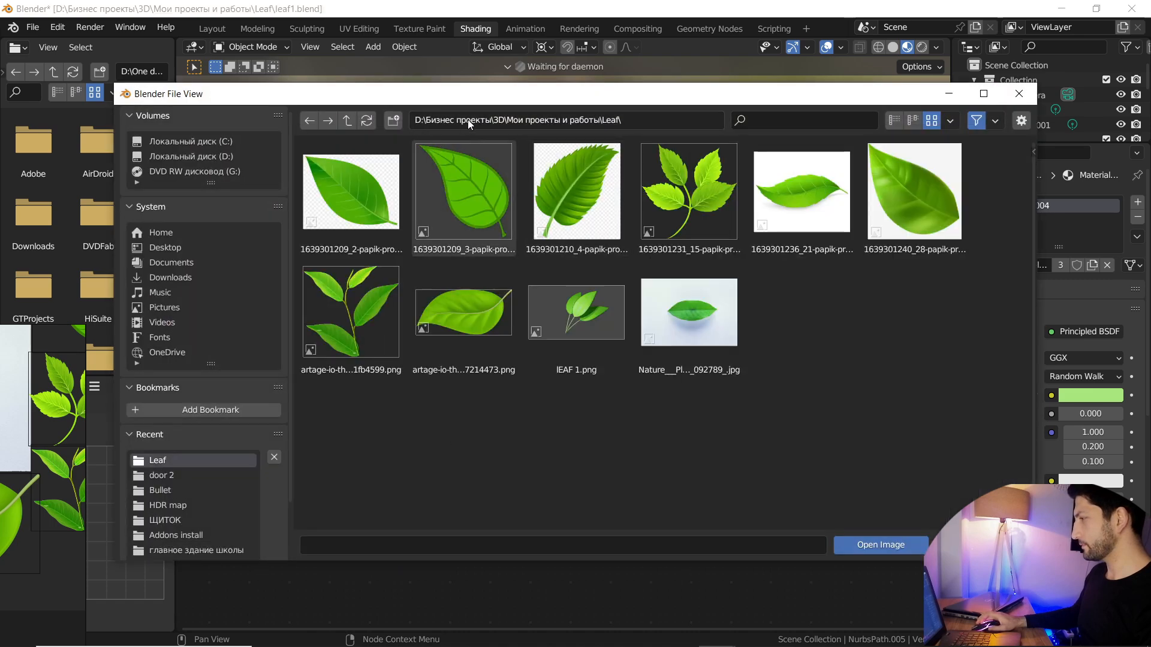
click(468, 120)
click(352, 119)
click(351, 120)
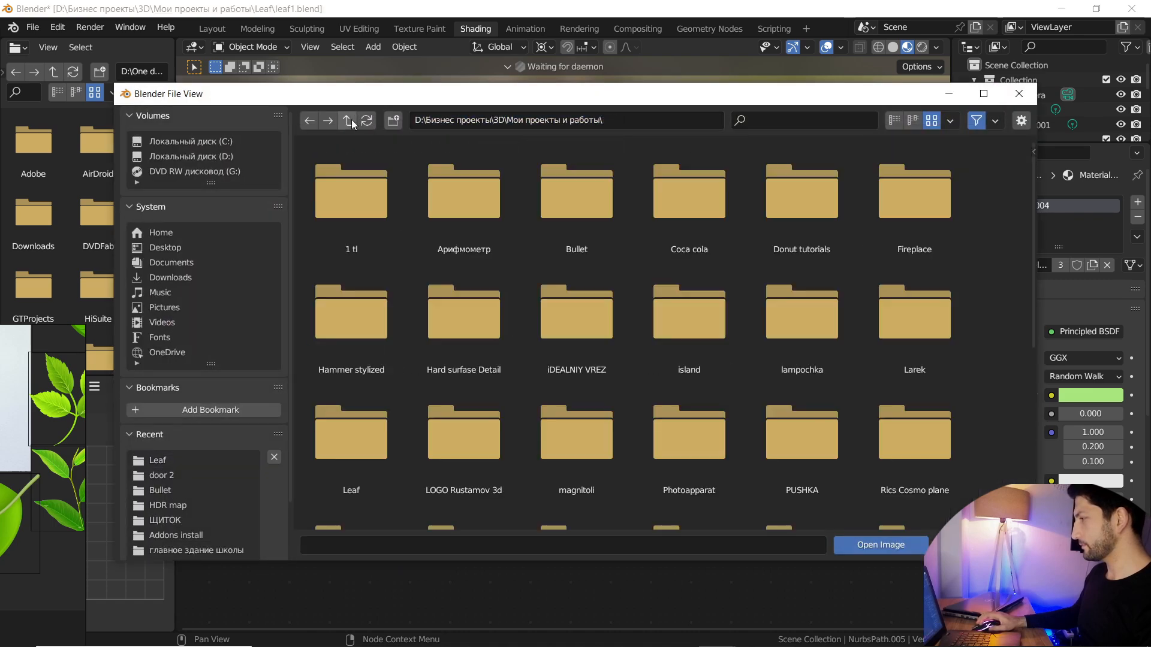
click(351, 120)
double_click(453, 200)
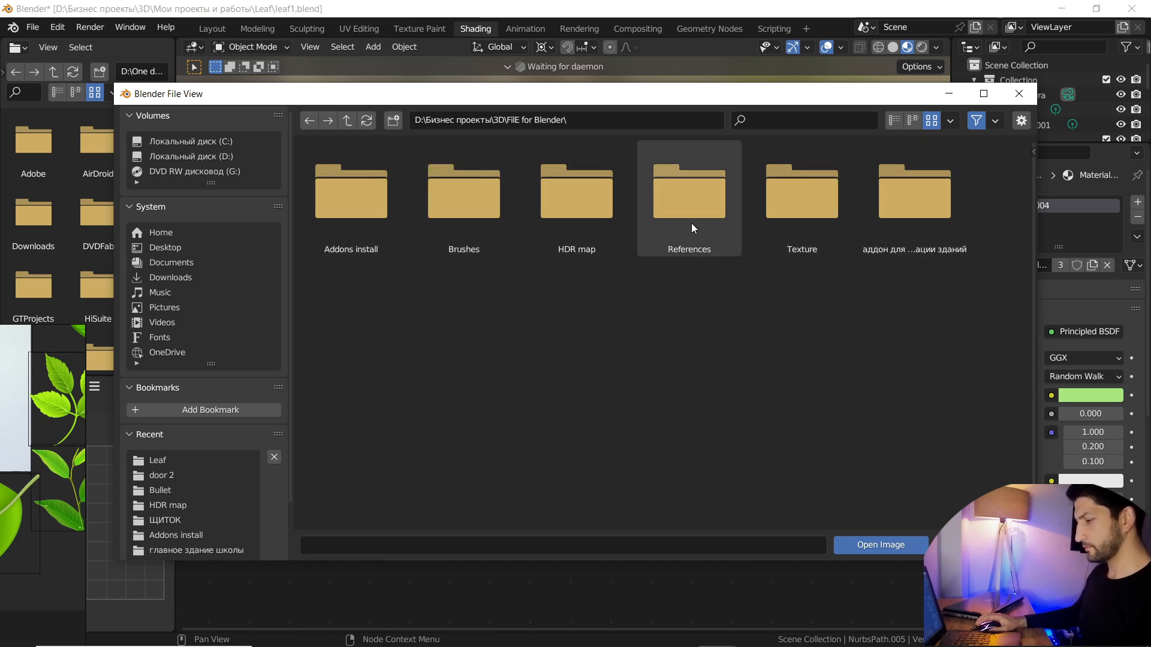
double_click(606, 225)
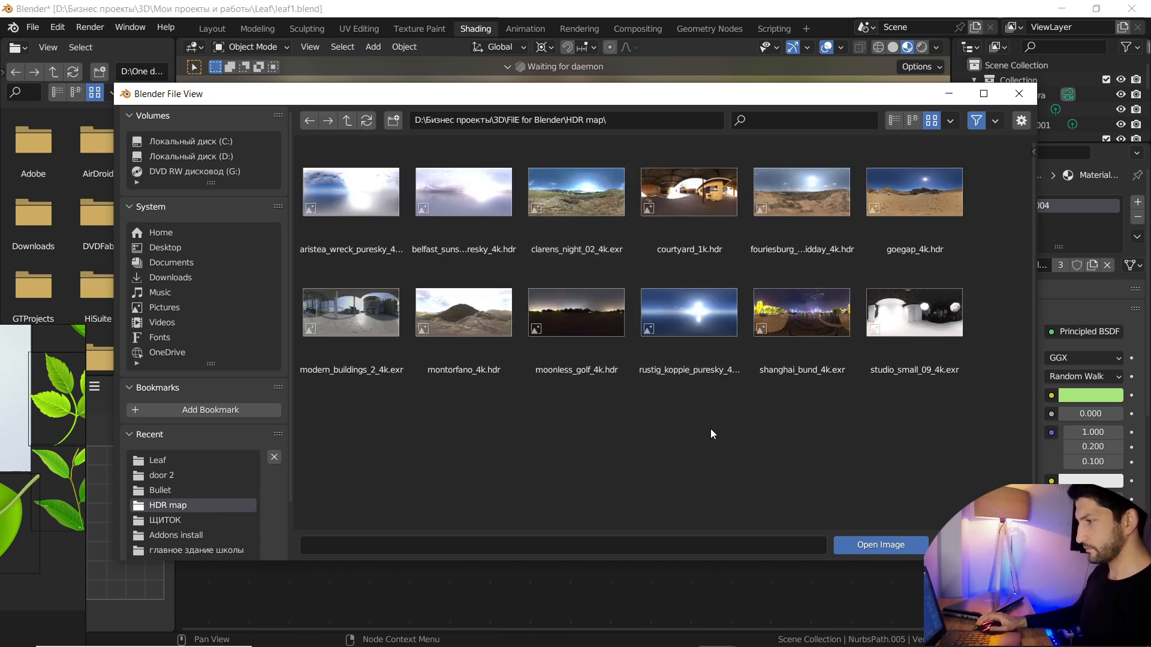
click(578, 207)
click(899, 549)
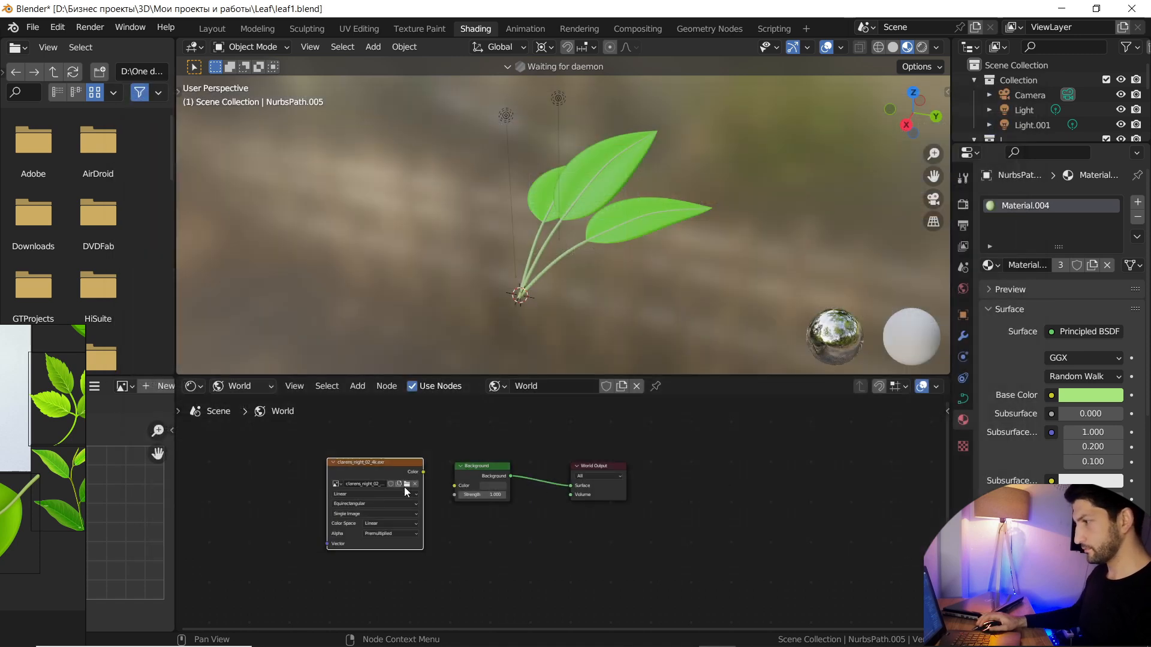
Connect the environment texture's Color output to the World Output's Surface input and move the Background node out of the way
drag(423, 472, 567, 486)
drag(487, 468, 512, 526)
scroll(647, 297, up, 1)
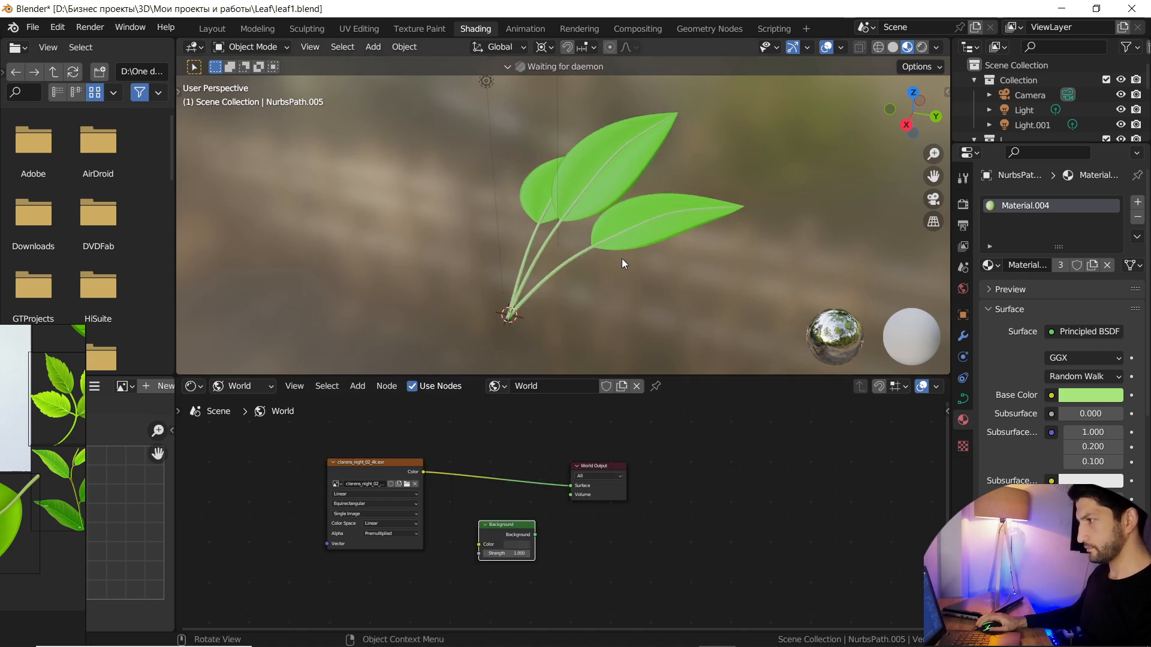
scroll(623, 257, down, 1)
key(KP_0)
middle_drag(614, 221, 603, 162)
key(KP_0)
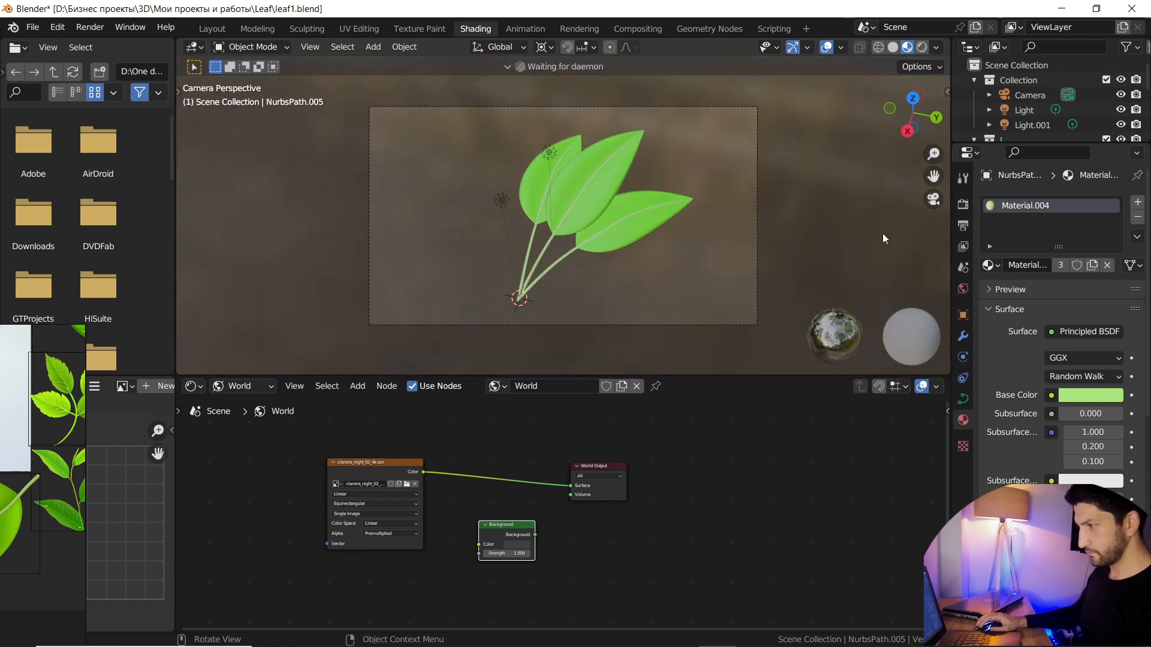
key(n)
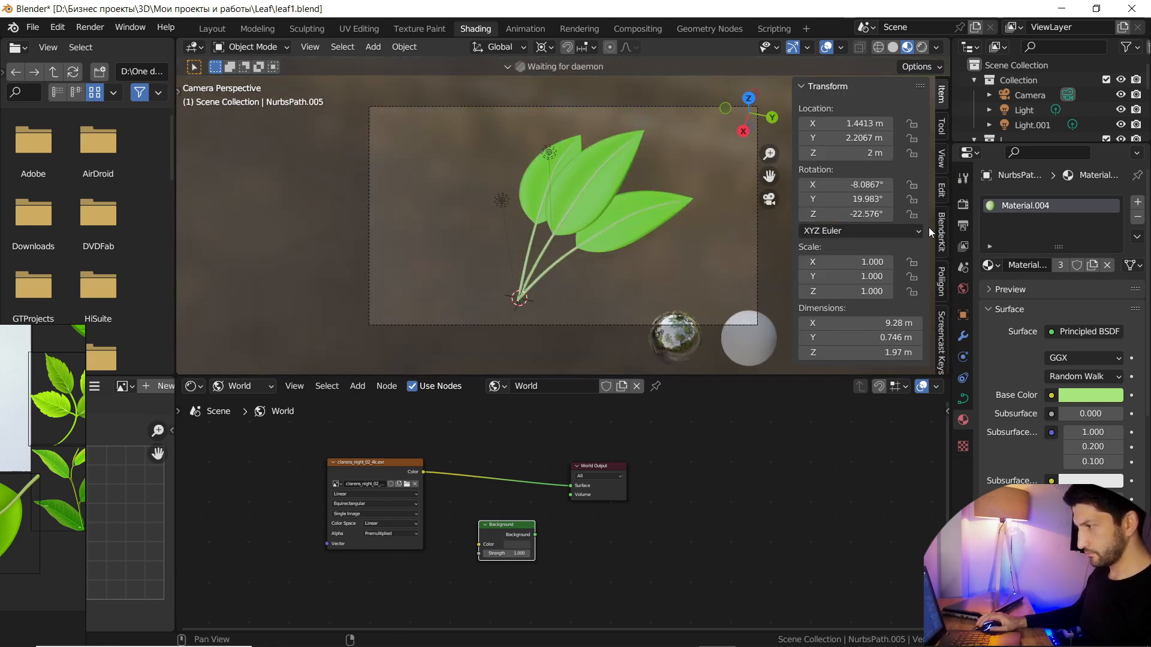
click(940, 162)
click(857, 257)
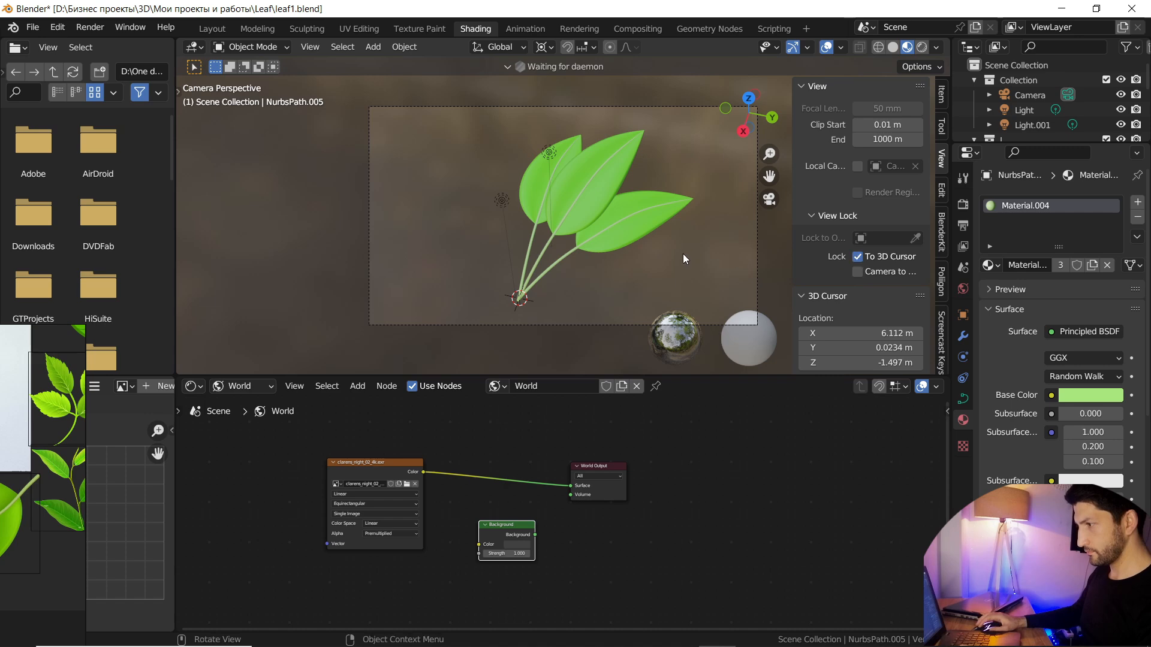
middle_drag(685, 253, 934, 244)
key(n)
Lock the camera to the view, turn off the lock to the 3D cursor, and frame the three leaves through the camera
key(n)
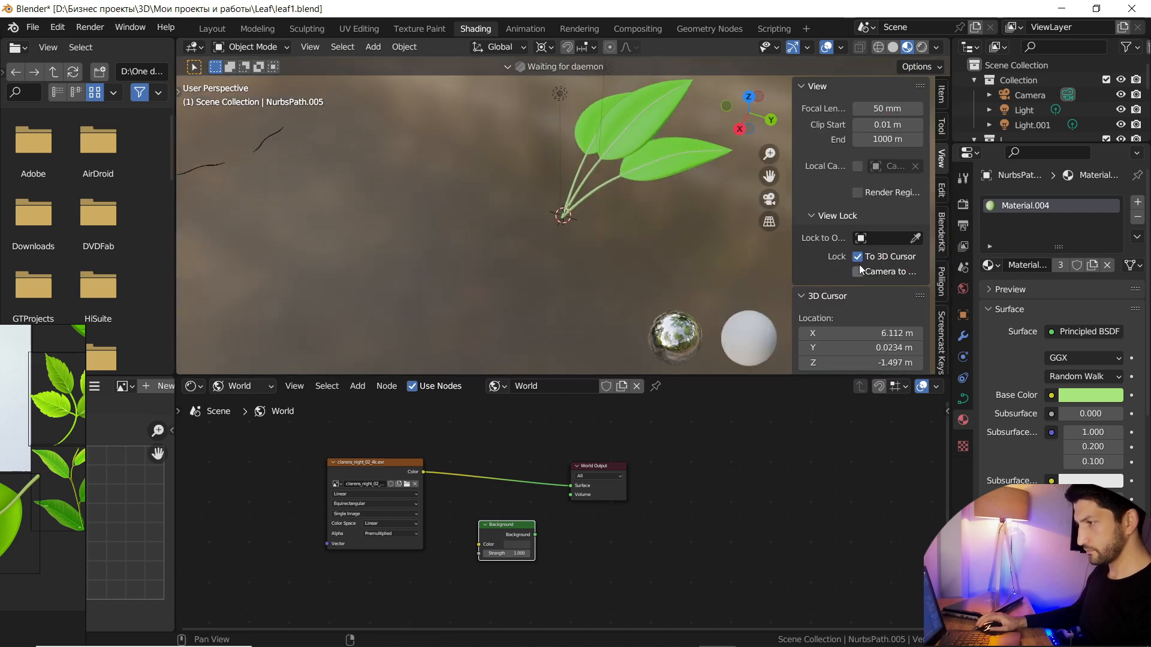
click(859, 271)
click(859, 257)
key(n)
key(n)
key(n)
key(KP_0)
mouse_move(599, 228)
middle_down()
mouse_move(533, 175)
mouse_move(566, 168)
mouse_move(595, 244)
mouse_move(719, 231)
mouse_move(575, 245)
mouse_move(615, 233)
middle_up()
Render the camera view and save the result as the PNG image lEAF 1.png in the Leaf folder
key(F12)
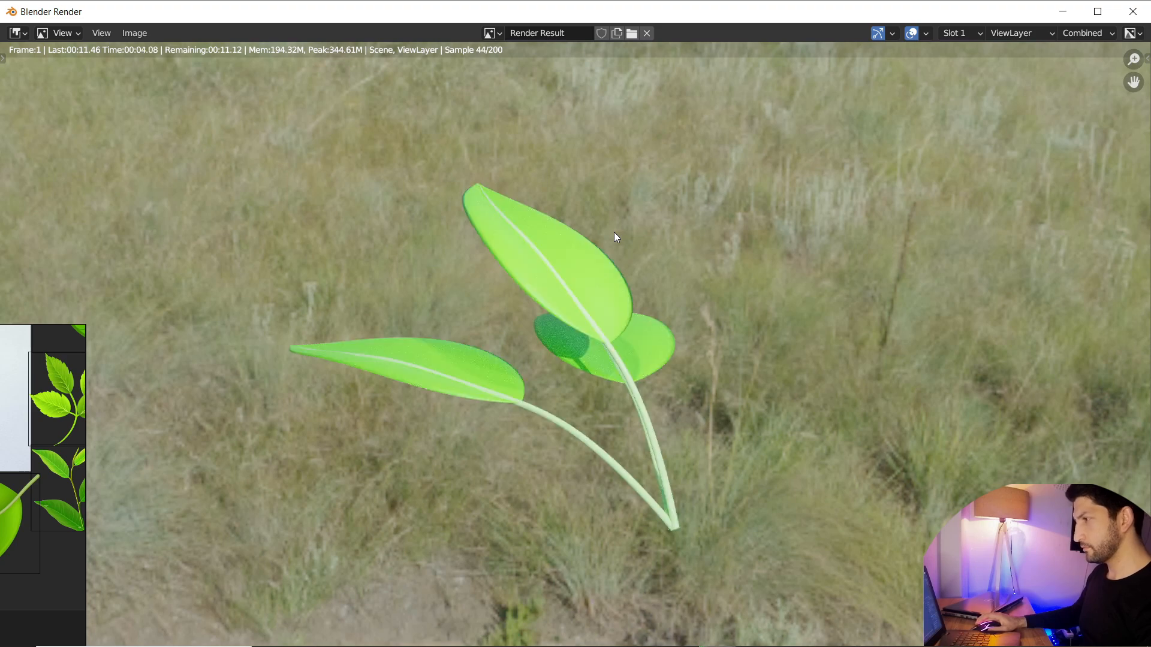
click(144, 33)
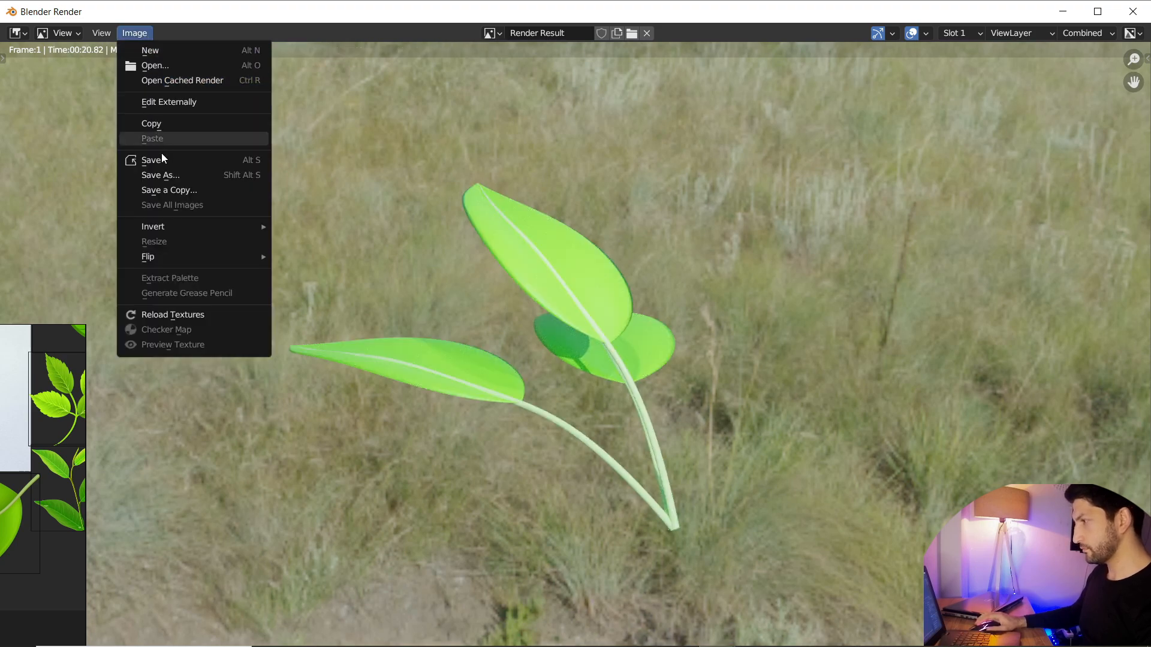
click(178, 175)
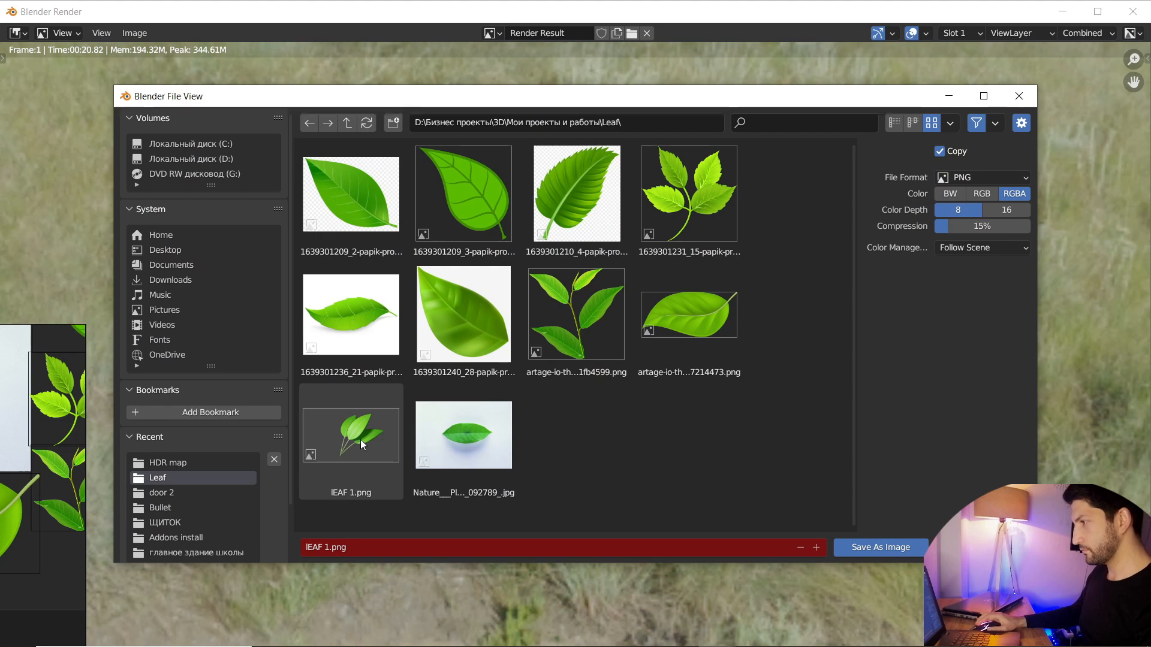
click(871, 548)
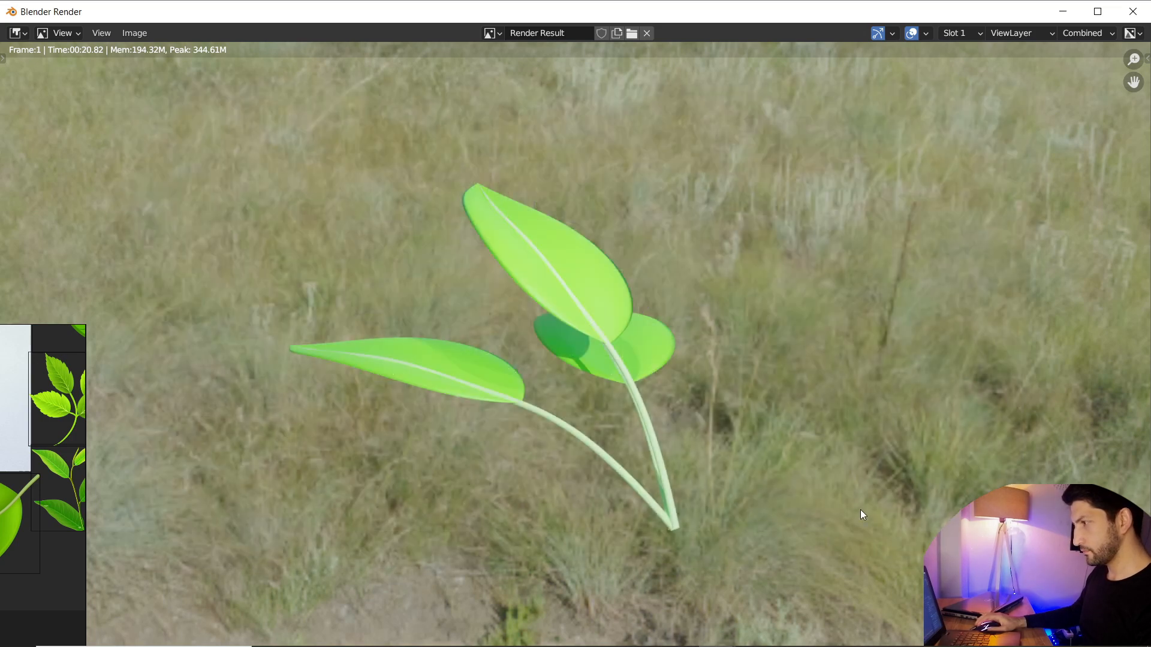